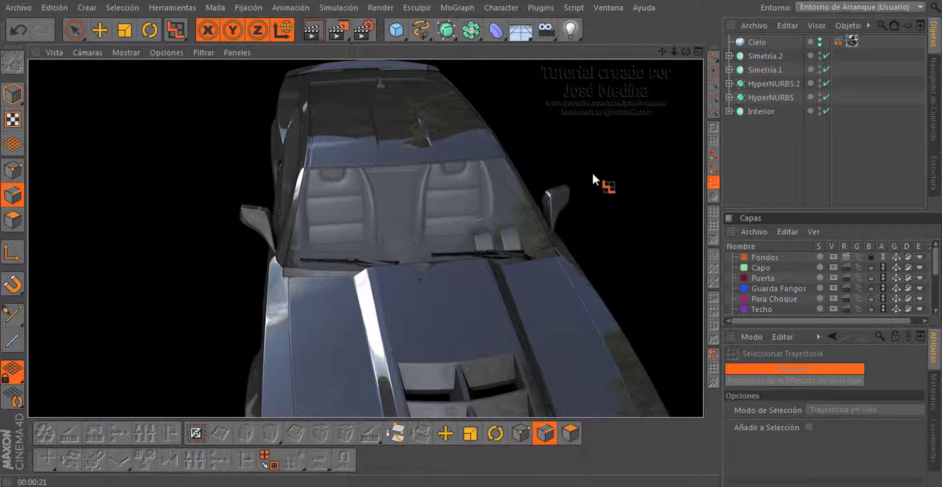
Step: Dismiss the render to show the shaded interior model with its seats and steering wheel
click(755, 155)
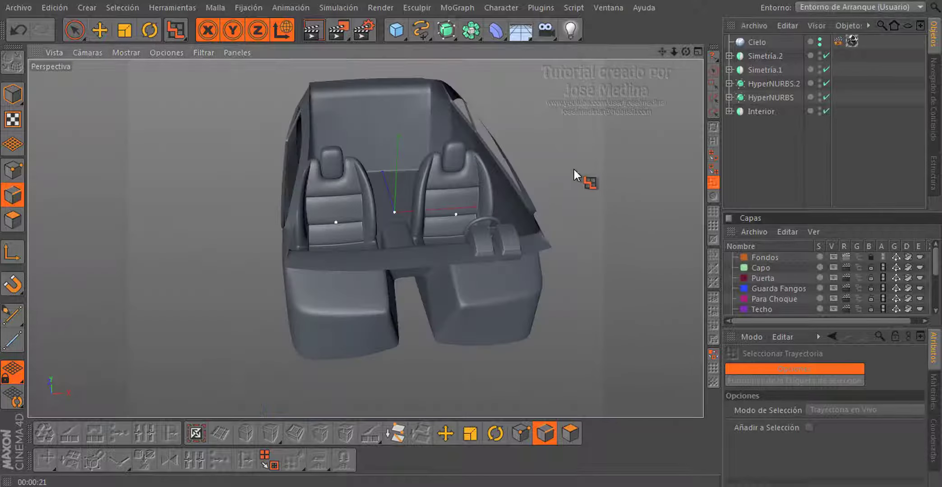
scroll(483, 168, up, 3)
key(Return)
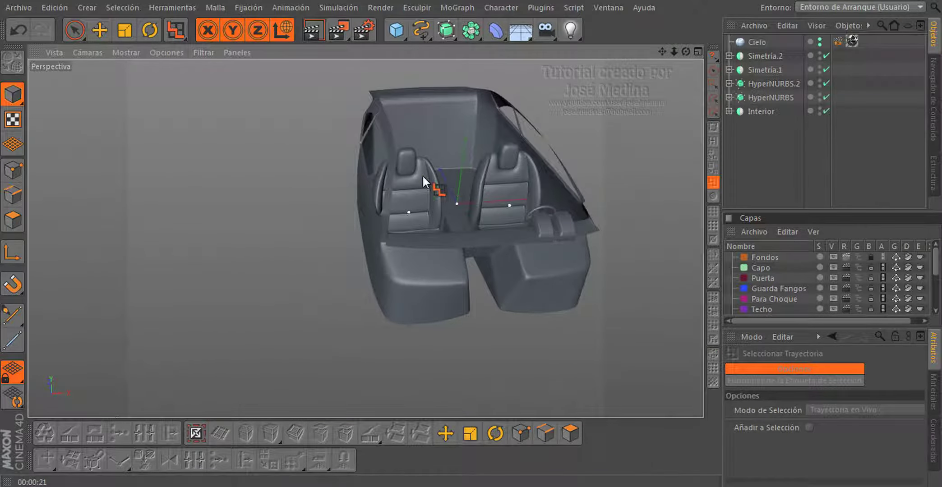
key(Return)
mouse_move(491, 194)
alt+mouse_down()
mouse_move(444, 196)
mouse_move(456, 202)
mouse_move(470, 268)
alt+mouse_up()
scroll(484, 220, up, 2)
scroll(485, 220, up, 2)
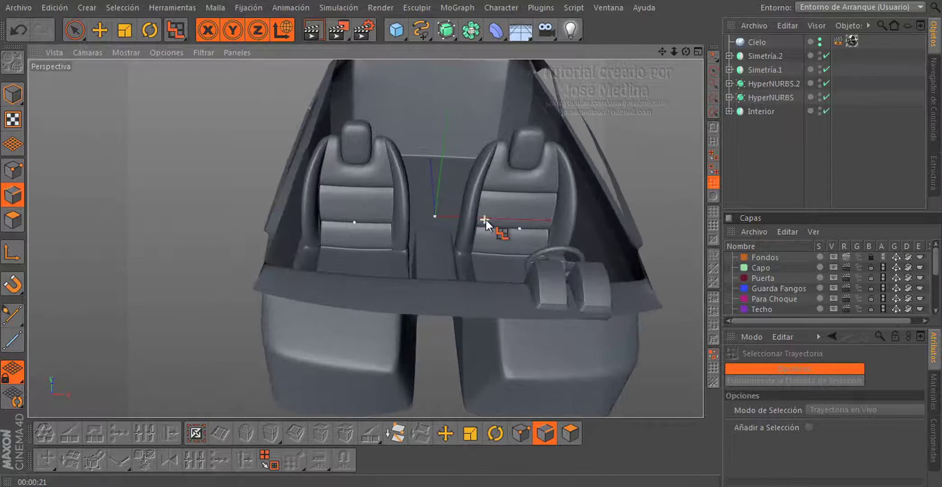
scroll(508, 194, down, 1)
scroll(514, 192, up, 3)
mouse_move(514, 192)
alt+mouse_down()
mouse_move(443, 159)
mouse_move(494, 147)
mouse_move(528, 195)
mouse_move(450, 164)
mouse_move(477, 142)
mouse_move(532, 155)
mouse_move(534, 176)
mouse_move(514, 178)
alt+mouse_up()
scroll(524, 218, down, 2)
scroll(523, 195, up, 2)
scroll(526, 198, up, 2)
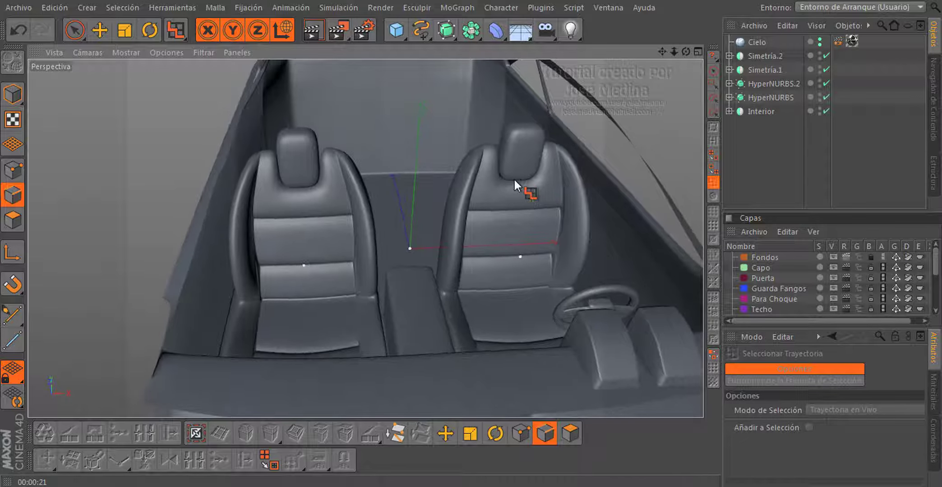
scroll(496, 225, down, 3)
scroll(494, 236, up, 2)
scroll(495, 236, up, 2)
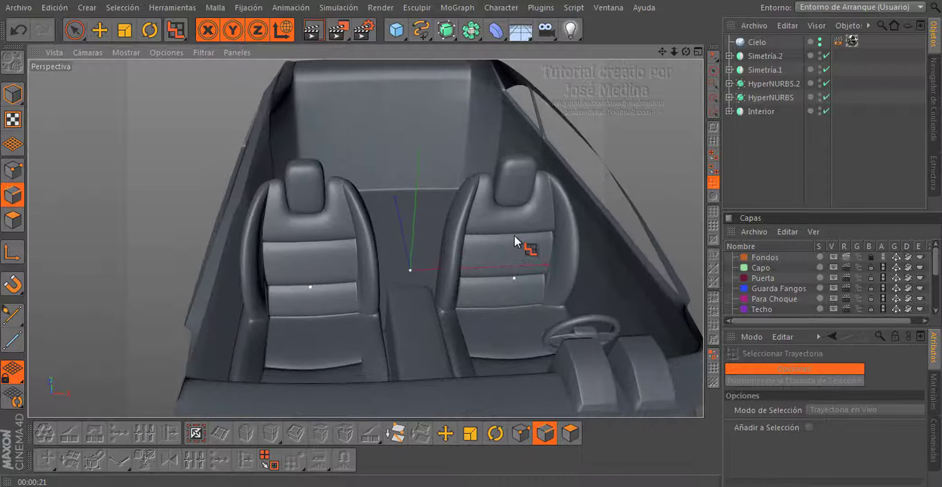
mouse_move(514, 237)
alt+mouse_down()
mouse_move(452, 197)
mouse_move(532, 211)
alt+mouse_up()
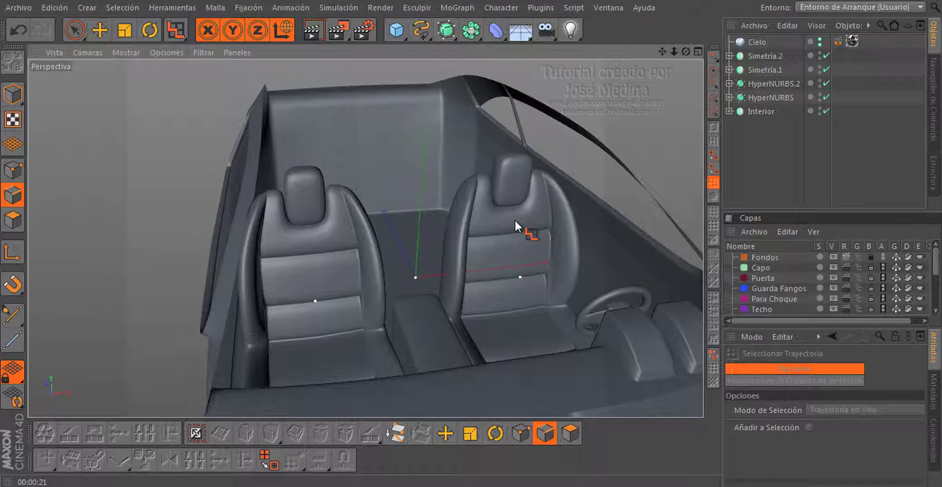
scroll(514, 219, down, 1)
scroll(515, 221, down, 1)
mouse_move(515, 220)
alt+mouse_down()
mouse_move(460, 251)
mouse_move(461, 234)
mouse_move(522, 226)
mouse_move(520, 246)
mouse_move(264, 235)
mouse_move(396, 243)
alt+mouse_up()
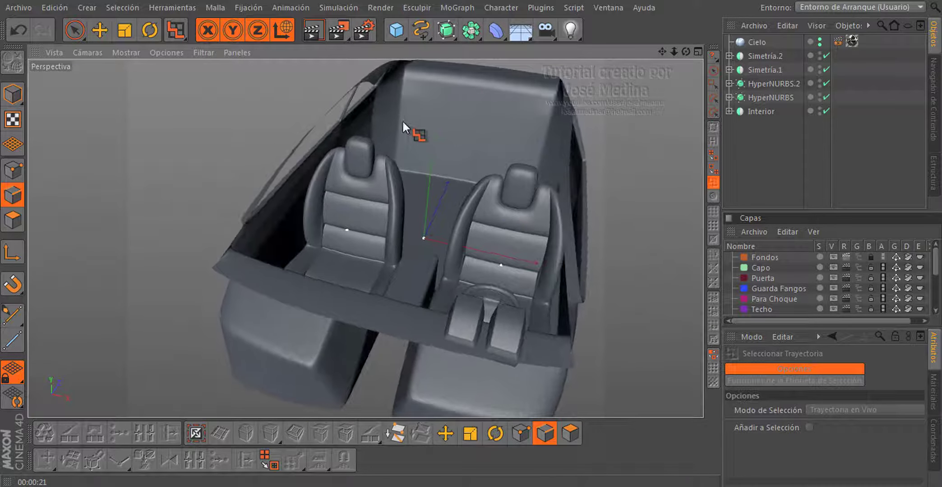
mouse_move(502, 196)
alt+mouse_down()
mouse_move(510, 191)
mouse_move(508, 223)
mouse_move(407, 202)
alt+mouse_up()
mouse_move(509, 208)
alt+mouse_down()
mouse_move(640, 216)
mouse_move(474, 156)
mouse_move(488, 194)
mouse_move(645, 186)
mouse_move(551, 218)
mouse_move(631, 210)
mouse_move(563, 380)
mouse_move(586, 316)
mouse_move(581, 196)
mouse_move(458, 208)
mouse_move(396, 194)
mouse_move(431, 189)
alt+mouse_up()
scroll(489, 194, up, 3)
scroll(494, 184, up, 3)
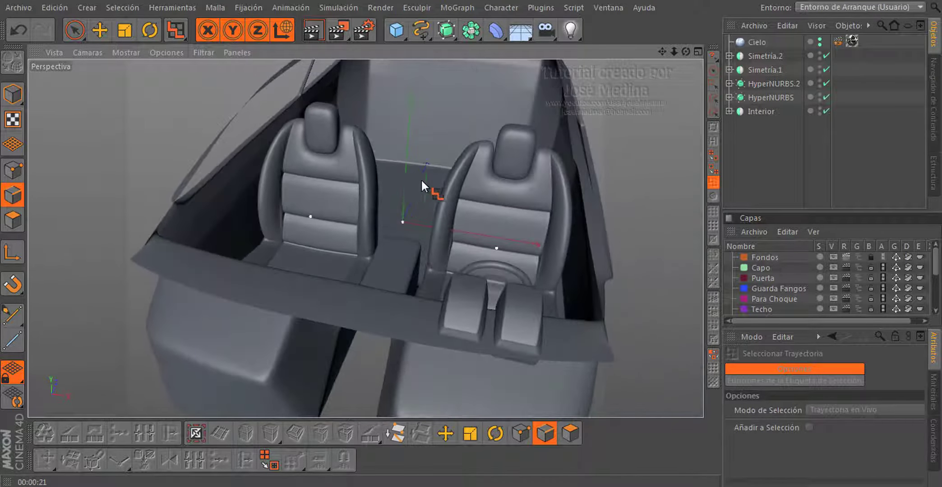
scroll(563, 252, down, 4)
mouse_move(546, 189)
alt+mouse_down()
mouse_move(524, 218)
mouse_move(486, 197)
mouse_move(424, 192)
mouse_move(434, 222)
mouse_move(509, 236)
mouse_move(533, 228)
mouse_move(526, 270)
mouse_move(523, 228)
mouse_move(493, 234)
alt+mouse_up()
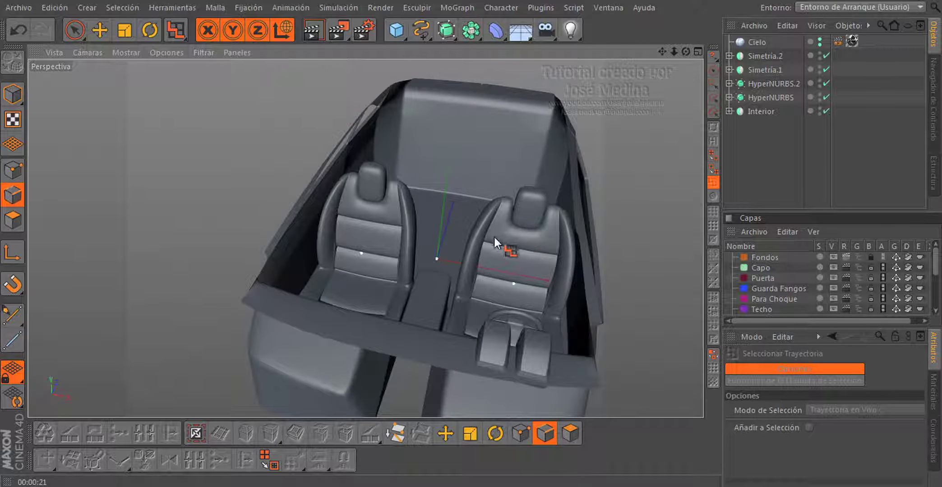
Step: Select the Simetría.2 seat, briefly checking its Plano.4 headrest child
click(762, 56)
alt+drag(519, 256, 541, 246)
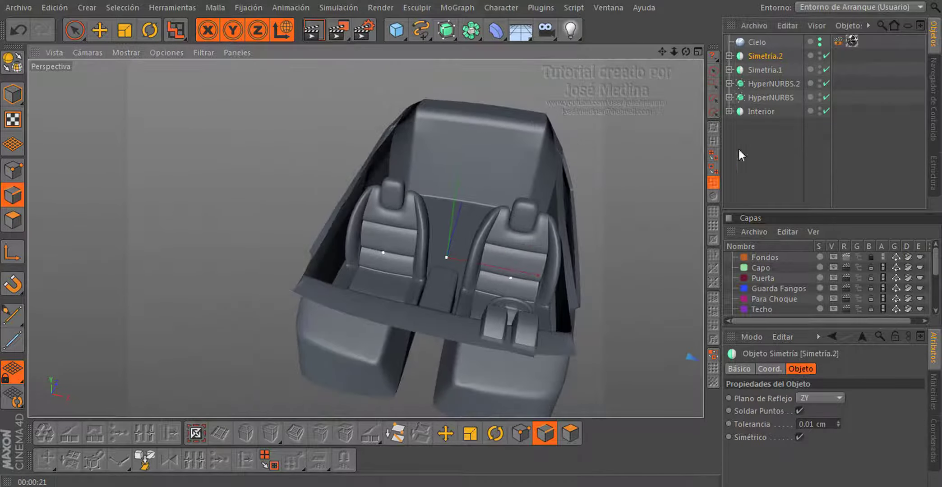
click(728, 55)
click(778, 97)
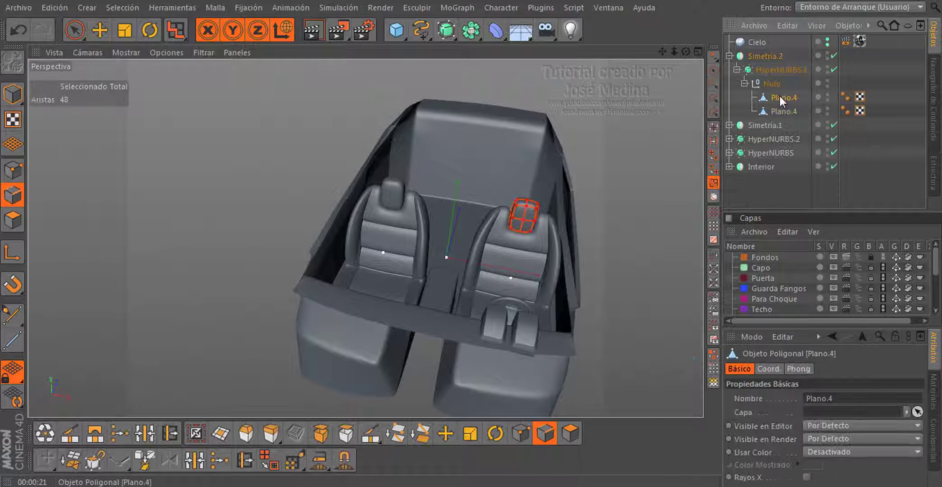
click(728, 56)
click(760, 56)
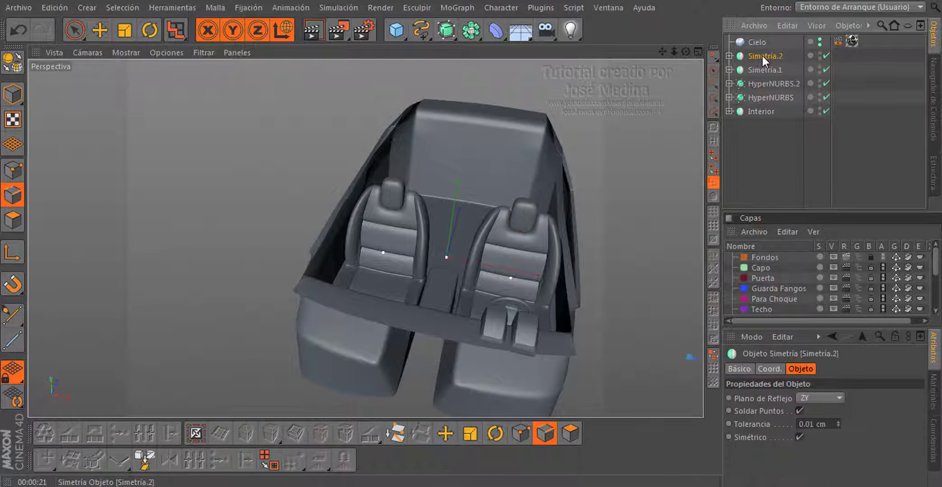
Step: Duplicate Simetría.2 and raise the original along the Y axis
ctrl+drag(765, 60, 766, 62)
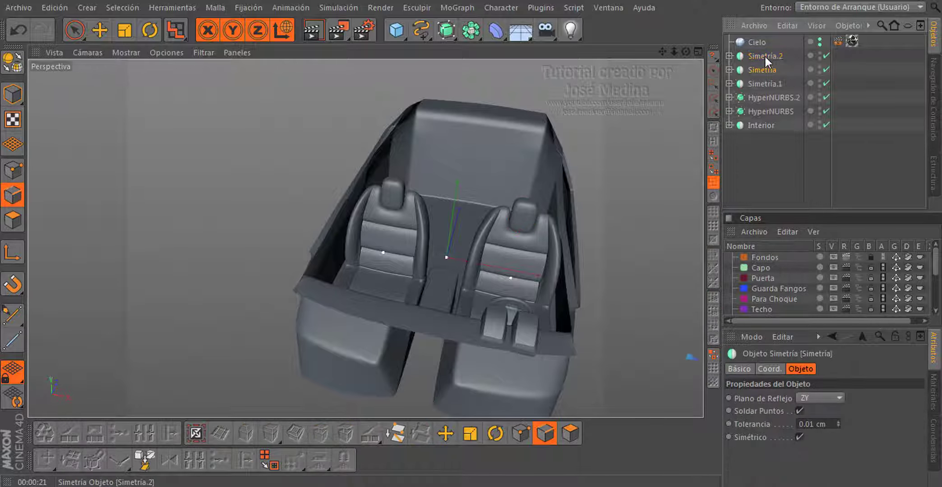
click(764, 55)
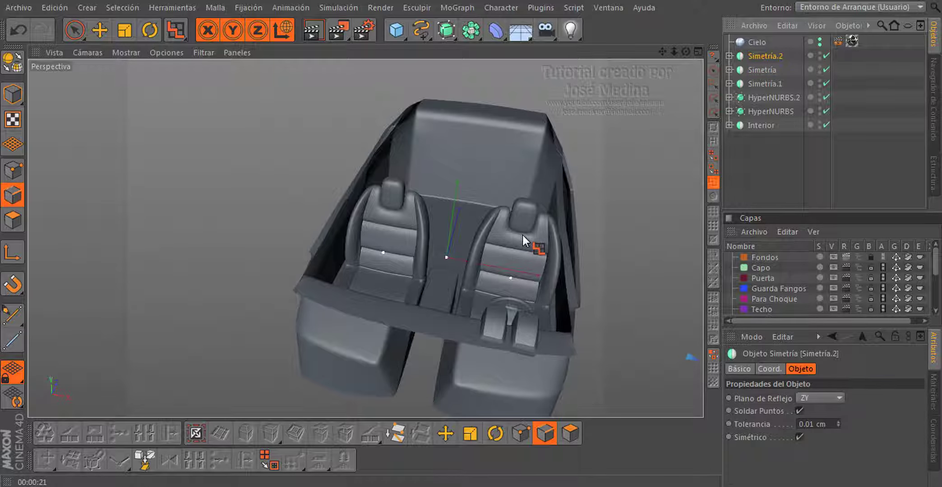
key(e)
mouse_move(514, 225)
mouse_down()
mouse_move(518, 181)
mouse_move(535, 156)
mouse_move(443, 170)
mouse_move(453, 159)
mouse_up()
scroll(543, 161, up, 3)
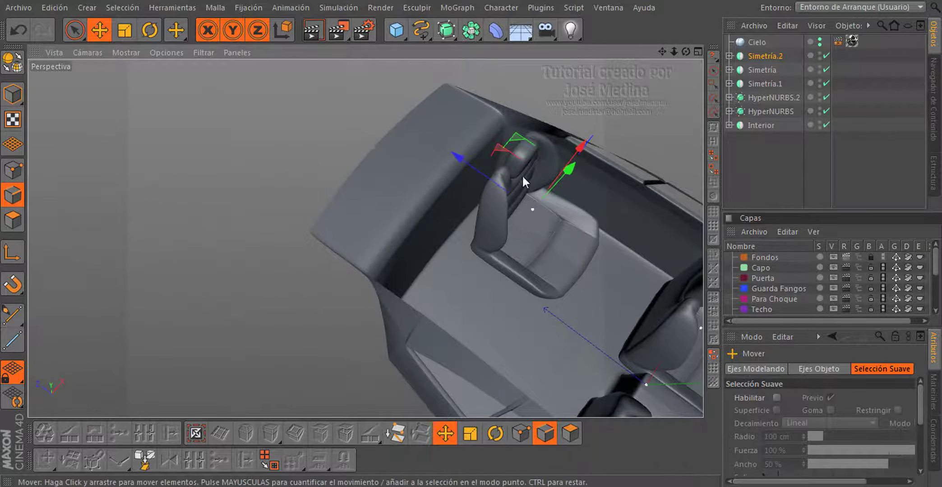
Step: Centre the seat copy behind the front seats and select its Plano.4 headrest mesh
mouse_move(522, 174)
alt+mouse_down()
mouse_move(248, 113)
mouse_move(175, 77)
alt+mouse_up()
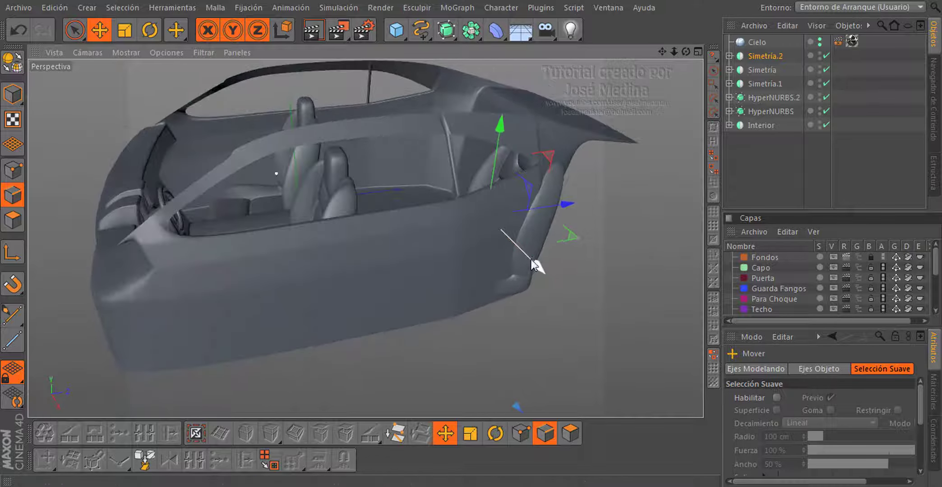
mouse_move(539, 270)
mouse_down()
mouse_move(531, 264)
mouse_move(695, 212)
mouse_move(677, 185)
mouse_move(702, 212)
mouse_move(695, 217)
mouse_up()
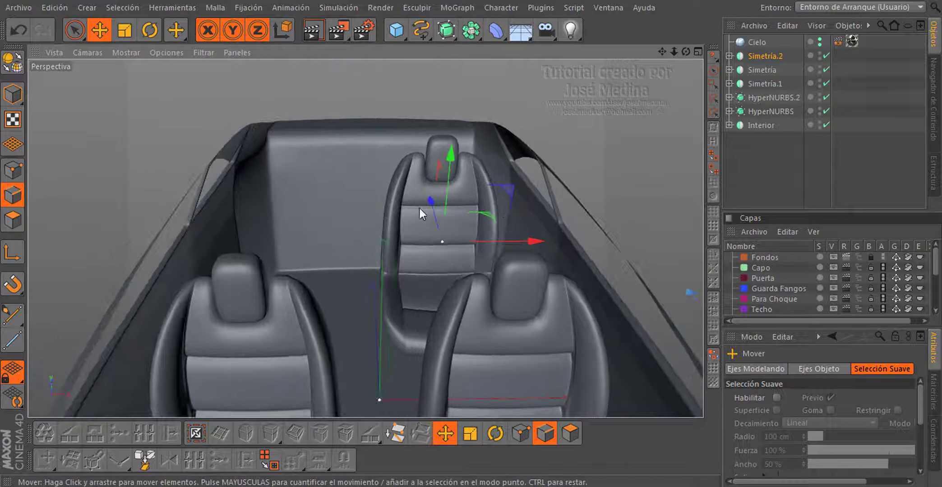
click(729, 56)
click(777, 94)
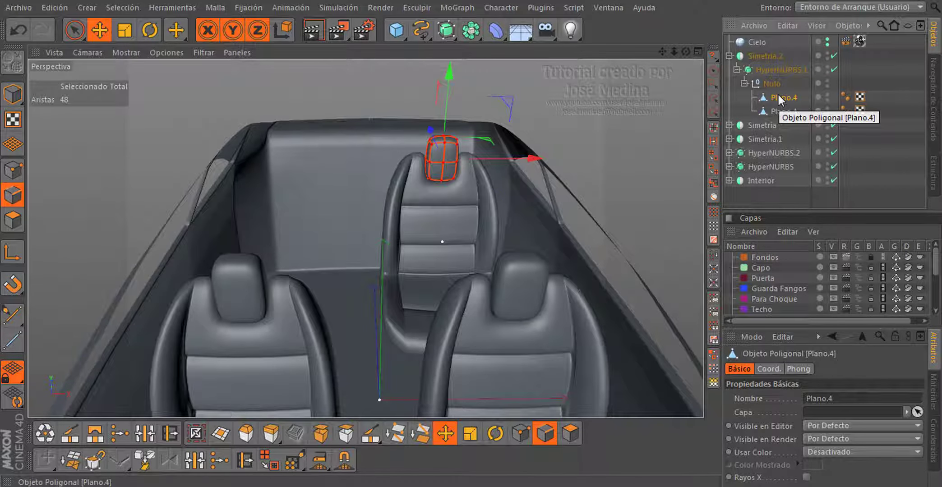
Step: Delete the copied seat's headrest and inspect the remaining seat-back mesh
key(ctrl+z)
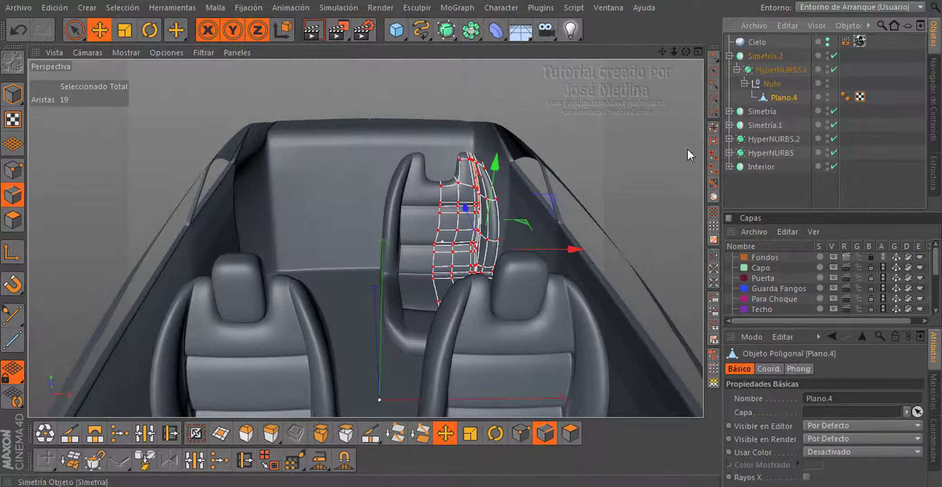
scroll(431, 263, down, 3)
scroll(435, 220, up, 5)
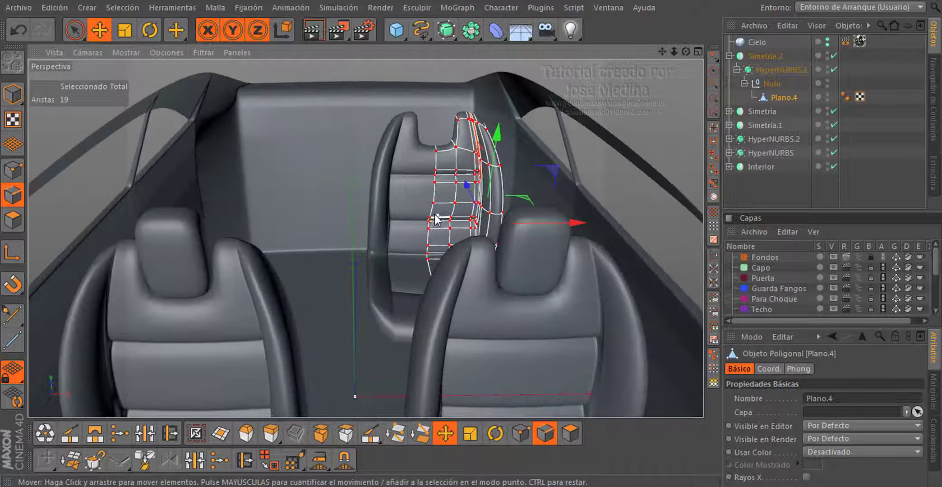
alt+drag(435, 220, 492, 247)
mouse_move(425, 213)
alt+mouse_down()
mouse_move(366, 189)
mouse_move(371, 206)
mouse_move(405, 229)
mouse_move(376, 219)
alt+mouse_up()
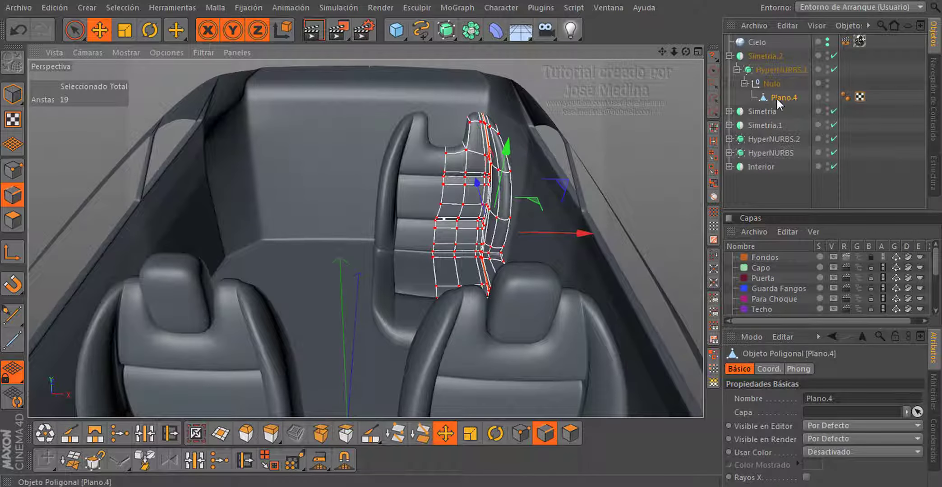
Step: Unparent Plano.4 and HyperNURBS.1, switch off Simetría.2, and select the mesh's outer edge loop
drag(777, 99, 770, 64)
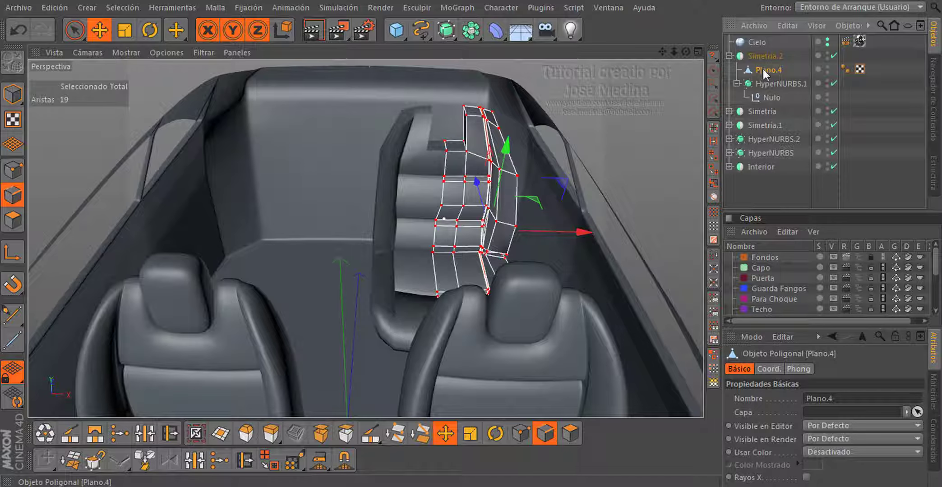
drag(765, 85, 766, 106)
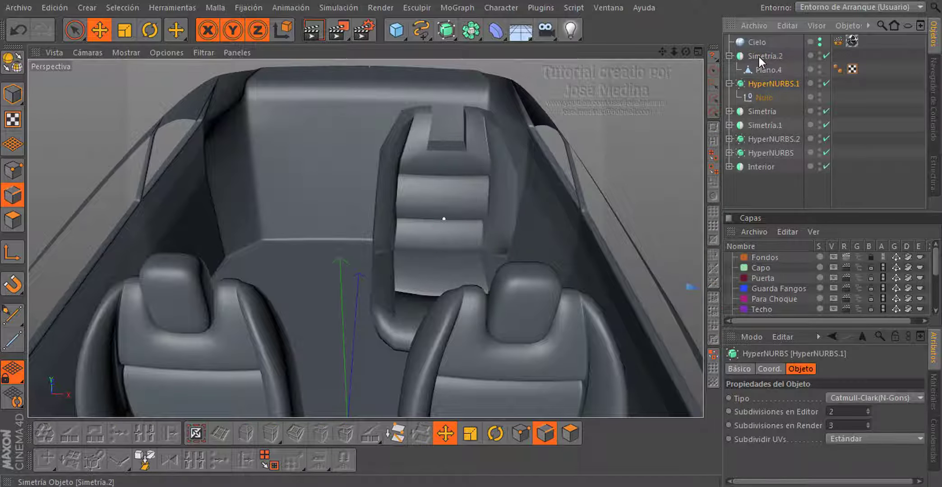
click(762, 69)
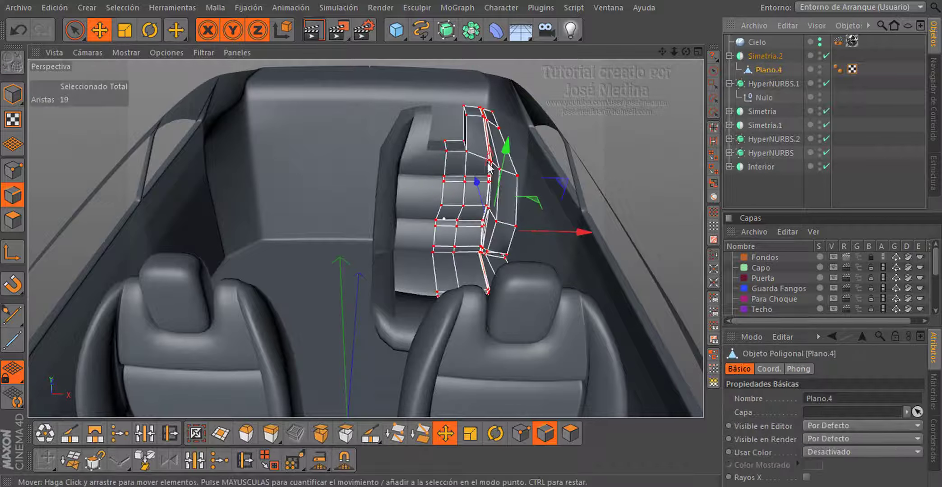
click(826, 55)
alt+drag(446, 125, 463, 135)
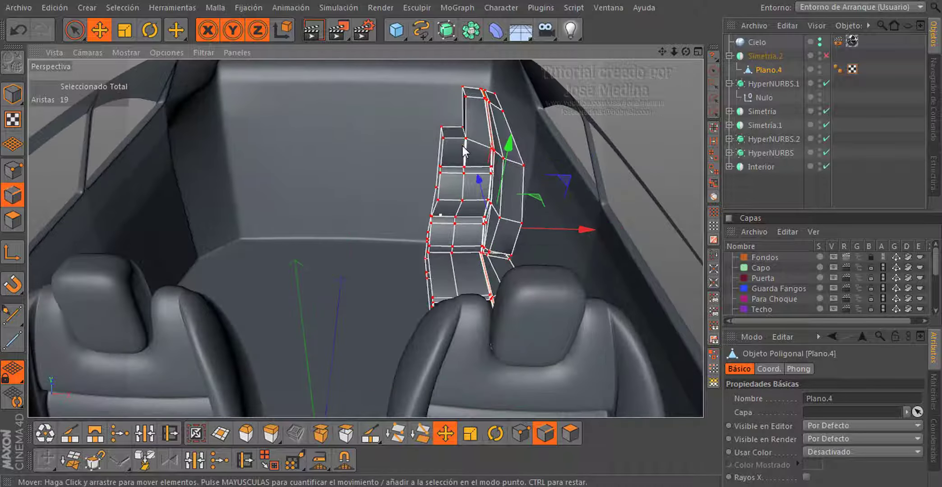
mouse_move(461, 149)
alt+mouse_down()
mouse_move(488, 187)
mouse_move(441, 174)
alt+mouse_up()
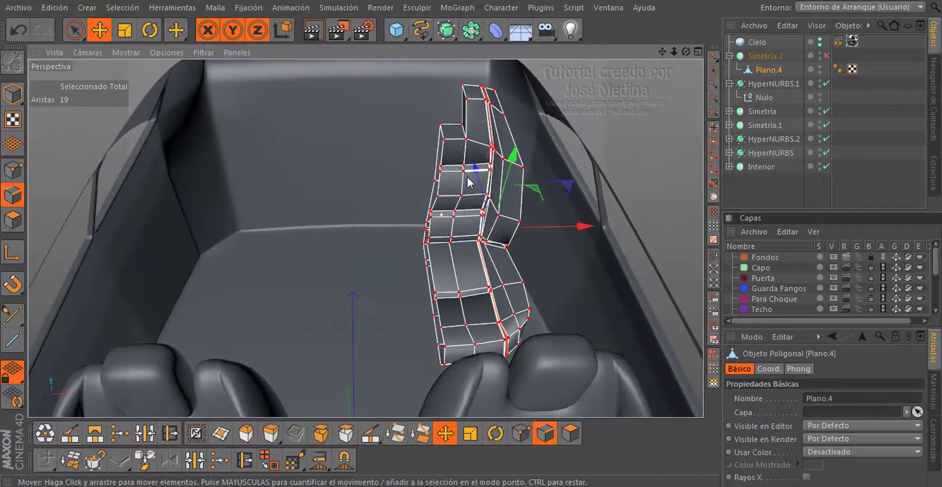
double_click(440, 156)
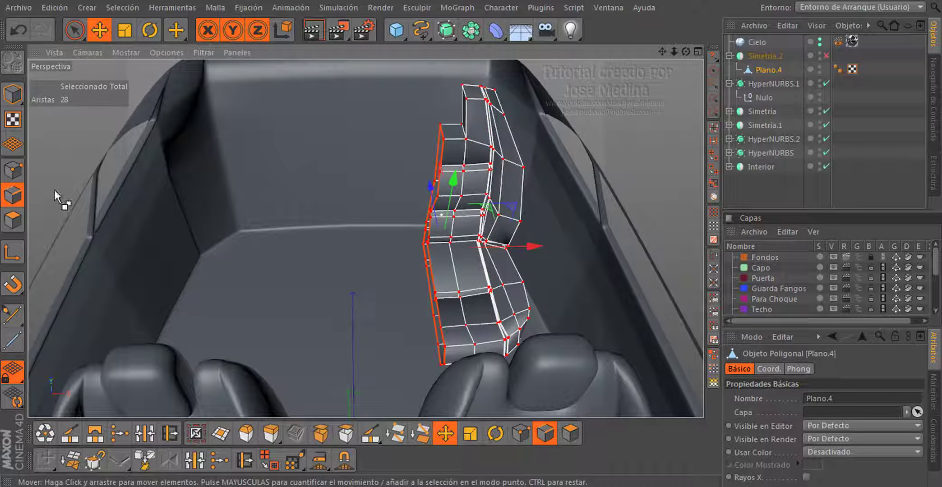
Step: Switch to Points mode and choose the Set Point Value tool for the edge loop
ctrl+click(19, 170)
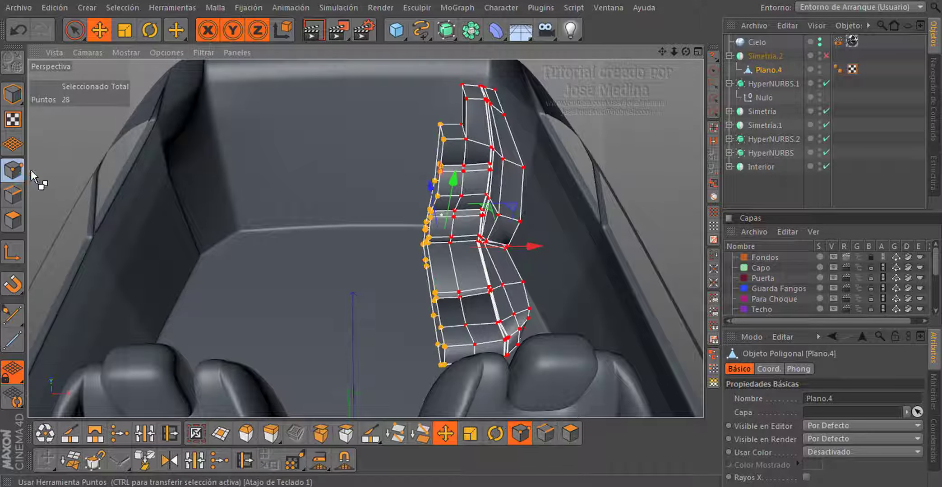
right_click(358, 196)
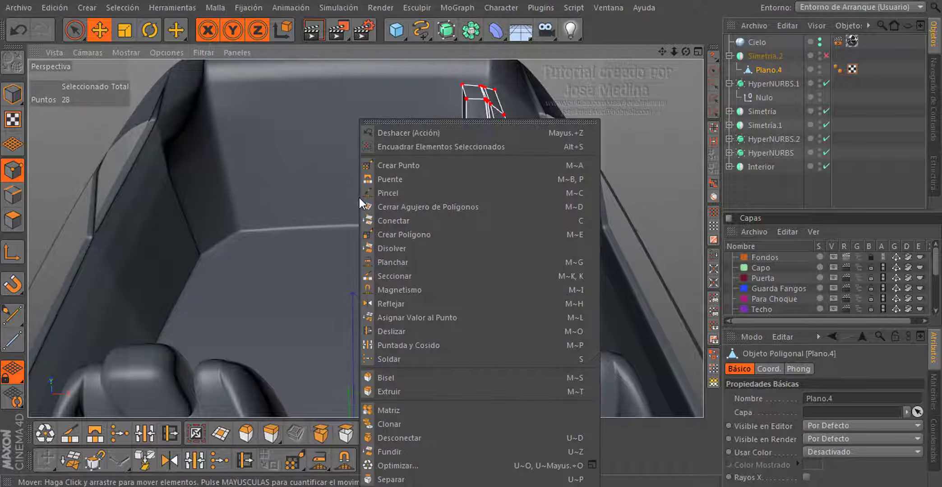
click(406, 317)
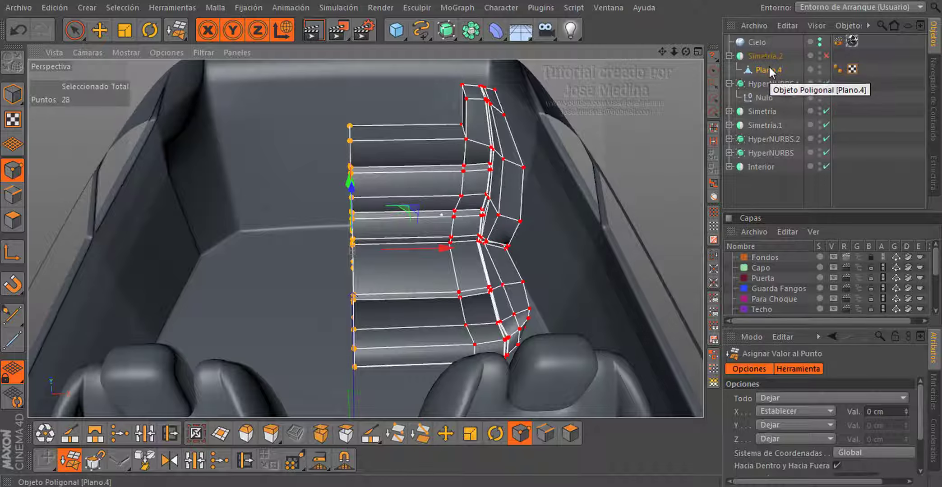
Step: Preview the mirror with Plano.4 nested, then delete Simetría.2 leaving Plano.4 top-level
drag(769, 68, 777, 77)
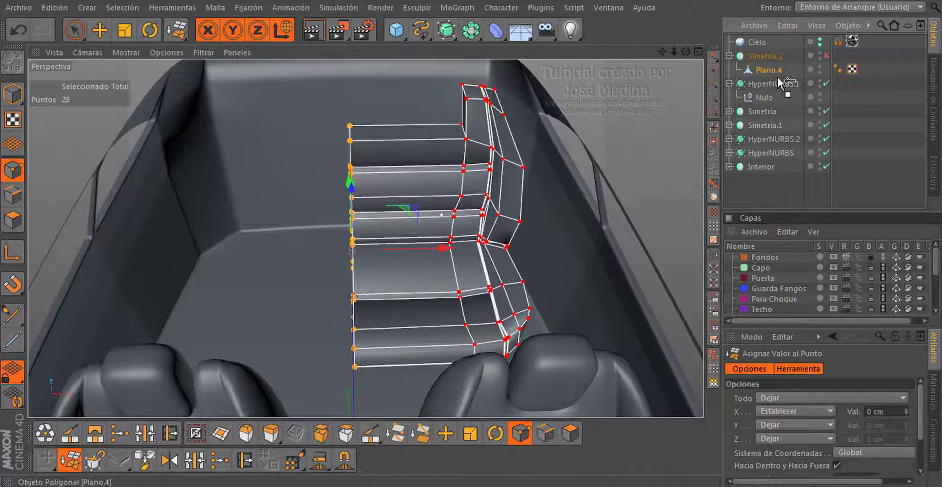
click(765, 55)
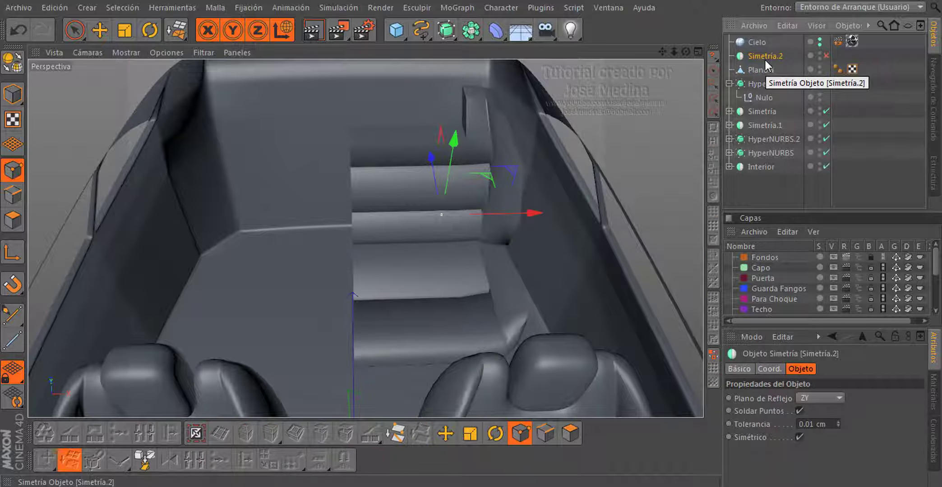
drag(755, 69, 767, 58)
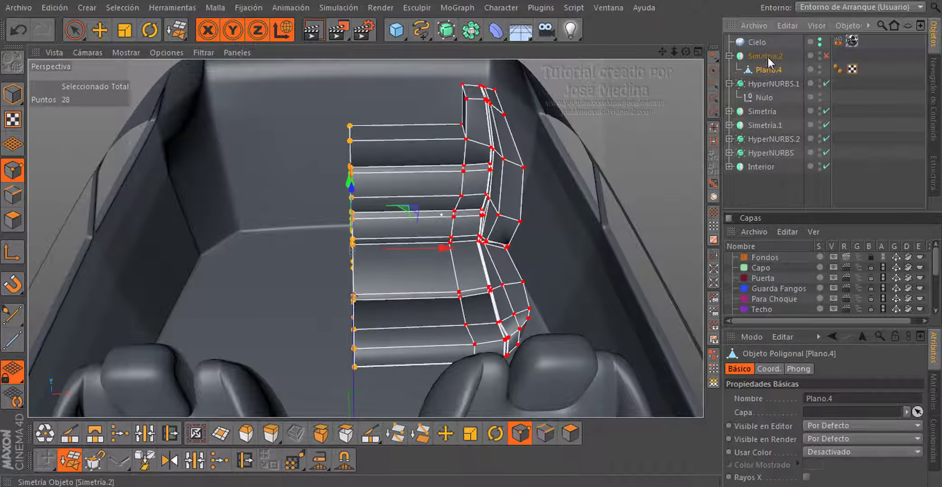
click(826, 55)
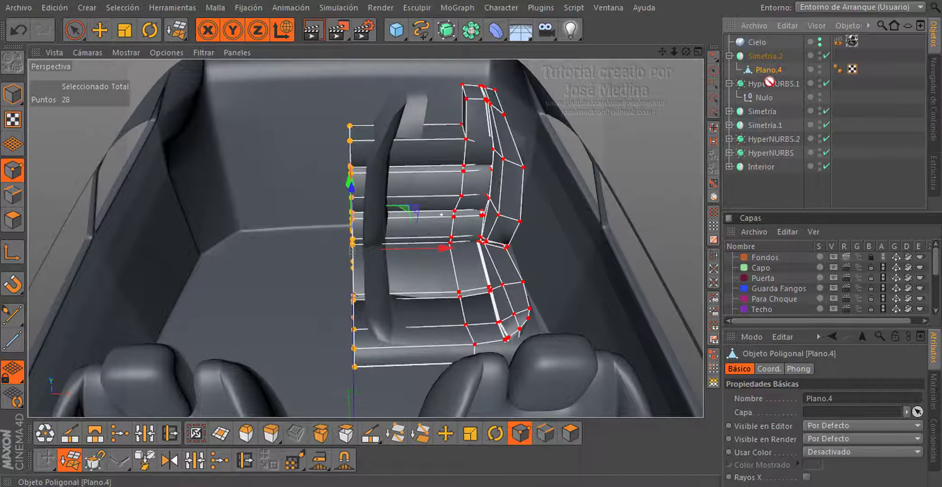
click(760, 53)
key(Delete)
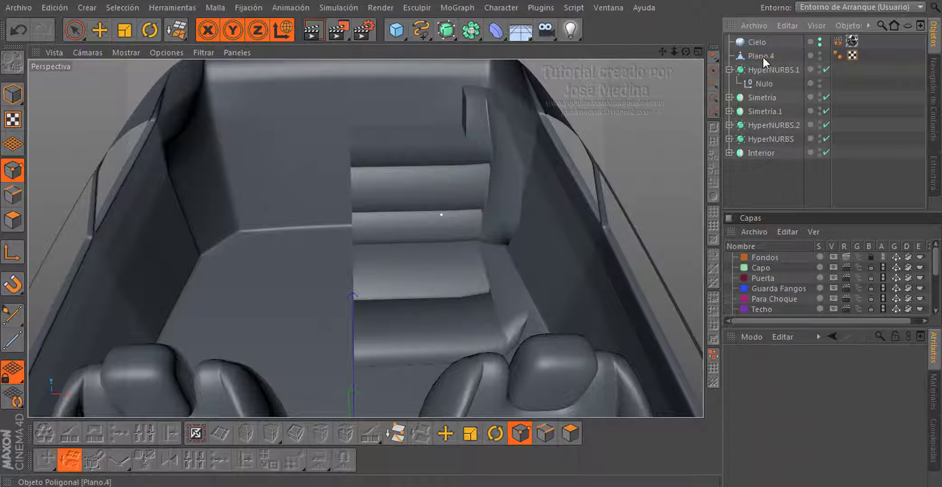
click(476, 33)
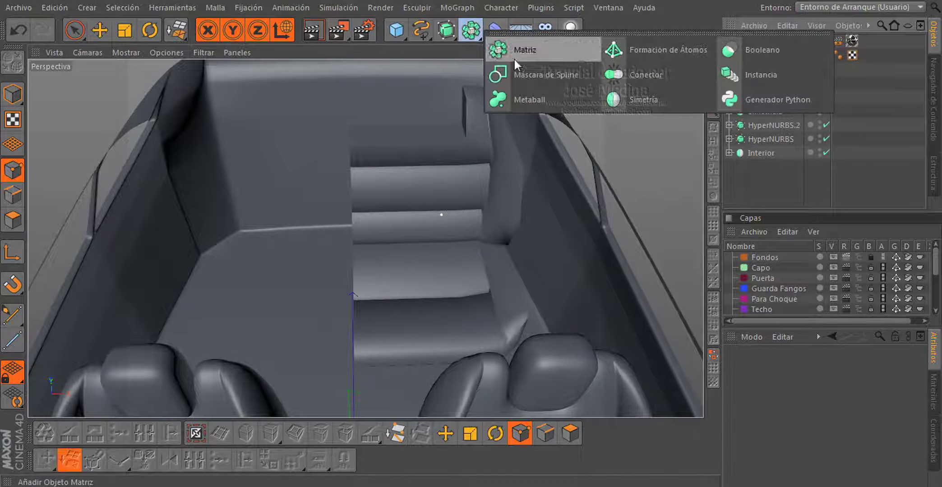
Step: Wrap Plano.4 in a new Simetría and nest HyperNURBS.1 with Plano.4 beneath it
click(633, 100)
drag(767, 56, 759, 41)
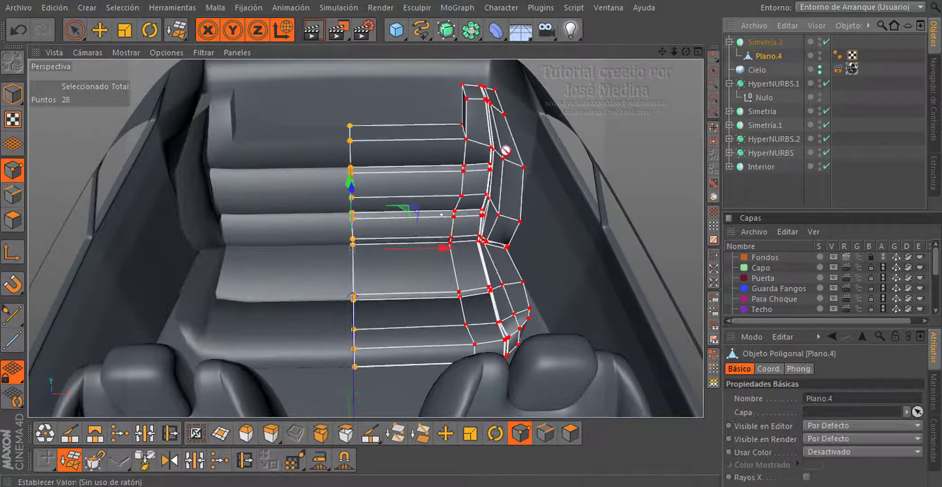
mouse_move(505, 150)
alt+mouse_down()
mouse_move(467, 143)
mouse_move(360, 178)
alt+mouse_up()
scroll(364, 173, up, 3)
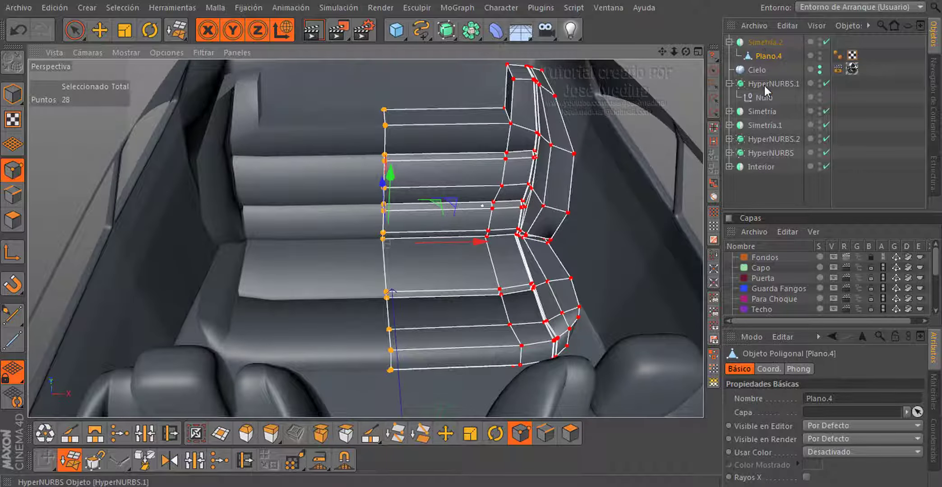
mouse_move(764, 55)
mouse_down()
mouse_move(767, 96)
mouse_move(761, 40)
mouse_up()
Step: Turn off HyperNURBS.1 smoothing and inspect the seat's side faces in Polygon mode
scroll(420, 142, down, 3)
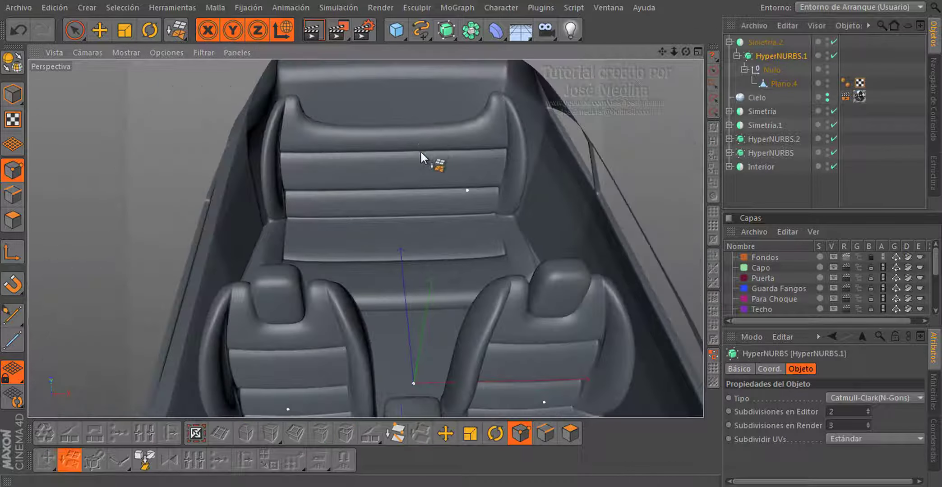
scroll(420, 150, up, 3)
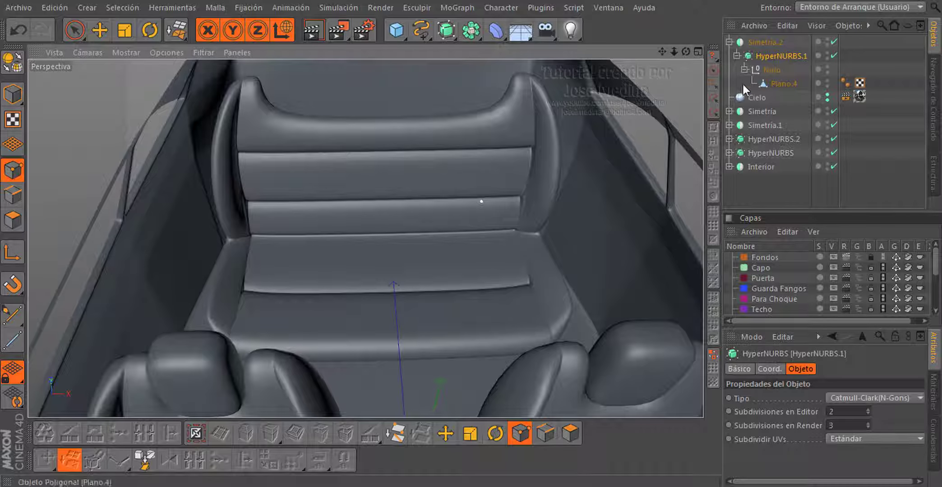
click(781, 83)
key(q)
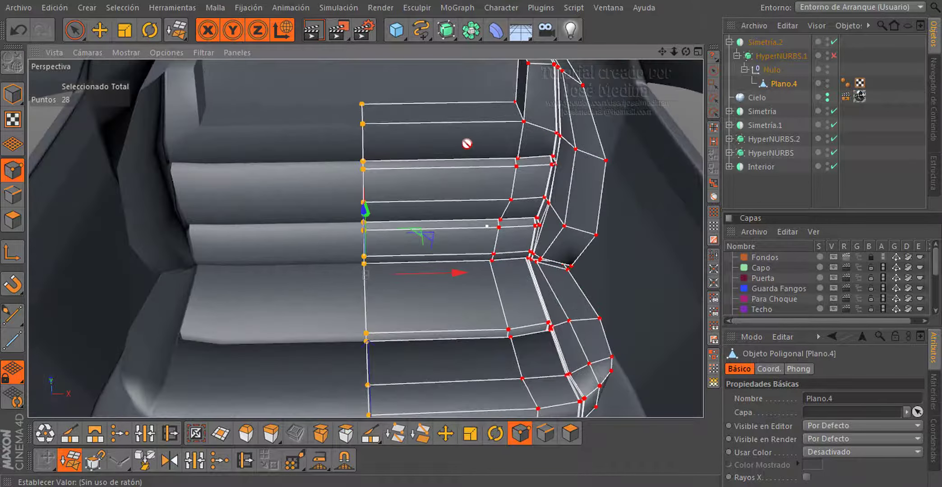
mouse_move(468, 142)
alt+mouse_down()
mouse_move(437, 236)
mouse_move(480, 160)
mouse_move(483, 176)
mouse_move(444, 202)
mouse_move(519, 190)
alt+mouse_up()
key(Return)
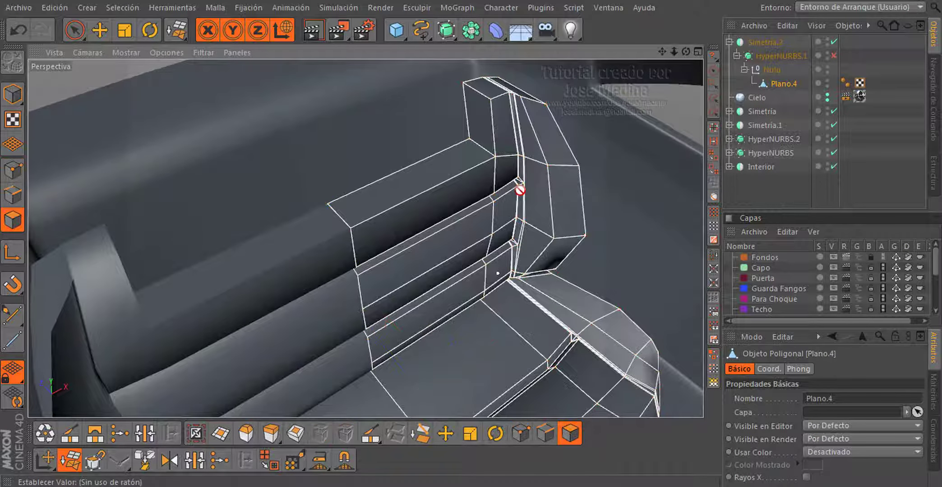
key(space)
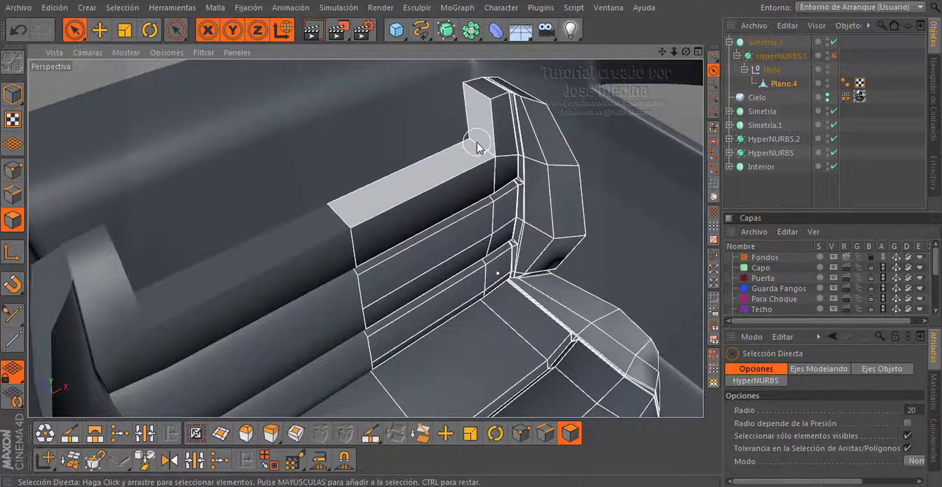
click(477, 147)
mouse_move(478, 212)
alt+mouse_down()
mouse_move(648, 156)
mouse_move(414, 196)
mouse_move(498, 208)
alt+mouse_up()
key(ctrl+z)
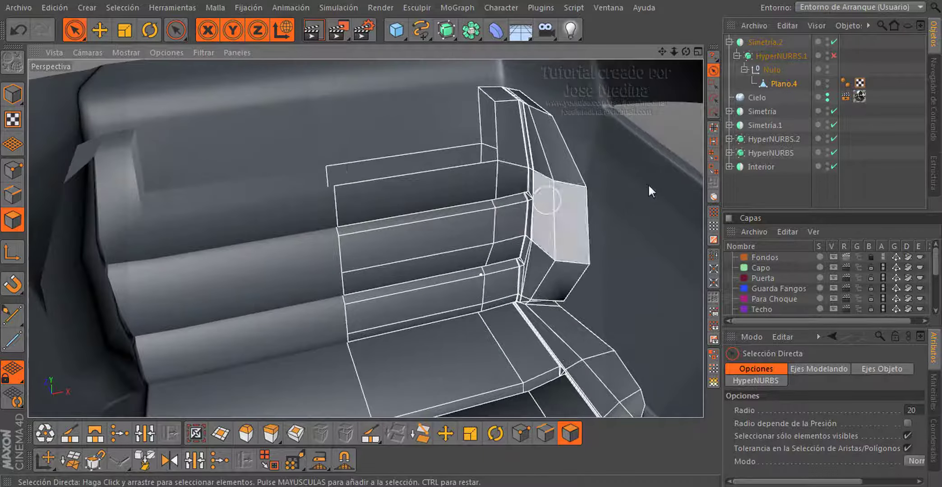
Step: Make Simetría.2 editable to bake the full mirrored Plano.4, then return it under Nulo
mouse_move(772, 80)
mouse_down()
mouse_move(765, 41)
mouse_move(771, 90)
mouse_up()
click(759, 42)
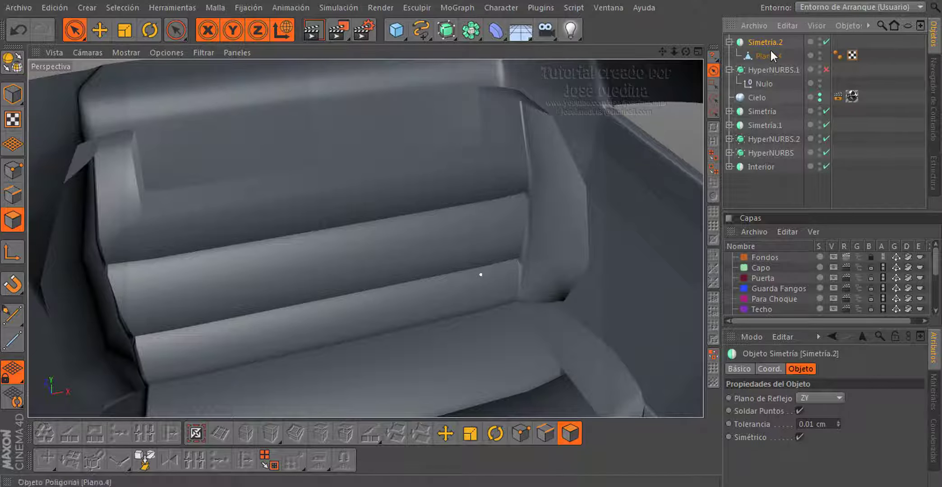
click(17, 69)
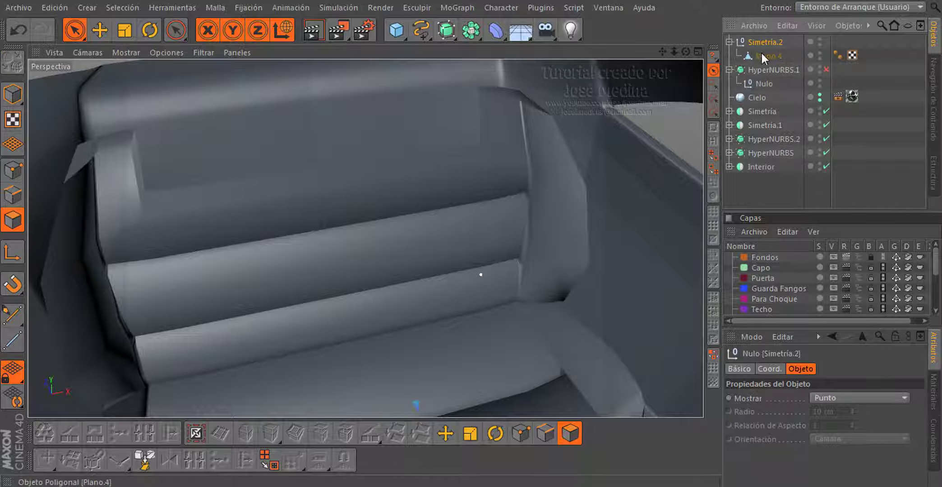
drag(769, 78, 767, 83)
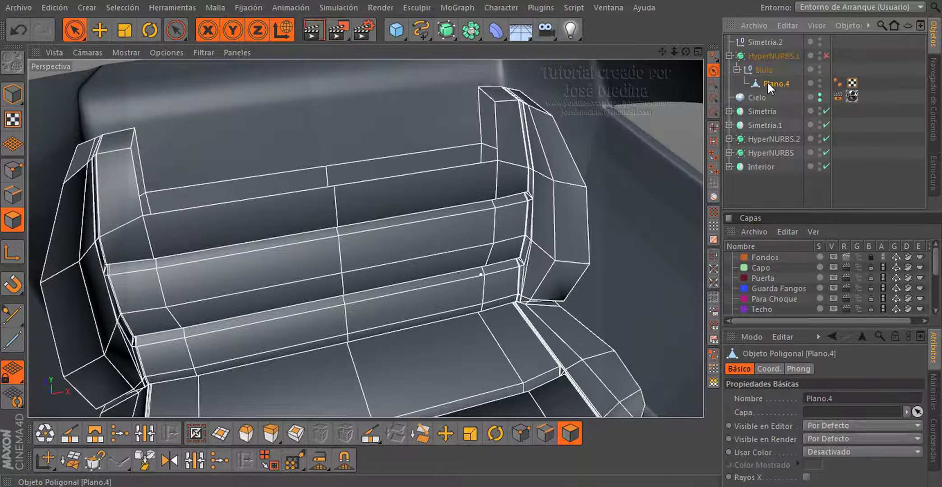
Step: Delete the empty Simetría.2 null and select Plano.4 in Edge mode
click(760, 40)
key(Delete)
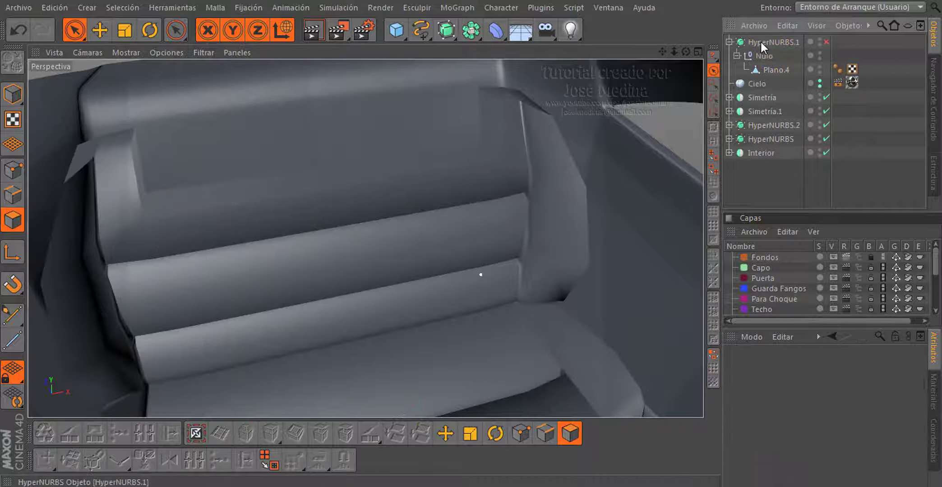
click(767, 70)
scroll(510, 203, up, 2)
scroll(487, 197, up, 3)
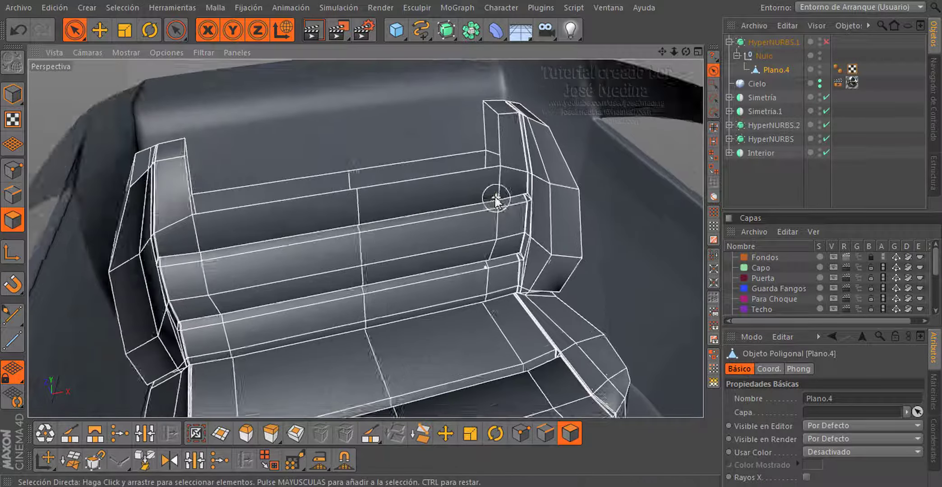
key(Return)
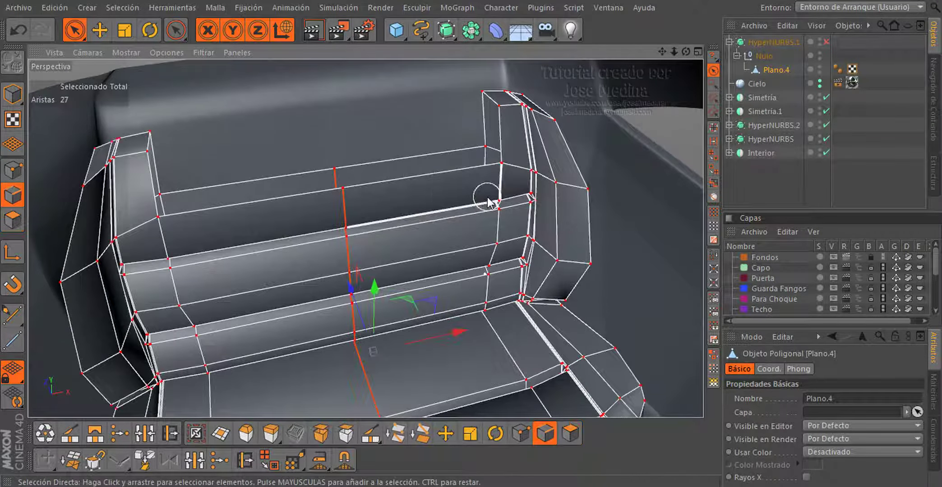
Step: Bridge opposite edges to fill the open top of the seat back with faces
key(b)
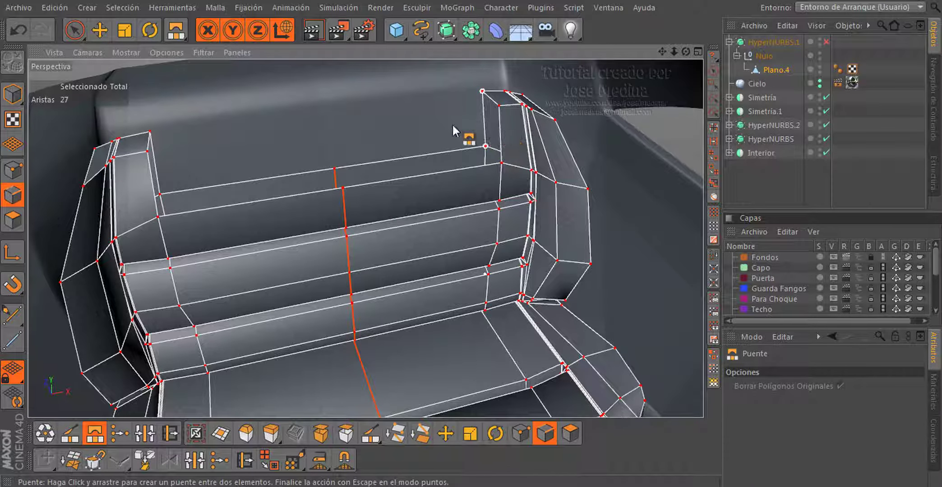
drag(453, 126, 158, 143)
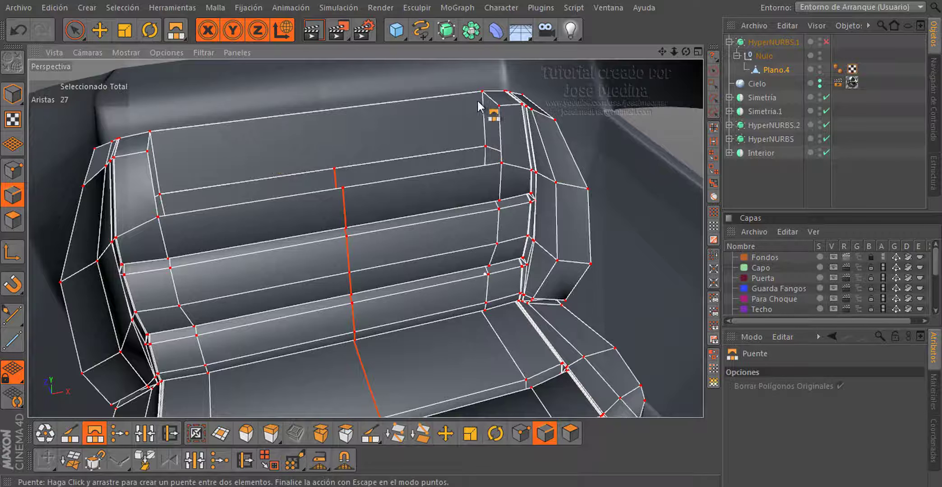
drag(493, 97, 149, 143)
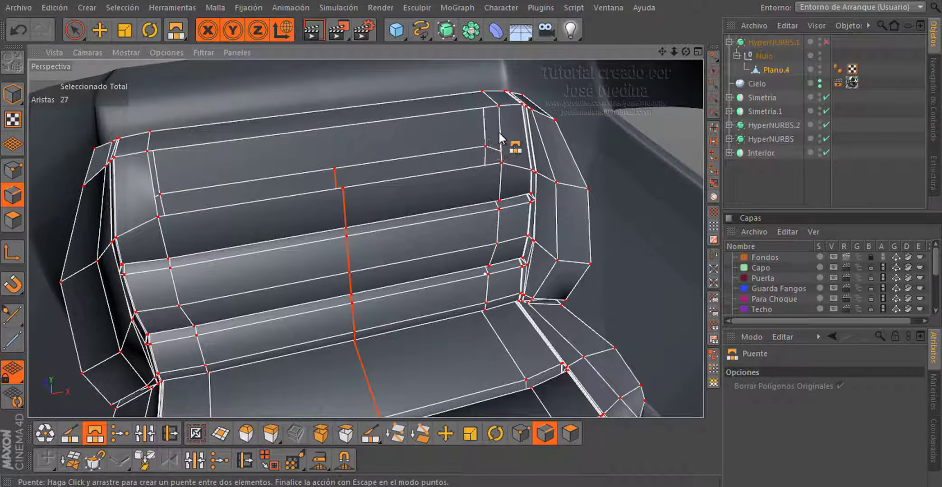
drag(499, 134, 429, 145)
drag(190, 184, 159, 193)
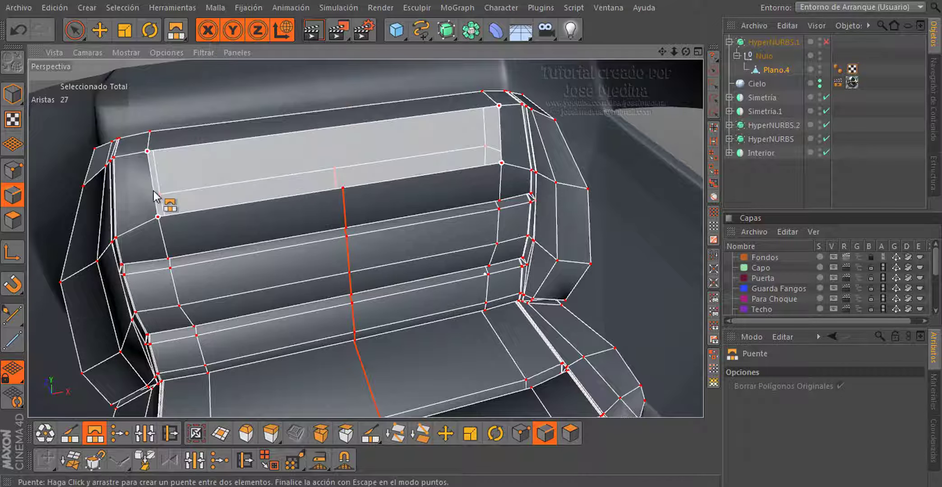
mouse_move(350, 197)
alt+mouse_down()
mouse_move(376, 189)
mouse_move(375, 203)
mouse_move(431, 210)
mouse_move(676, 175)
mouse_move(302, 223)
mouse_move(298, 182)
alt+mouse_up()
Step: Dissolve the backrest's centre seam, then ring-select two horizontal edge rings across it
right_click(382, 194)
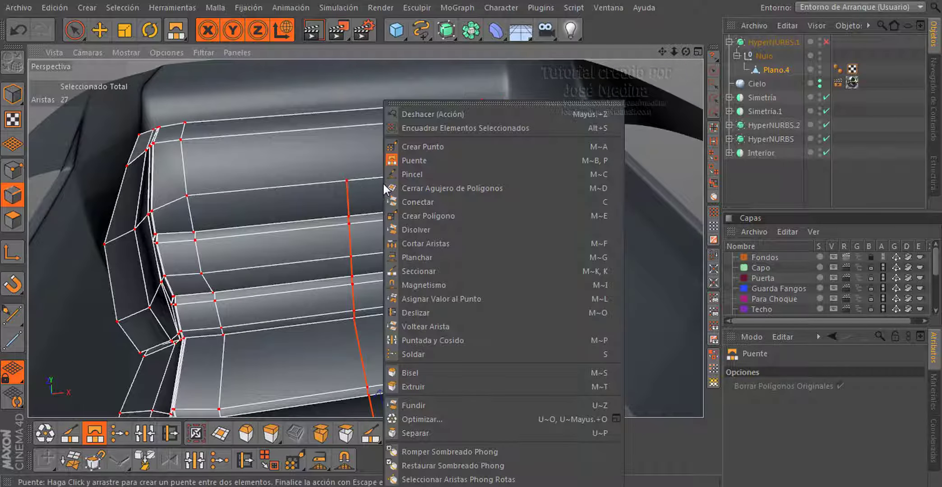
click(414, 232)
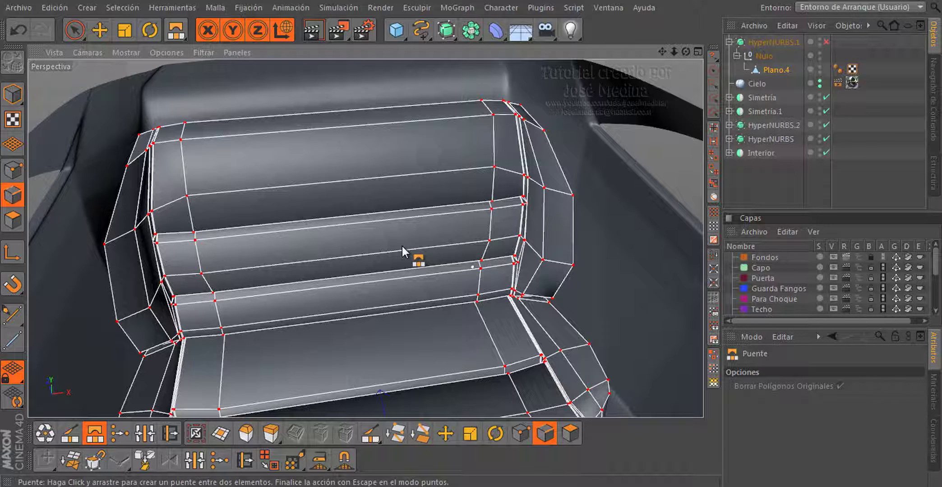
key(u)
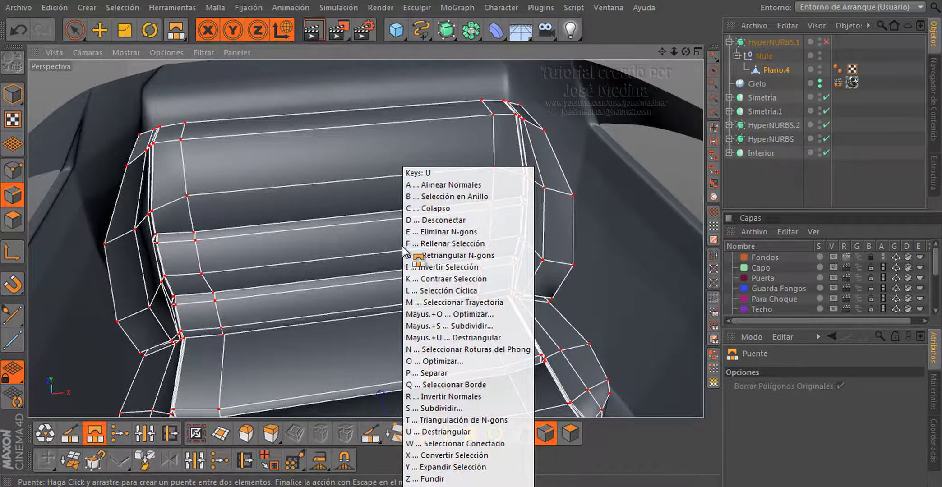
key(b)
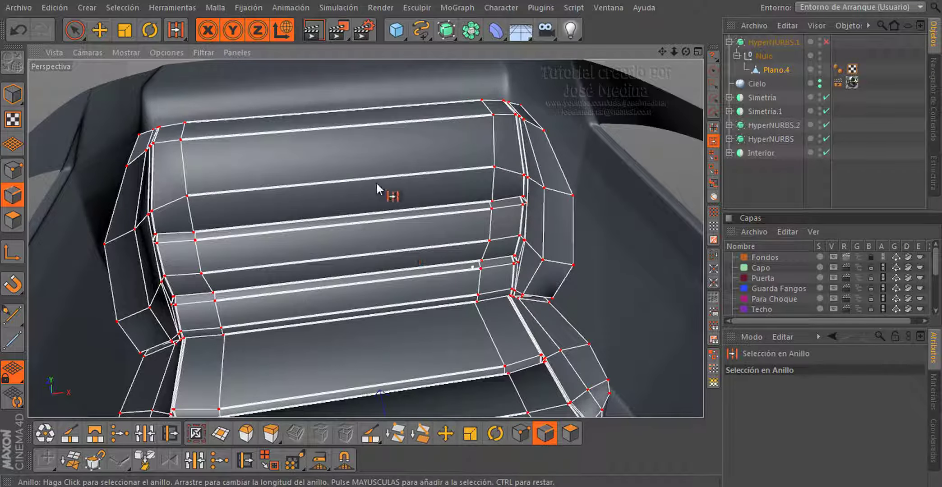
click(376, 181)
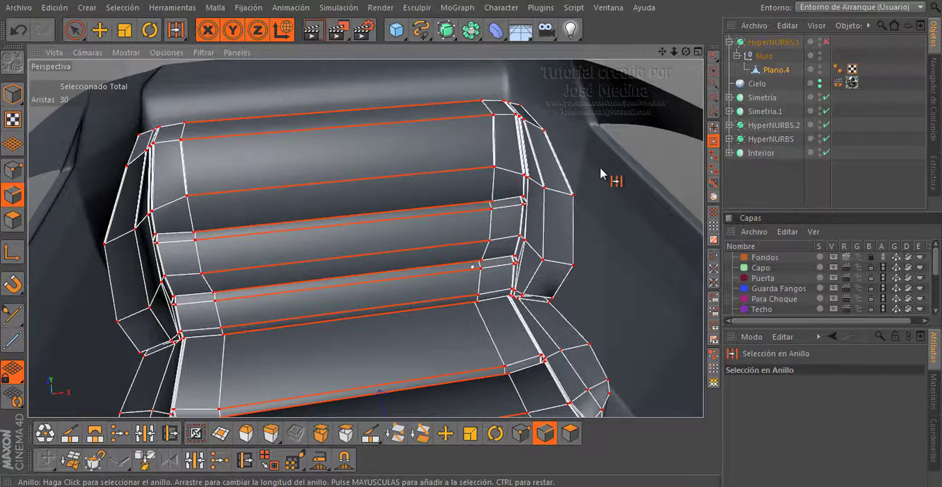
shift+click(353, 216)
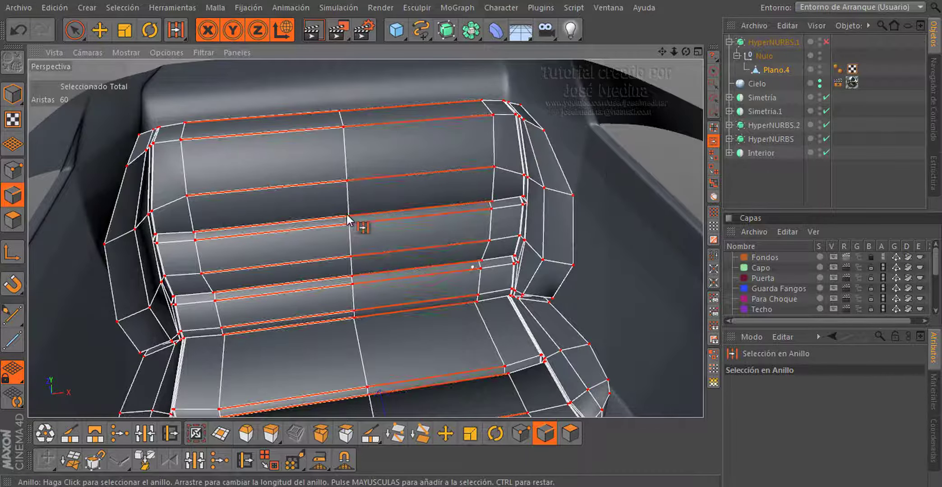
mouse_move(353, 217)
alt+mouse_down()
mouse_move(391, 189)
mouse_move(400, 199)
alt+mouse_up()
scroll(399, 199, up, 2)
scroll(401, 205, up, 2)
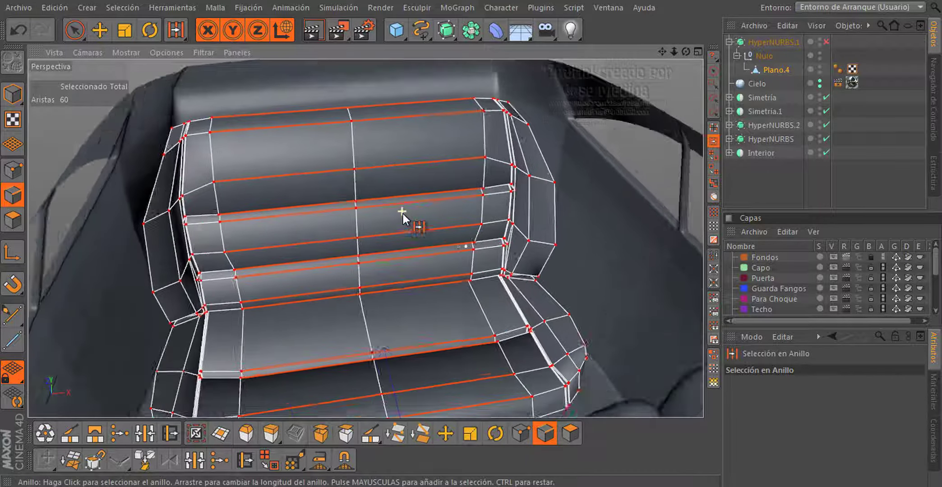
scroll(402, 211, up, 2)
Step: Bevel the centre vertical edge loop with 1 subdivision to ~124 cm, then re-enable HyperNURBS.1
key(e)
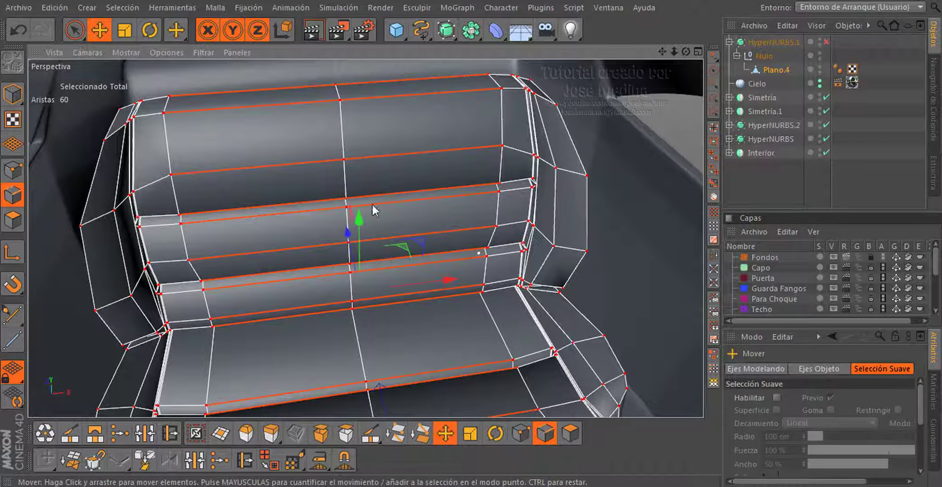
double_click(345, 148)
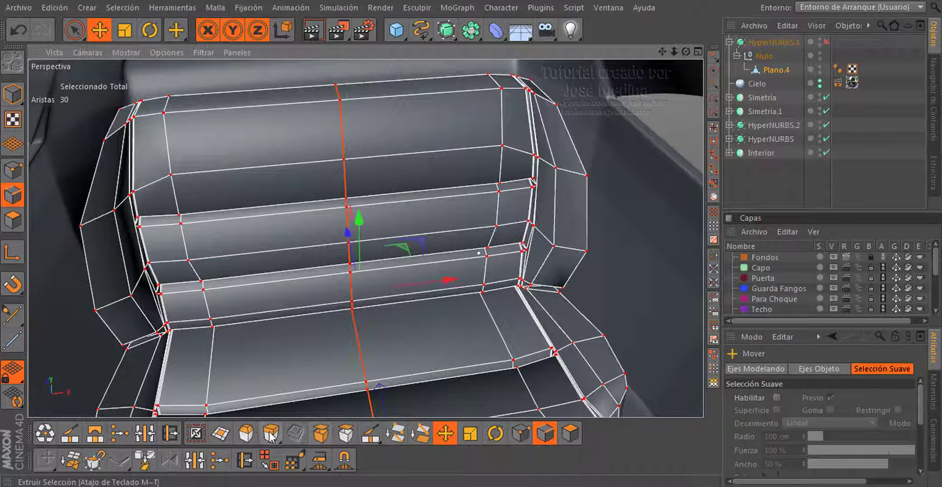
click(246, 433)
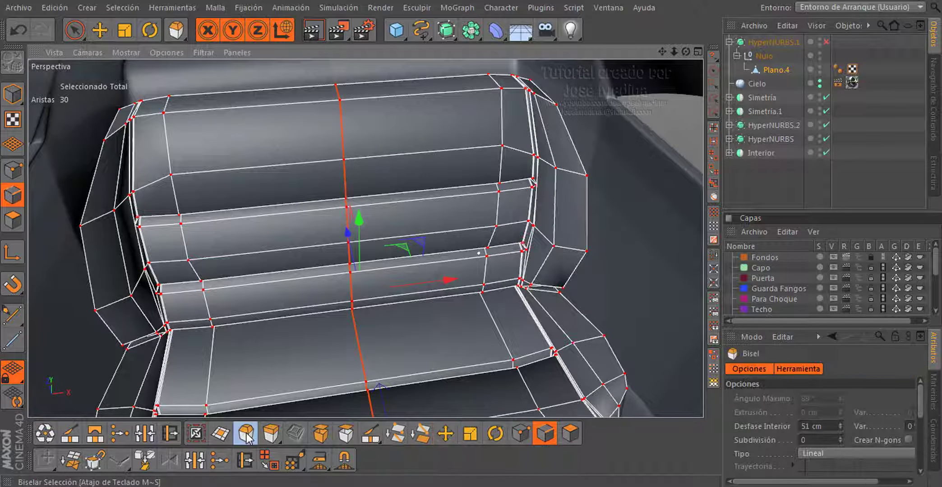
click(840, 437)
drag(421, 229, 460, 230)
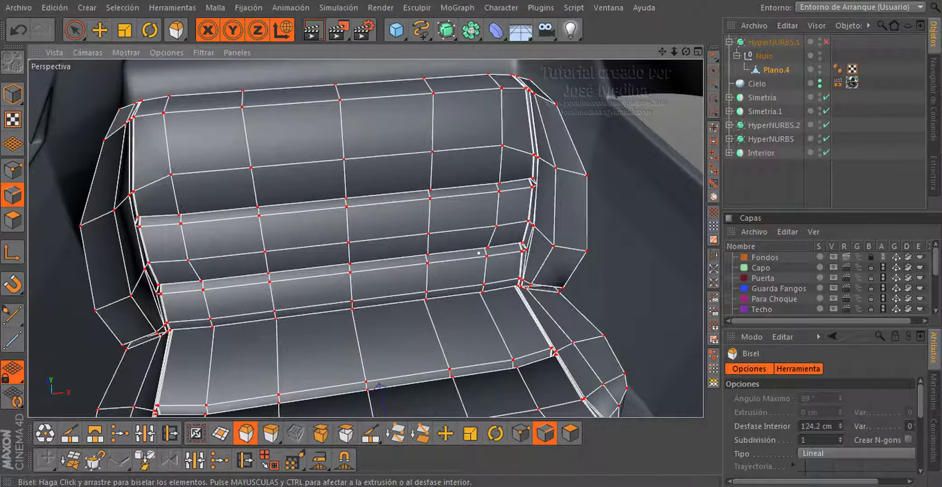
scroll(437, 197, down, 5)
key(q)
scroll(418, 190, up, 1)
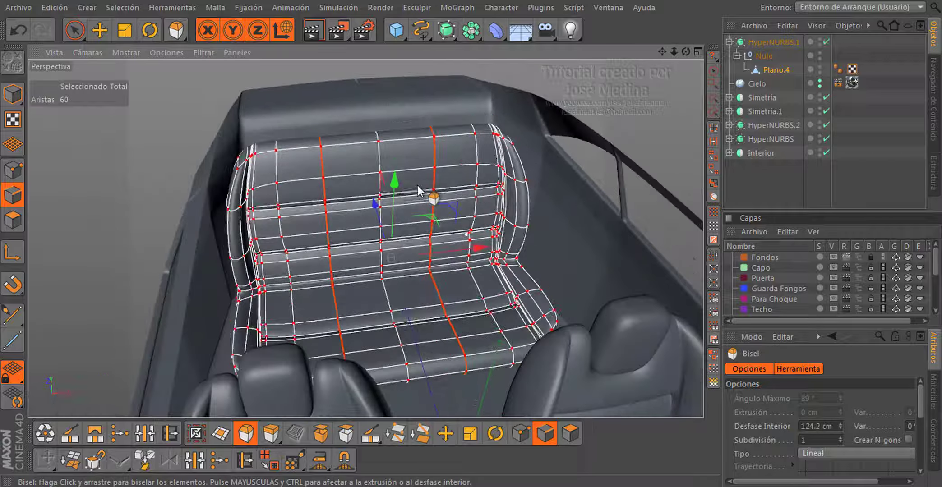
click(859, 117)
alt+drag(421, 205, 448, 151)
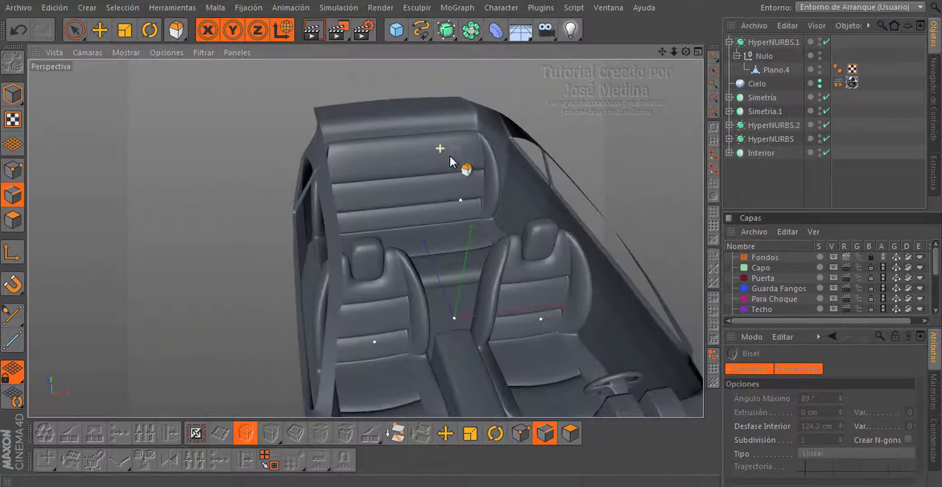
scroll(443, 172, up, 3)
scroll(353, 173, down, 3)
mouse_move(353, 134)
alt+mouse_down()
mouse_move(431, 176)
mouse_move(316, 218)
alt+mouse_up()
scroll(368, 178, up, 3)
scroll(368, 178, down, 3)
mouse_move(383, 144)
alt+mouse_down()
mouse_move(383, 122)
mouse_move(311, 141)
mouse_move(379, 179)
alt+mouse_up()
scroll(380, 178, up, 3)
scroll(344, 178, down, 3)
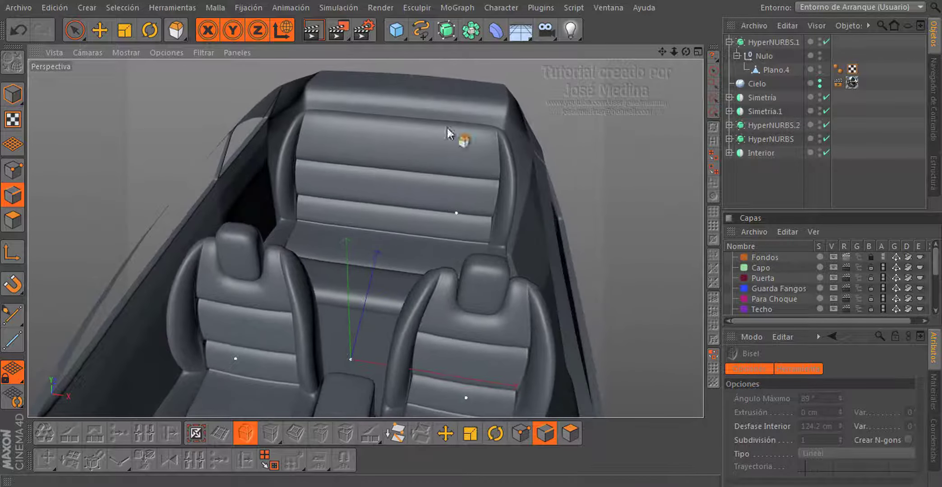
scroll(447, 127, down, 3)
scroll(444, 147, up, 3)
mouse_move(444, 148)
alt+mouse_down()
mouse_move(421, 151)
mouse_move(389, 130)
mouse_move(441, 135)
mouse_move(409, 178)
alt+mouse_up()
scroll(452, 110, down, 3)
alt+drag(453, 111, 417, 153)
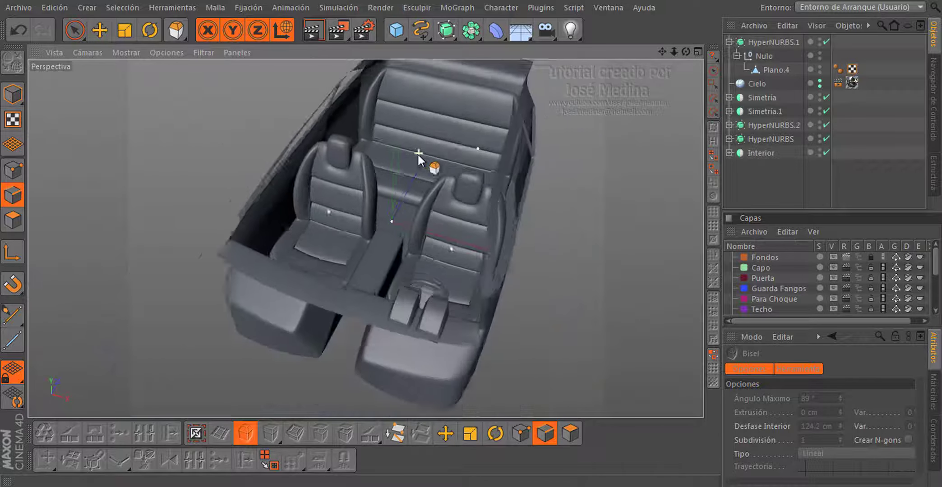
scroll(414, 147, up, 3)
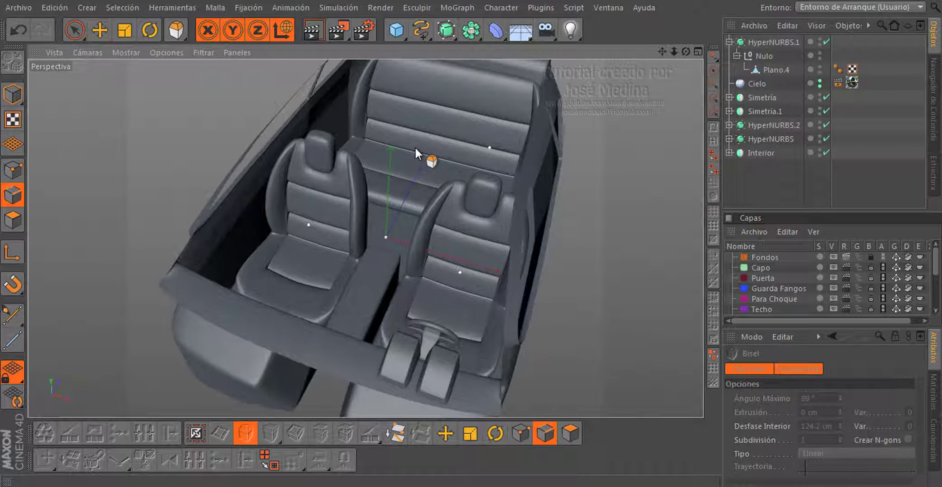
Step: Add a 200 cm cube raised above the front seats, make it editable, and return to Model mode
click(397, 34)
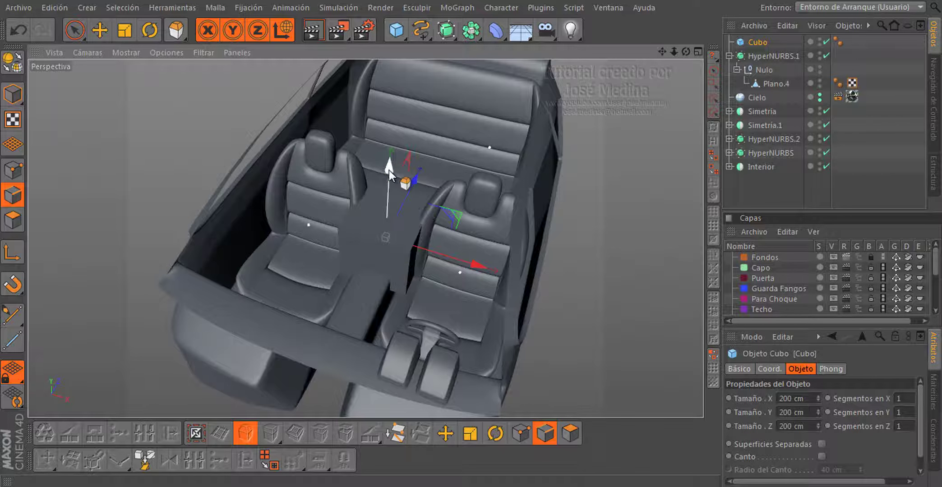
drag(388, 170, 392, 64)
mouse_move(395, 170)
alt+mouse_down()
mouse_move(393, 144)
mouse_move(529, 85)
mouse_move(441, 200)
mouse_move(400, 184)
mouse_move(383, 188)
mouse_move(385, 200)
mouse_move(294, 211)
alt+mouse_up()
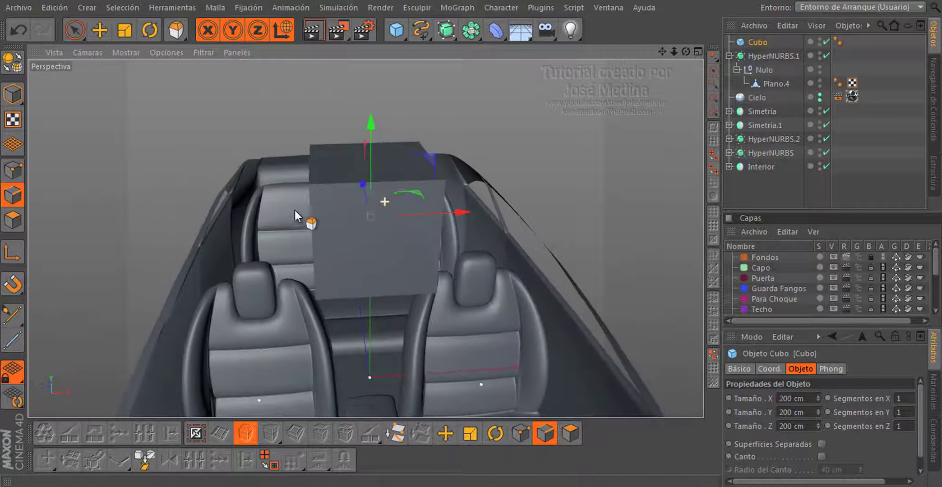
click(27, 63)
key(m)
key(s)
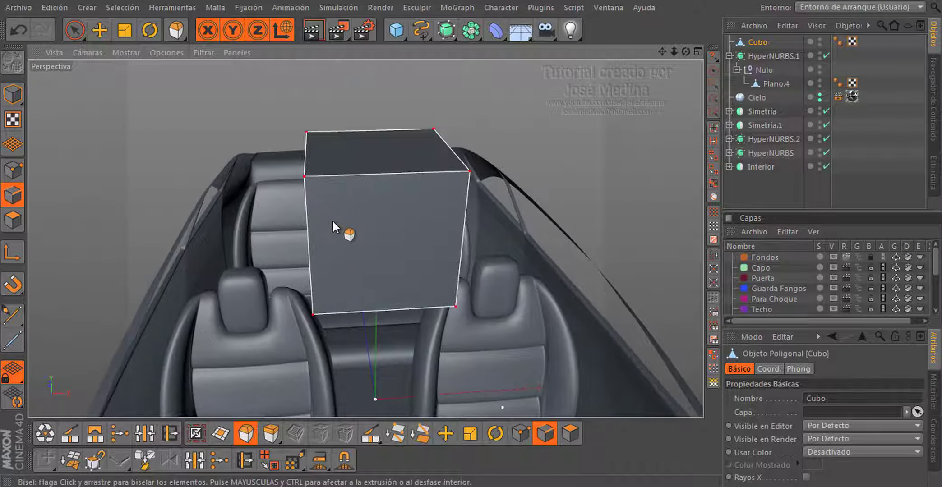
click(15, 92)
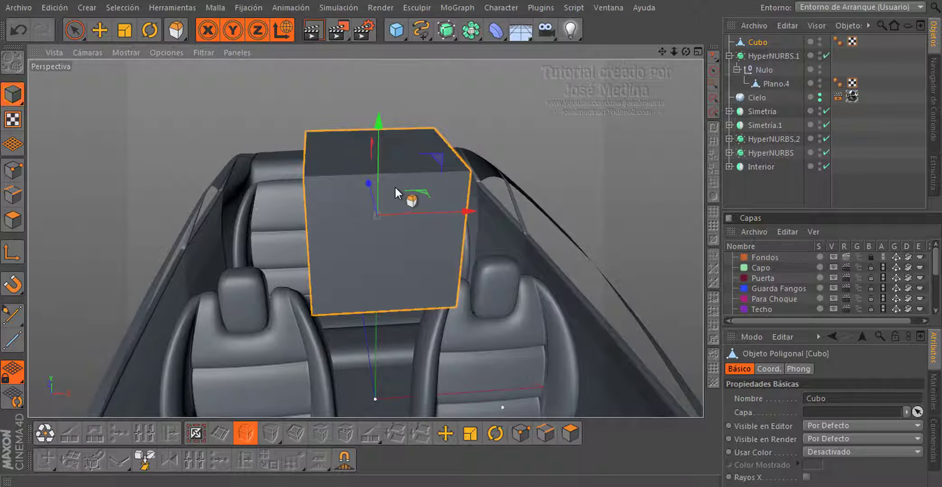
Step: Scale the cube down into a small, thin flat plate beside the front seat
key(t)
mouse_move(388, 161)
mouse_down()
mouse_move(374, 124)
mouse_move(378, 228)
mouse_move(419, 218)
mouse_move(569, 236)
mouse_move(376, 174)
mouse_move(355, 223)
mouse_up()
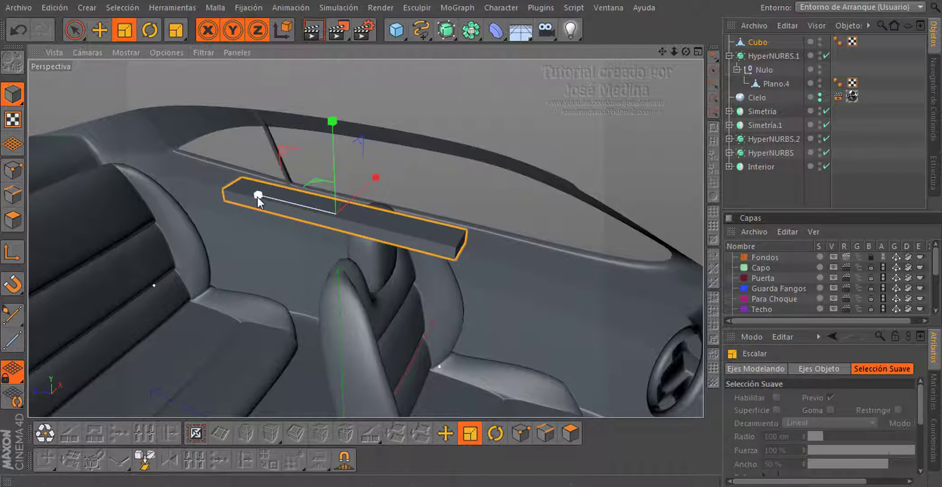
mouse_move(256, 197)
mouse_down()
mouse_move(316, 218)
mouse_move(333, 203)
mouse_move(485, 175)
mouse_move(329, 133)
mouse_move(350, 208)
mouse_move(152, 253)
mouse_move(139, 286)
mouse_move(259, 226)
mouse_move(293, 165)
mouse_up()
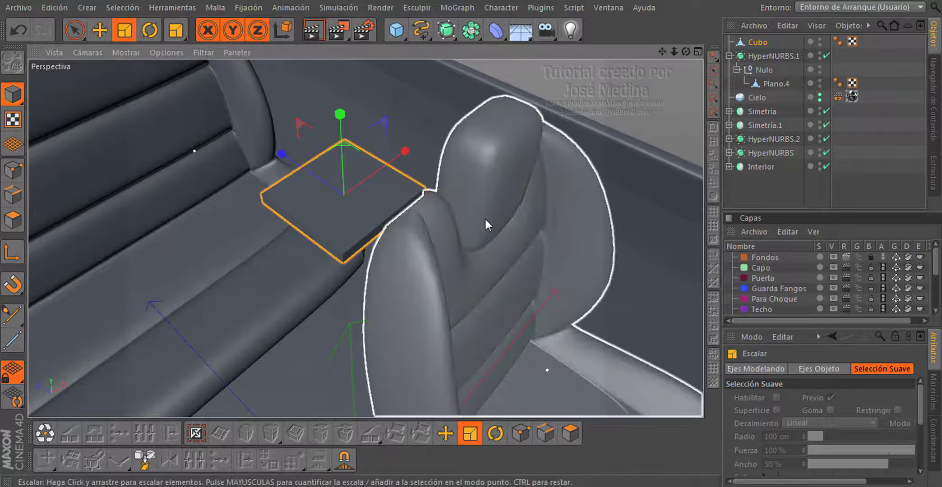
mouse_move(484, 217)
mouse_down()
mouse_move(291, 243)
mouse_move(389, 155)
mouse_move(482, 111)
mouse_move(366, 158)
mouse_move(212, 184)
mouse_up()
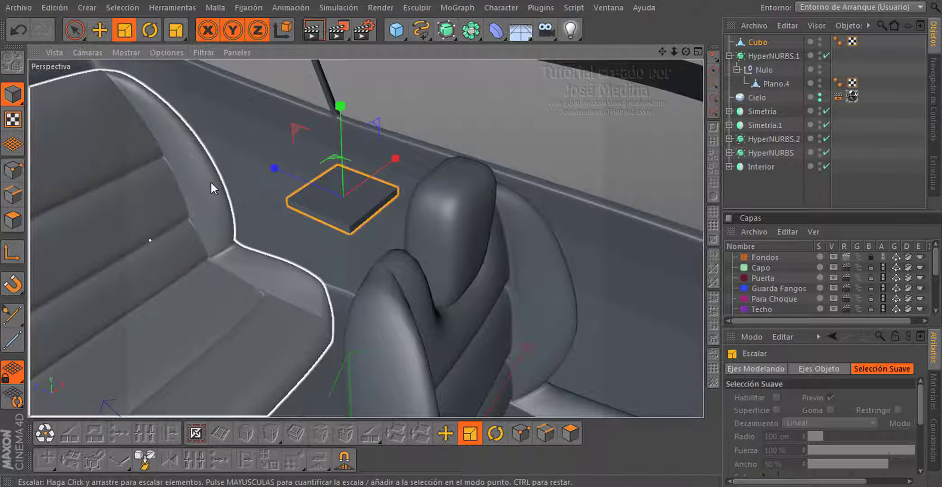
key(Return)
scroll(349, 192, up, 3)
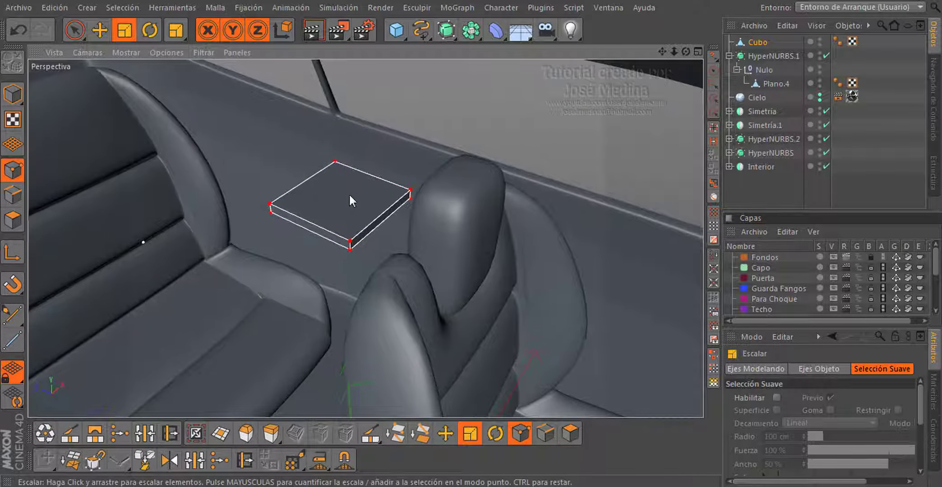
Step: Select all the plate's points, apply Subdividir, then undo the overly dense result
key(ctrl+a)
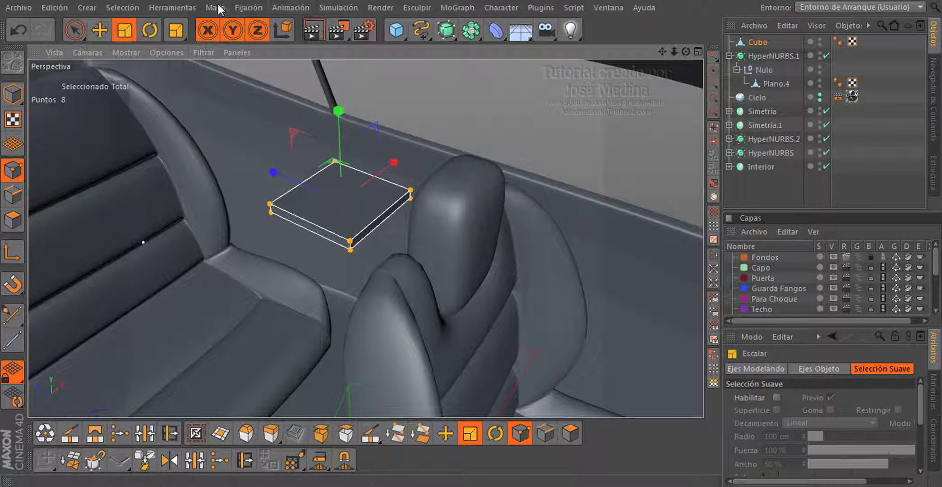
click(219, 8)
mouse_move(228, 42)
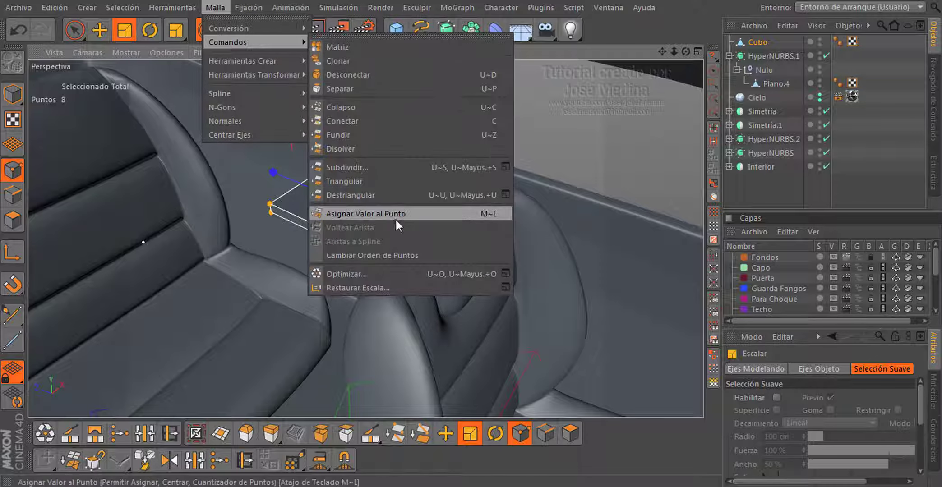
click(504, 168)
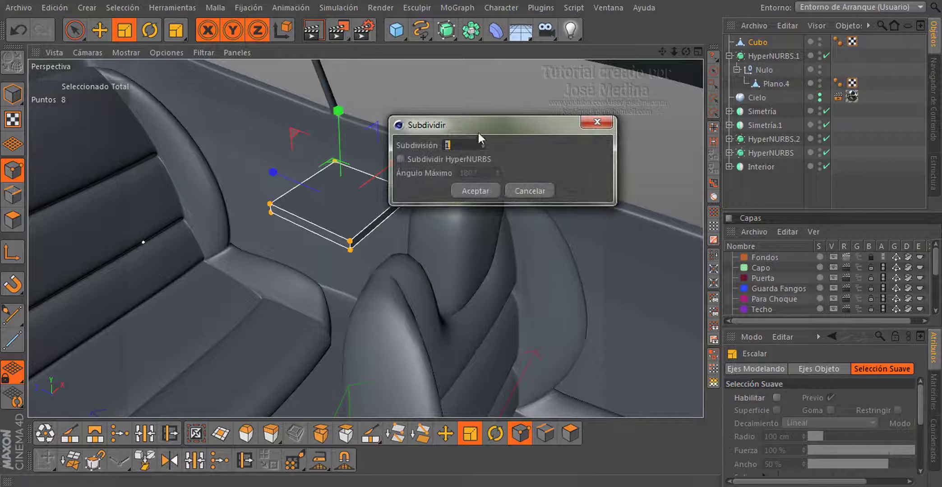
drag(478, 132, 526, 133)
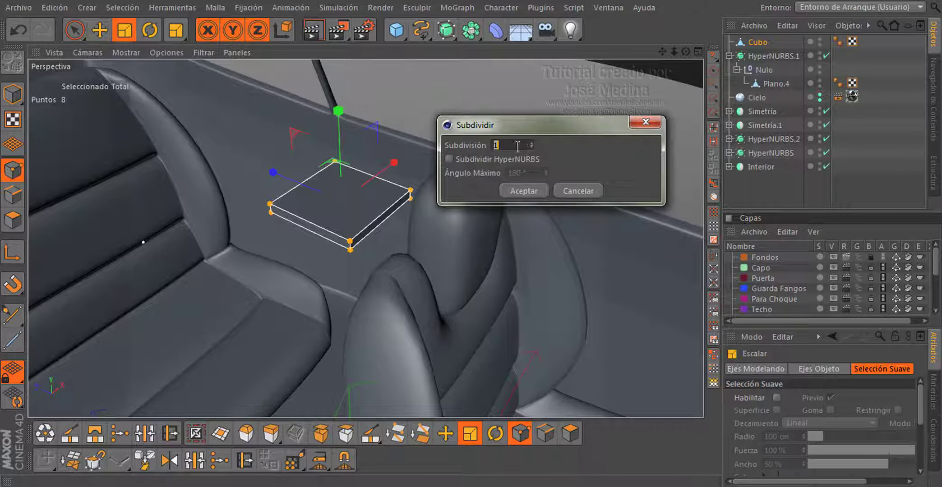
text(4)
click(524, 190)
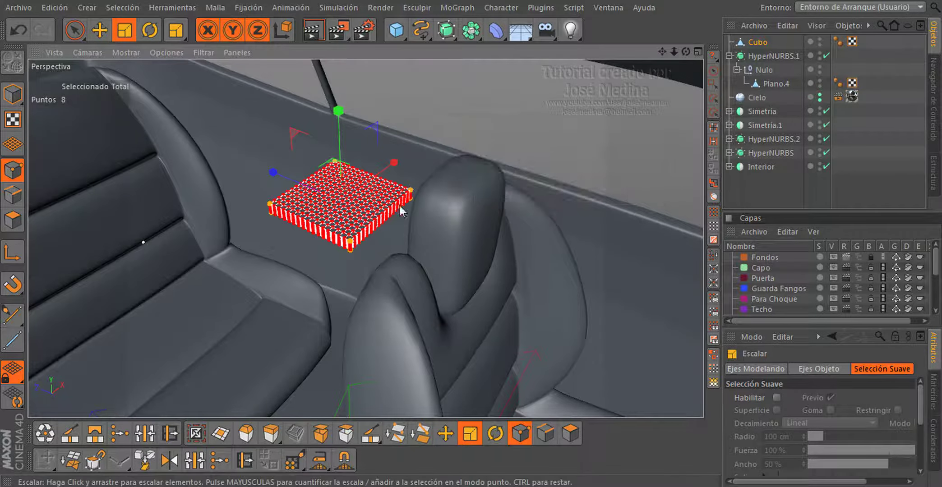
key(ctrl+z)
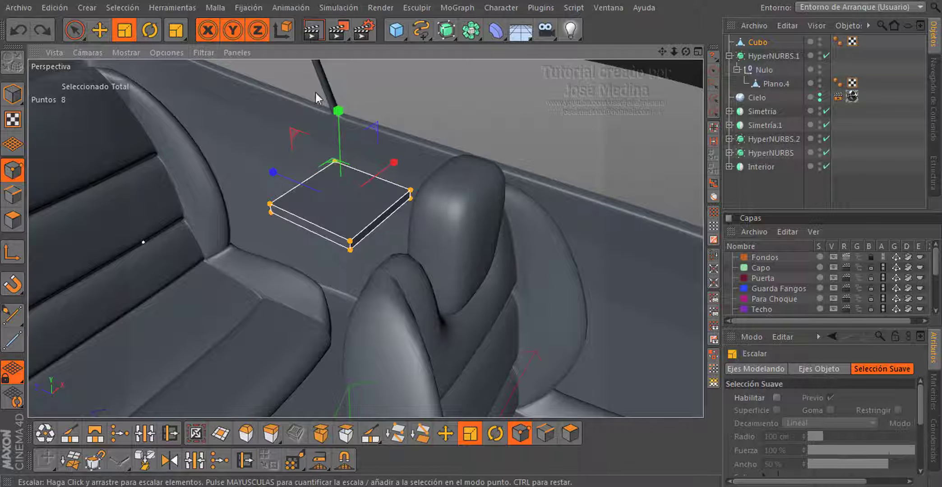
Step: Rerun Subdividir with a lower value to give the plate an even grid of faces
click(213, 7)
mouse_move(228, 42)
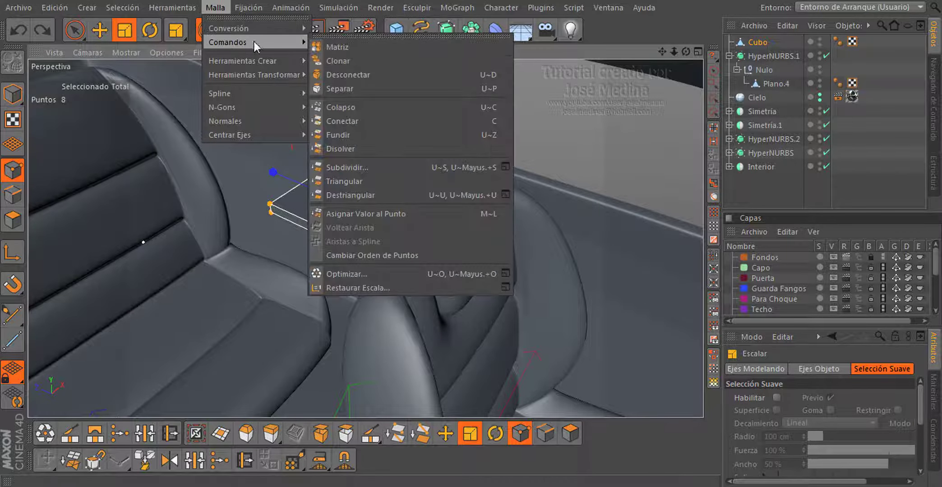
click(484, 166)
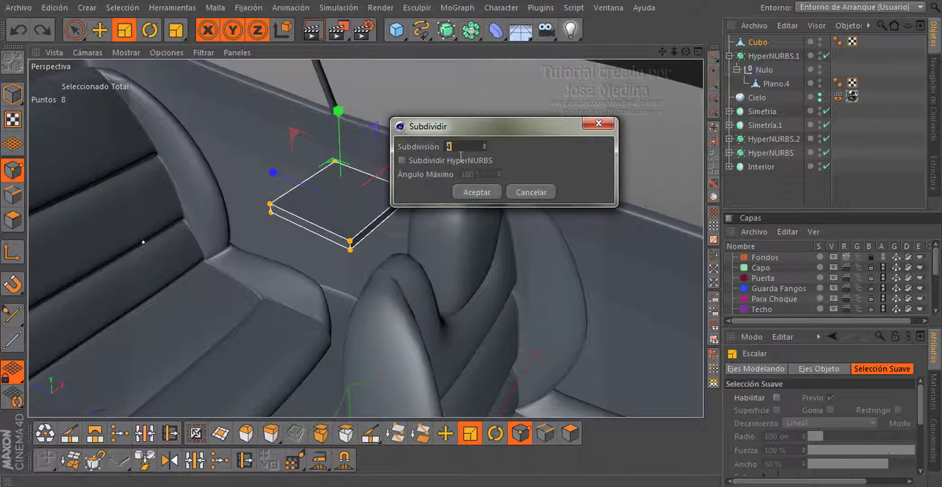
click(466, 187)
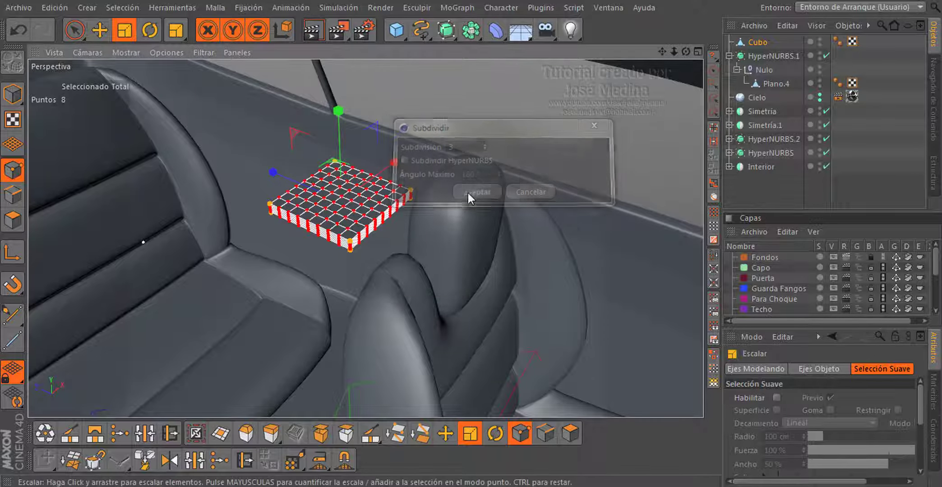
scroll(381, 210, up, 3)
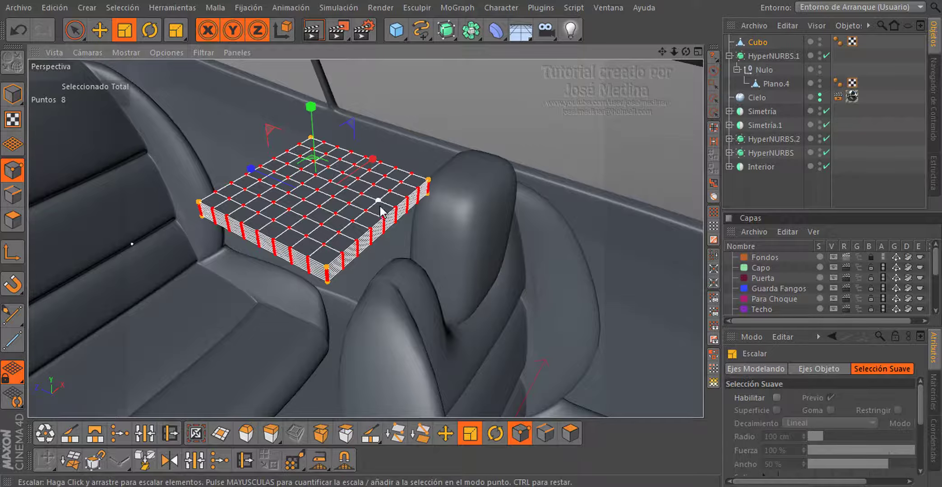
mouse_move(381, 211)
alt+mouse_down()
mouse_move(259, 132)
mouse_move(369, 152)
mouse_move(414, 189)
alt+mouse_up()
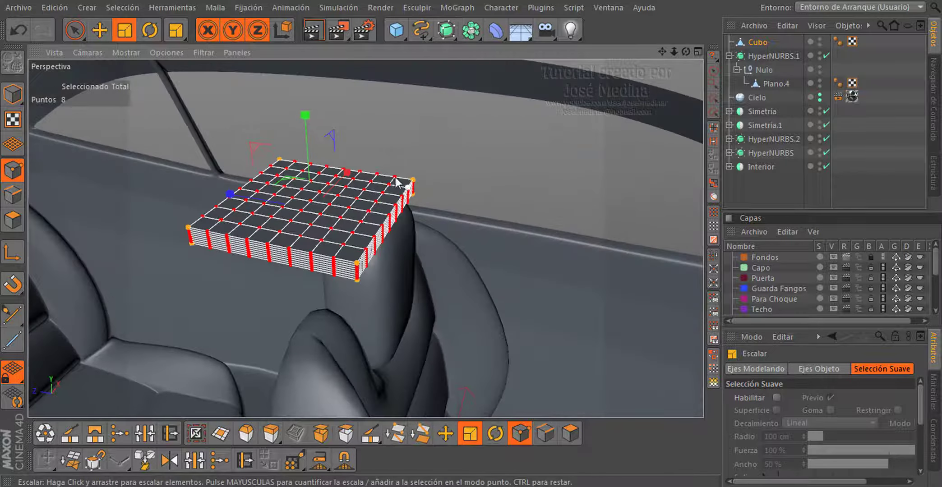
Step: Wrap the plate in HyperNURBS.3 to smooth it into a rounded pad
click(448, 36)
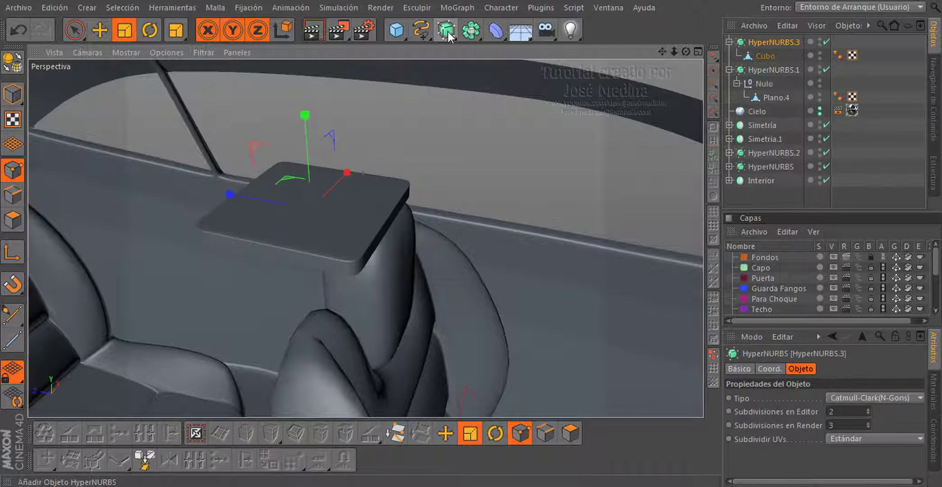
key(space)
key(t)
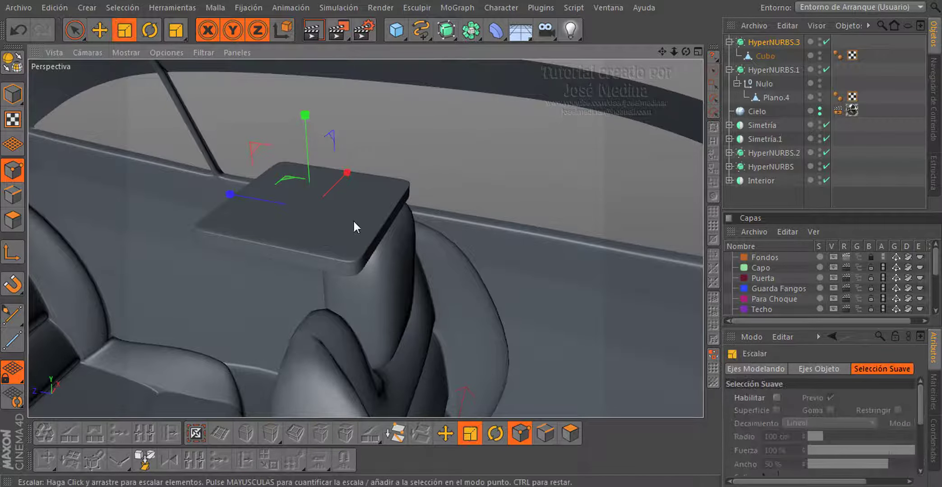
mouse_move(353, 220)
alt+mouse_down()
mouse_move(175, 306)
mouse_move(128, 260)
mouse_move(390, 217)
mouse_move(425, 155)
mouse_move(428, 205)
alt+mouse_up()
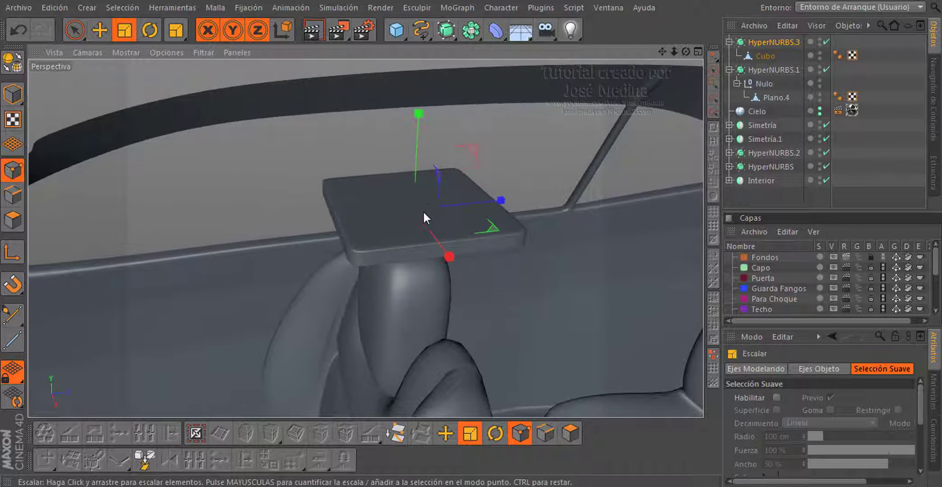
Step: Tilt the mirror pad about 43.6° around X, then a couple degrees more, checking from below
key(r)
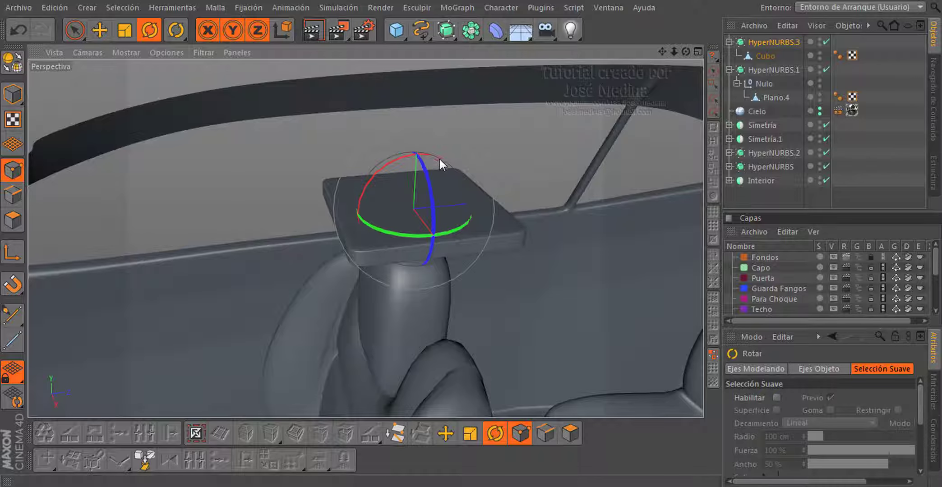
drag(375, 177, 368, 210)
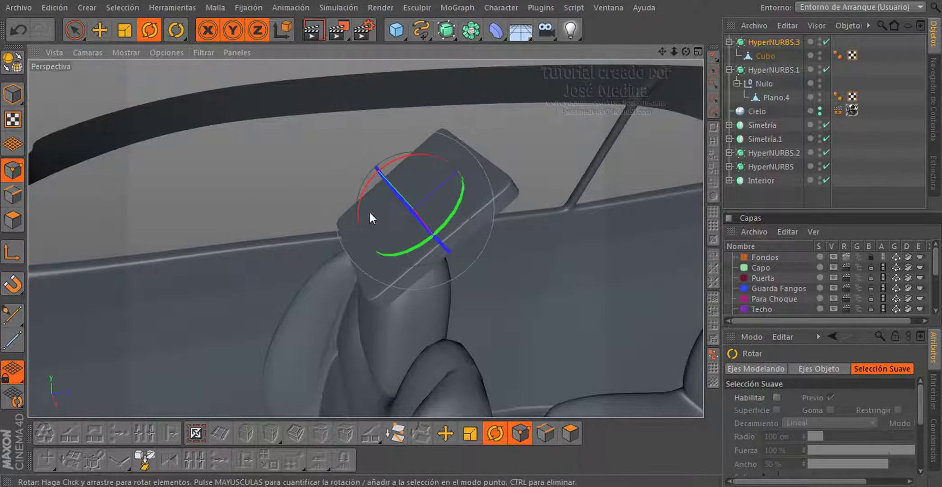
scroll(369, 210, down, 3)
alt+drag(539, 195, 156, 240)
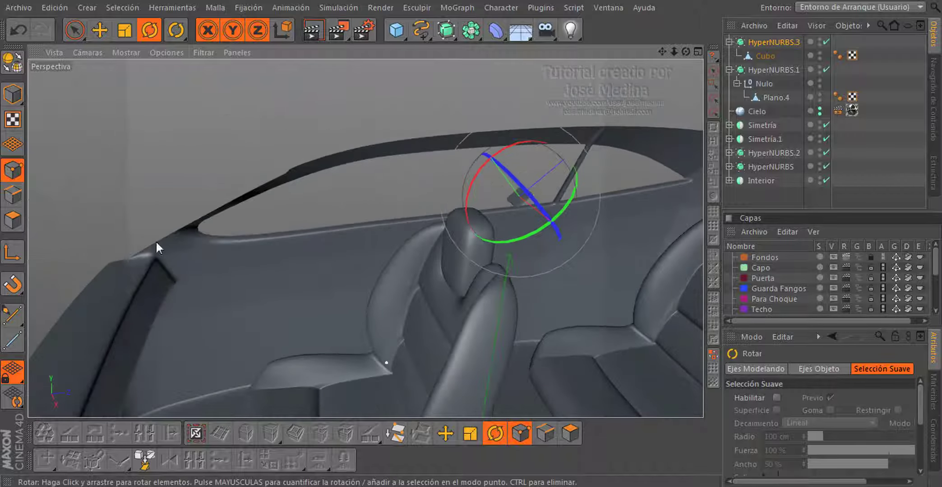
mouse_move(234, 214)
alt+mouse_down()
mouse_move(385, 226)
mouse_move(308, 242)
alt+mouse_up()
scroll(390, 244, up, 2)
scroll(397, 235, up, 3)
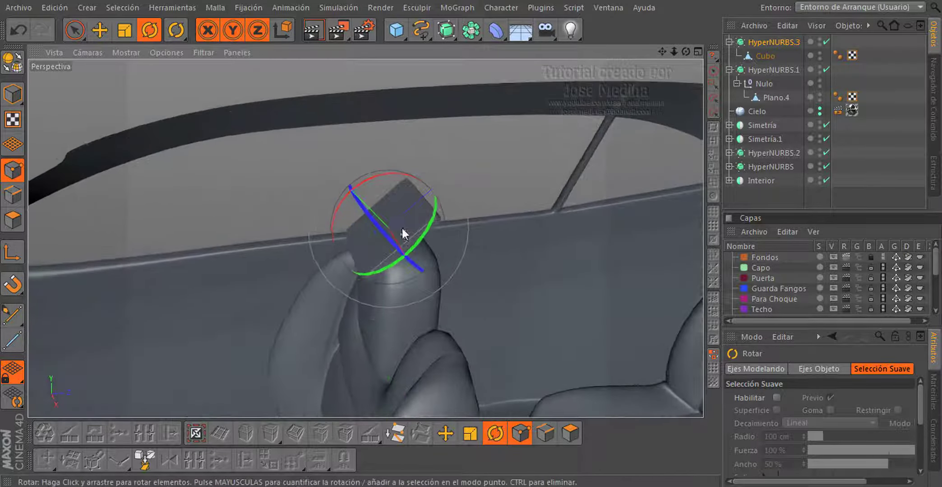
mouse_move(400, 220)
alt+mouse_down()
mouse_move(512, 175)
mouse_move(286, 195)
mouse_move(265, 169)
mouse_move(353, 185)
mouse_move(407, 183)
mouse_move(404, 176)
alt+mouse_up()
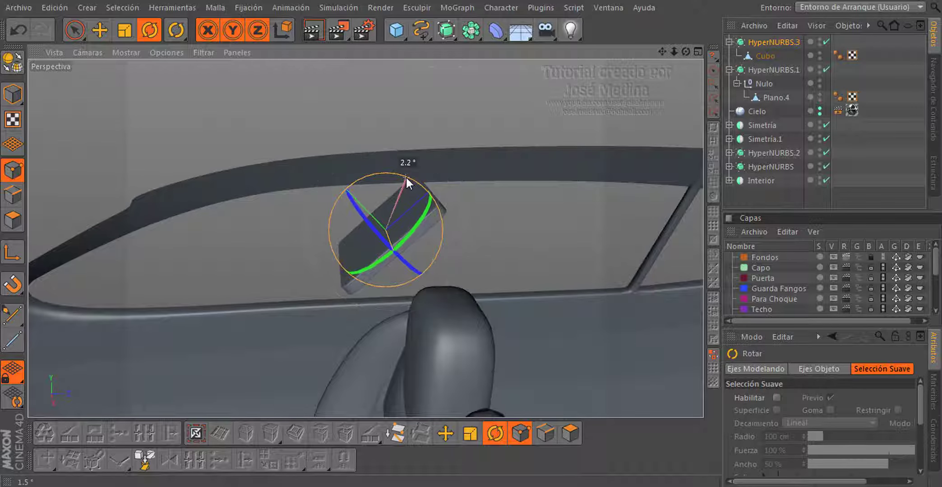
mouse_move(412, 208)
alt+mouse_down()
mouse_move(336, 181)
mouse_move(167, 183)
mouse_move(200, 190)
mouse_move(260, 178)
alt+mouse_up()
mouse_move(439, 223)
alt+mouse_down()
mouse_move(376, 200)
mouse_move(399, 74)
alt+mouse_up()
Step: Add a cylinder, raise it toward the roof, and shrink it to a small post
click(396, 30)
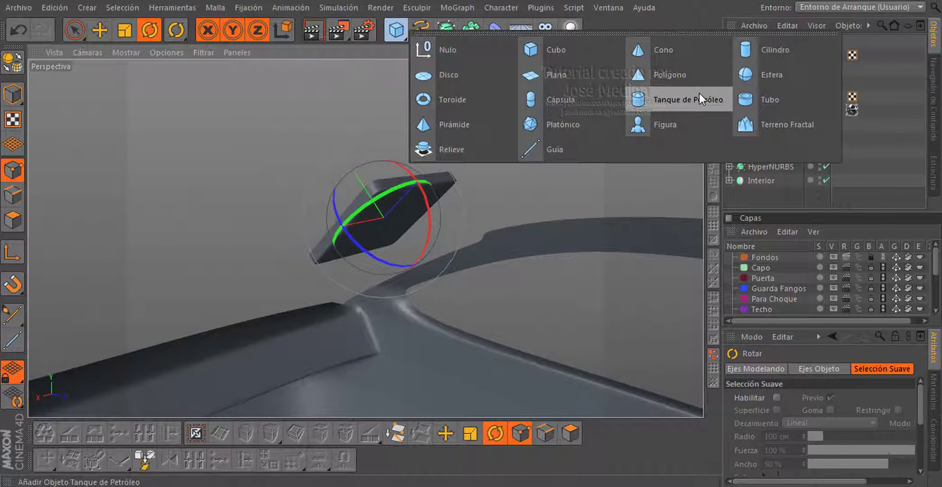
click(763, 51)
scroll(466, 186, down, 5)
key(e)
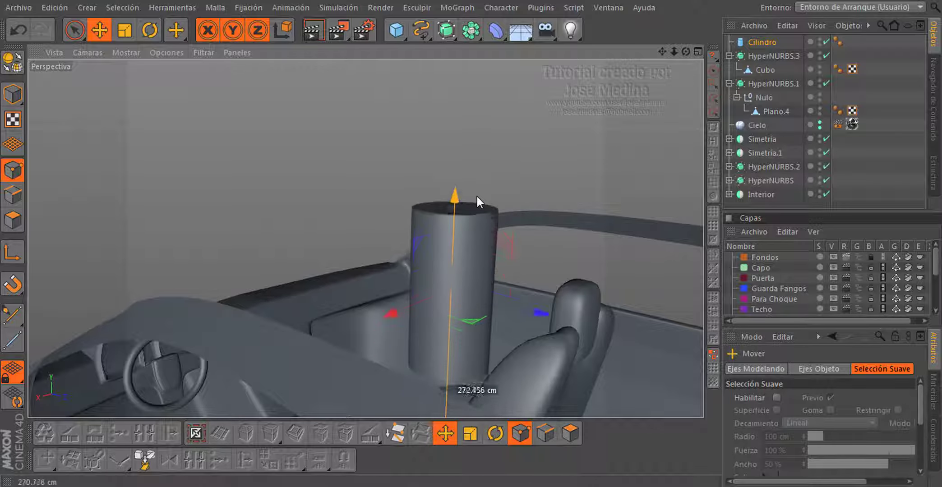
drag(460, 349, 477, 189)
scroll(469, 216, up, 2)
scroll(472, 161, up, 2)
scroll(472, 161, up, 2)
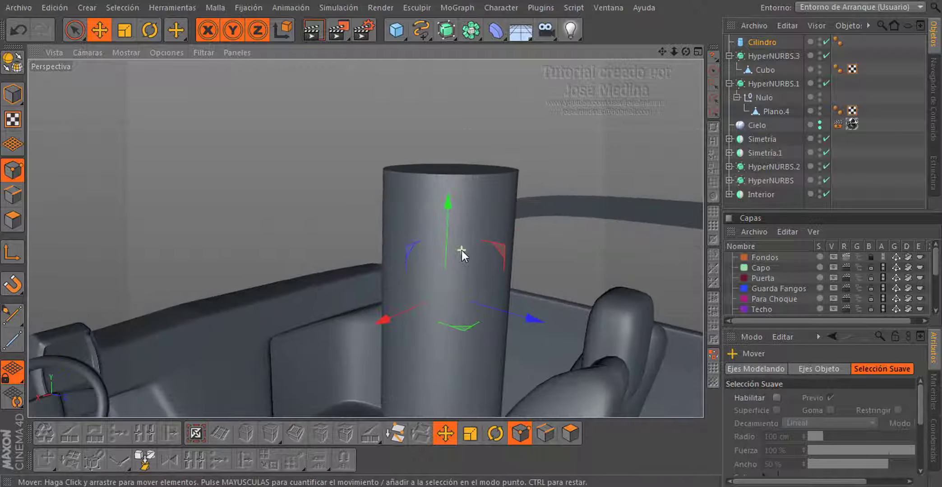
drag(609, 263, 214, 269)
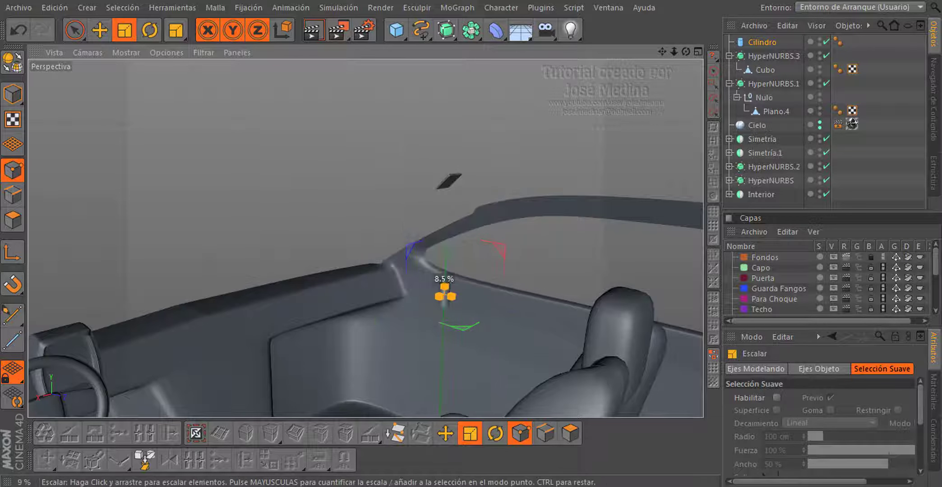
scroll(429, 268, up, 4)
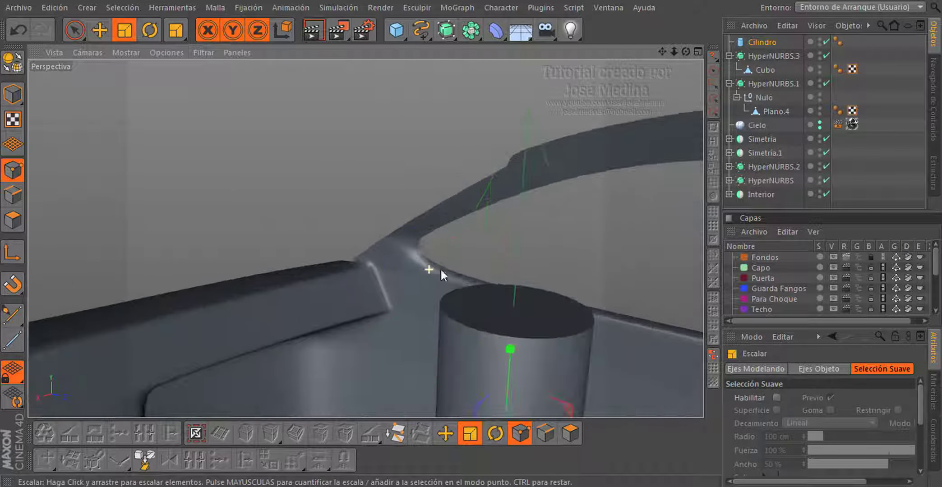
scroll(442, 269, down, 3)
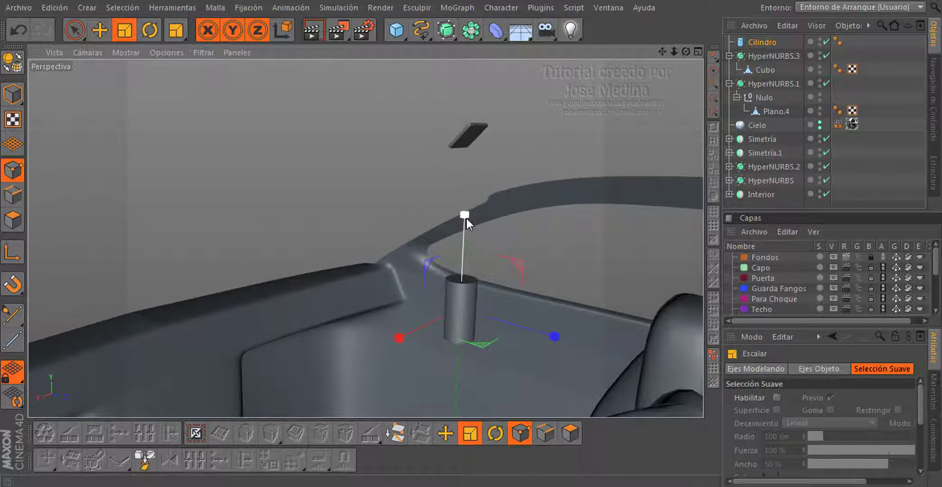
Step: Lift the cylinder about 14 cm and set its height to 3.2 cm and radius to 4.3 cm
key(e)
drag(461, 215, 480, 61)
mouse_move(469, 216)
alt+mouse_down()
mouse_move(444, 299)
mouse_move(453, 220)
alt+mouse_up()
scroll(451, 226, up, 2)
scroll(449, 239, up, 2)
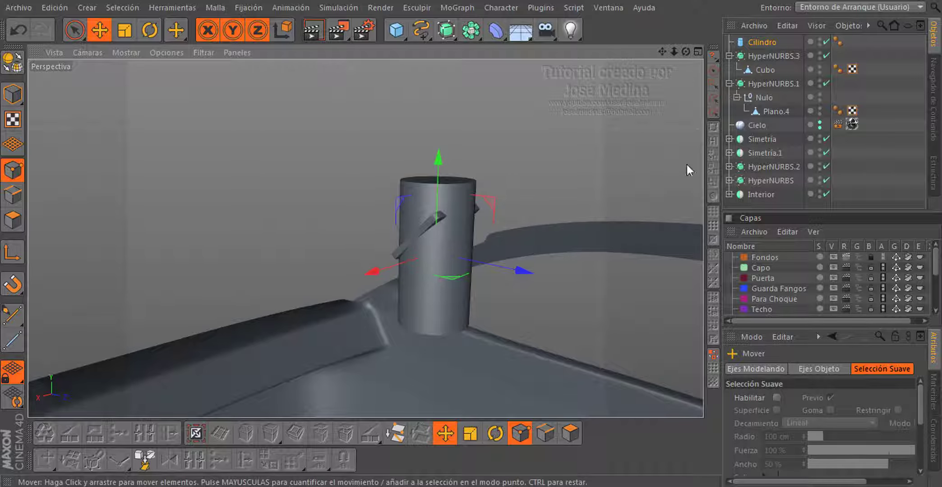
click(762, 43)
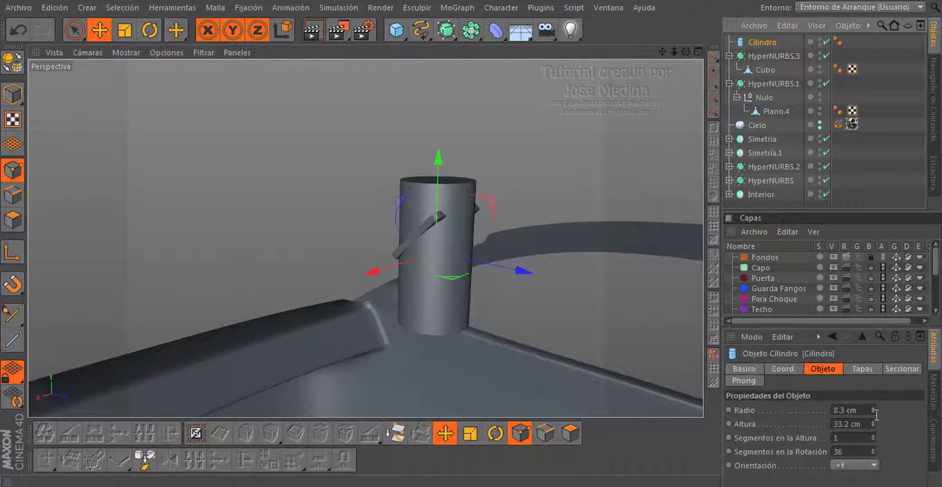
drag(872, 424, 872, 447)
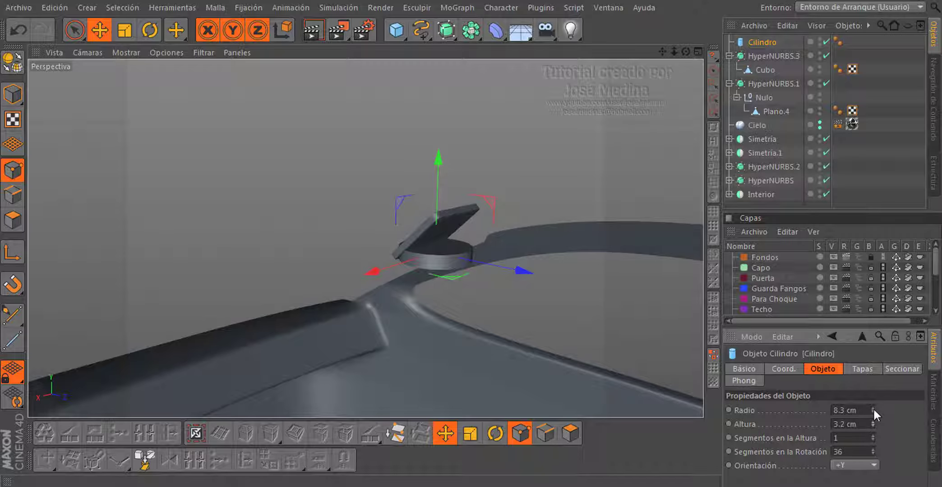
drag(872, 411, 873, 428)
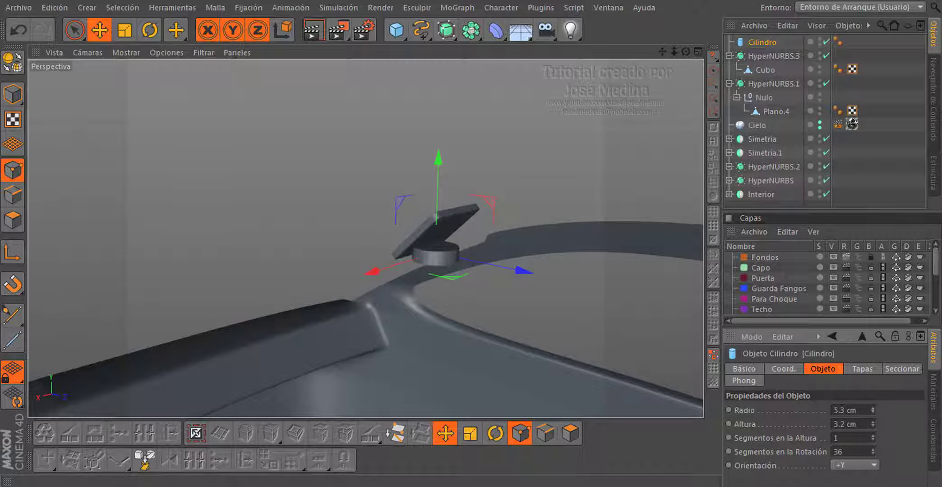
click(872, 412)
scroll(436, 264, up, 2)
scroll(436, 264, up, 2)
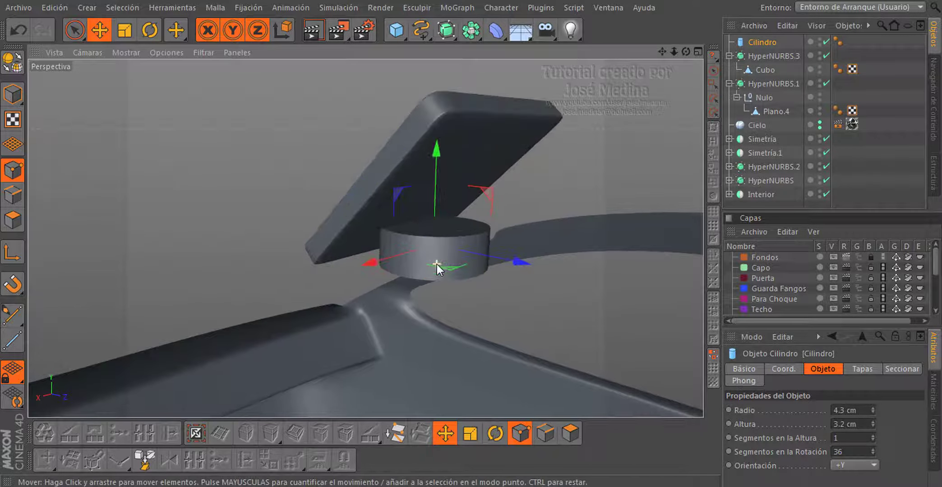
scroll(436, 264, down, 1)
Step: Turn the disc 90° onto its side and fit it, slightly shrunk, against the mirror plate
key(r)
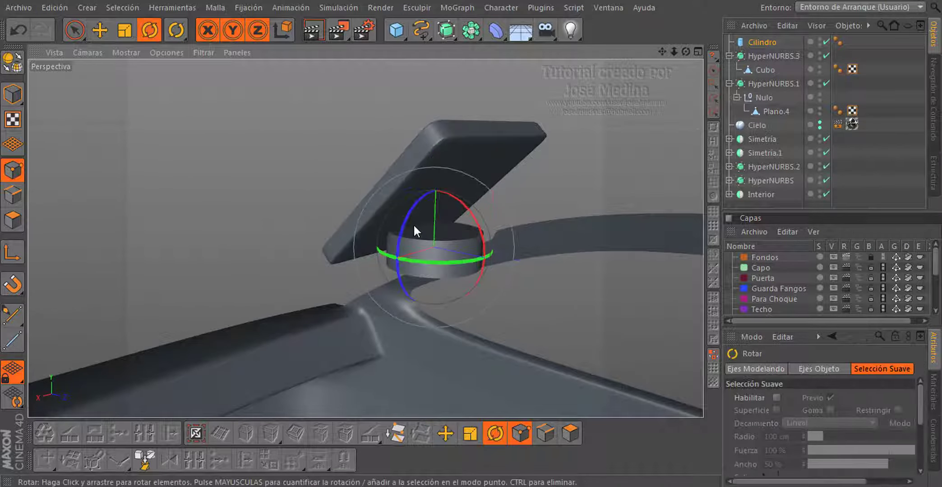
drag(406, 220, 453, 196)
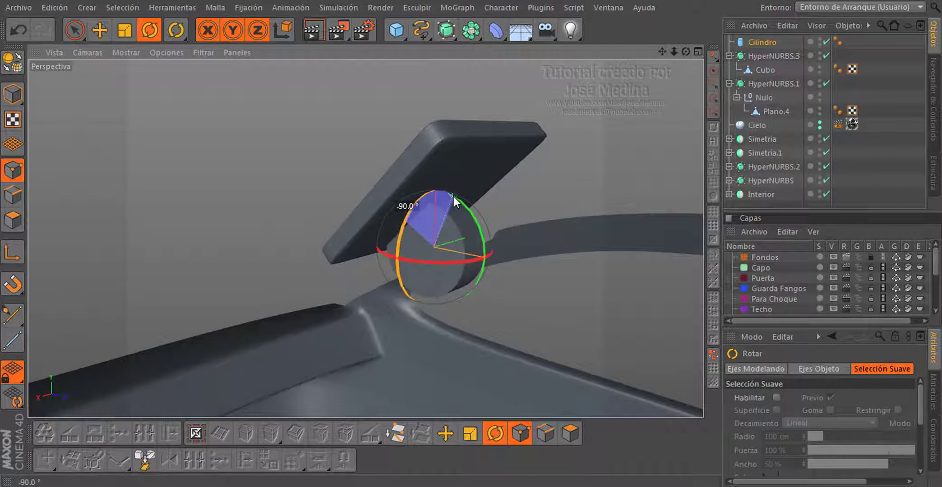
key(e)
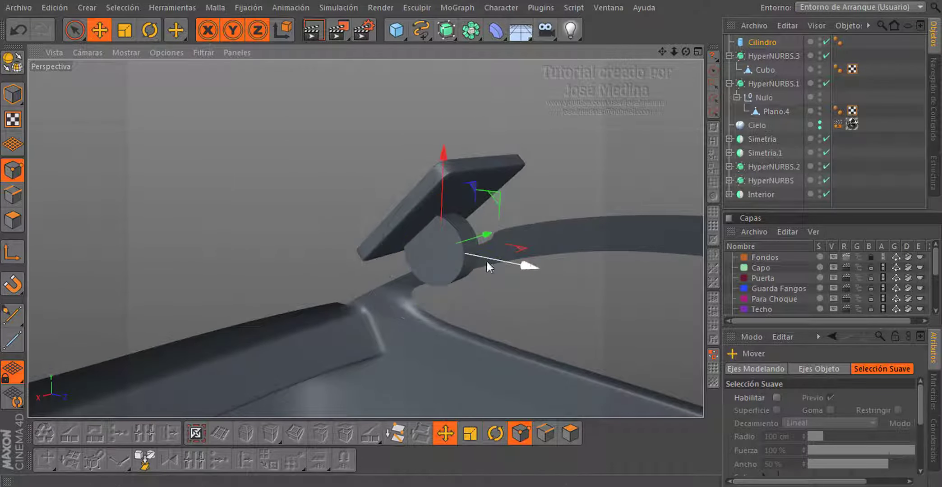
drag(528, 266, 539, 269)
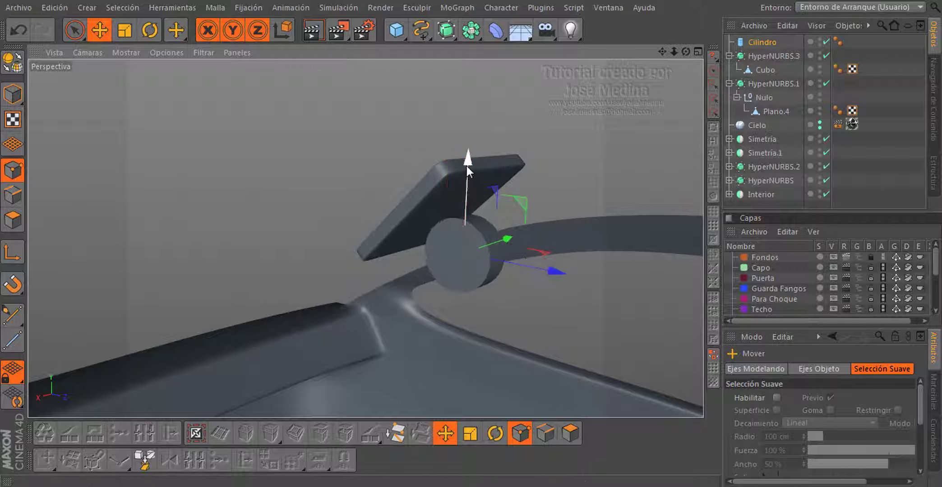
drag(466, 167, 470, 145)
key(t)
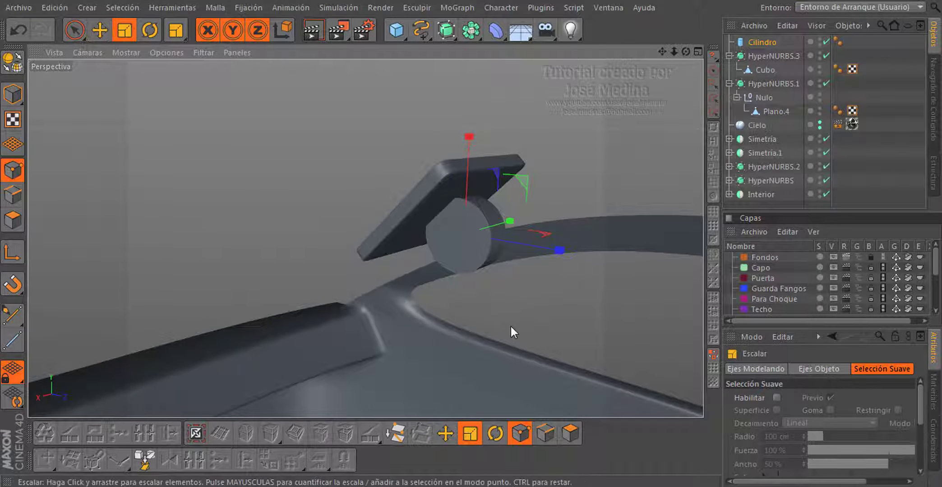
mouse_move(509, 325)
mouse_down()
mouse_move(488, 300)
mouse_move(264, 307)
mouse_up()
key(e)
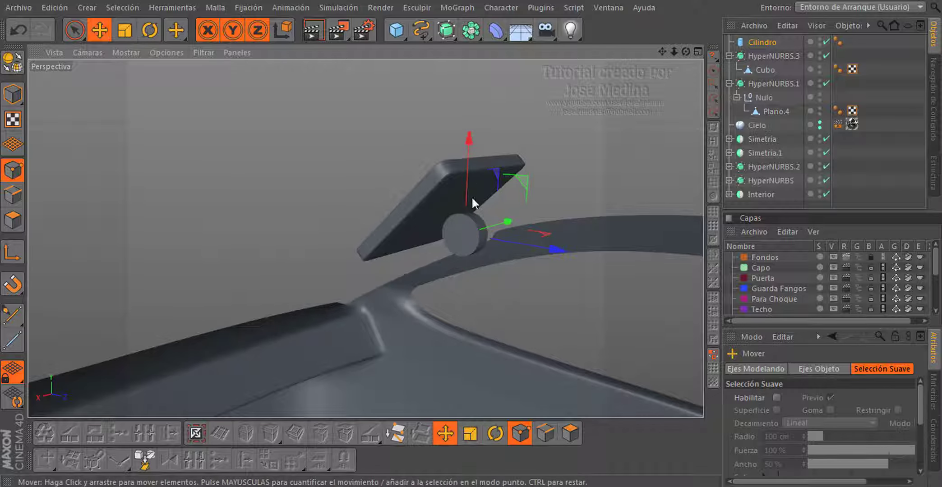
drag(469, 162, 467, 149)
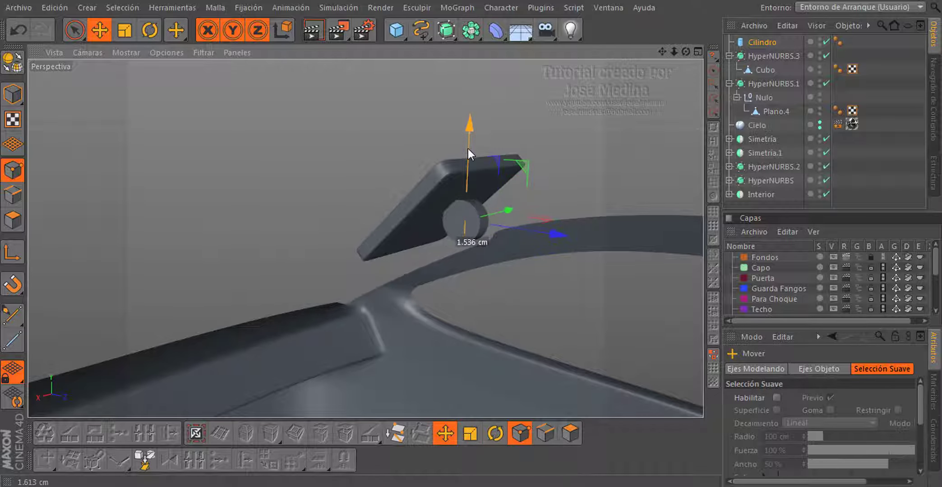
mouse_move(447, 192)
alt+mouse_down()
mouse_move(568, 231)
mouse_move(460, 157)
mouse_move(236, 210)
mouse_move(326, 249)
mouse_move(470, 182)
mouse_move(532, 180)
alt+mouse_up()
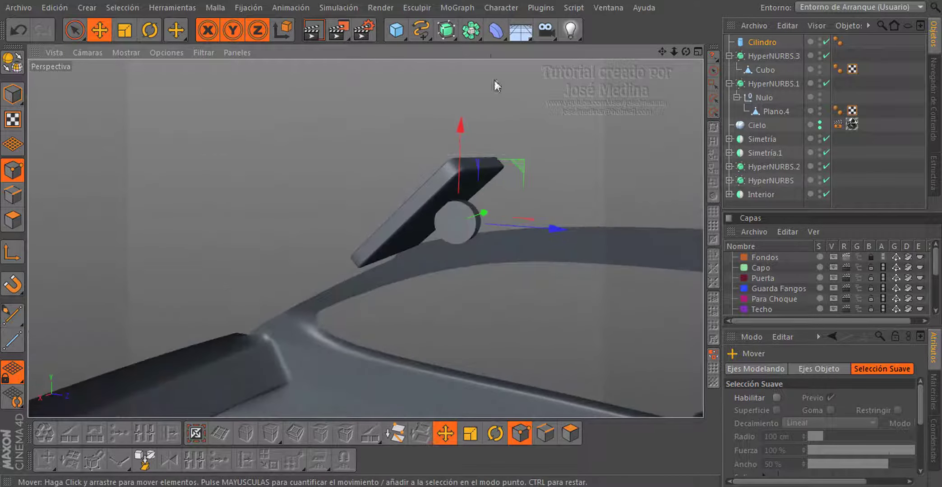
Step: Add a second cylinder, Cilindro.1, raise it into view, and shrink it drastically
drag(386, 32, 722, 49)
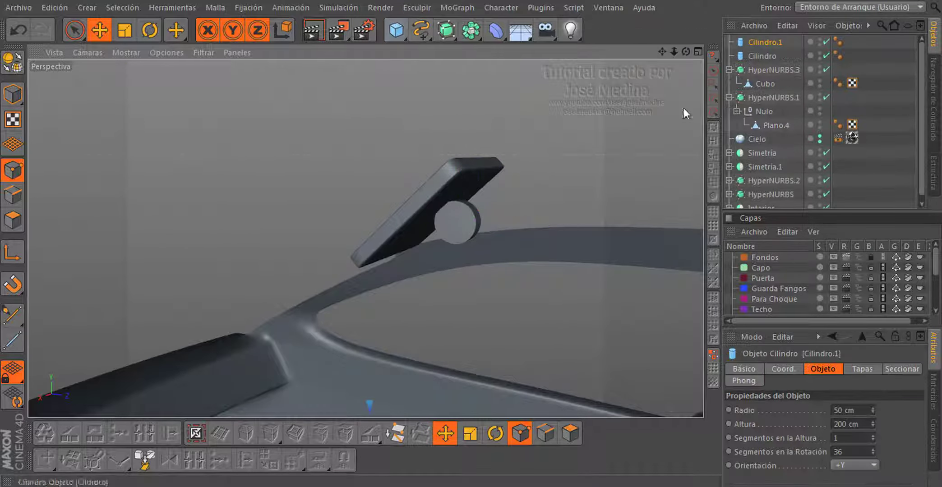
mouse_move(683, 108)
alt+mouse_down()
mouse_move(501, 221)
mouse_move(499, 237)
alt+mouse_up()
key(e)
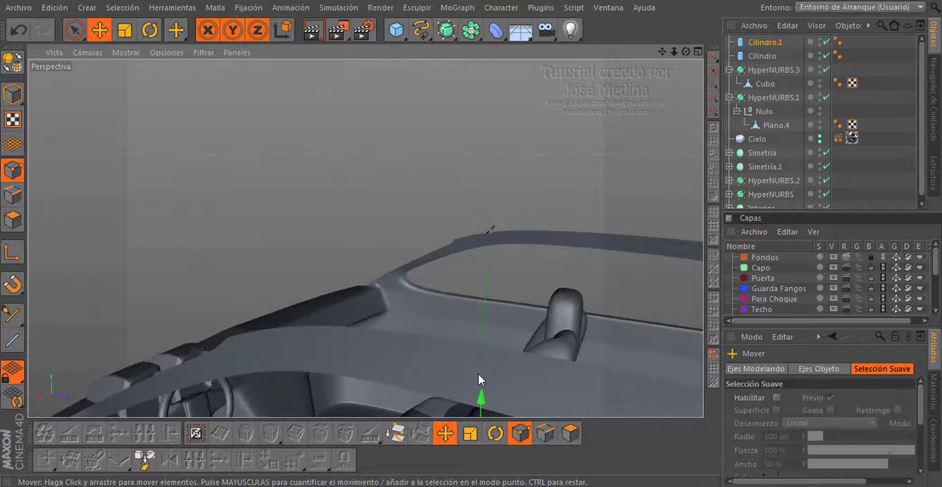
drag(478, 400, 543, 147)
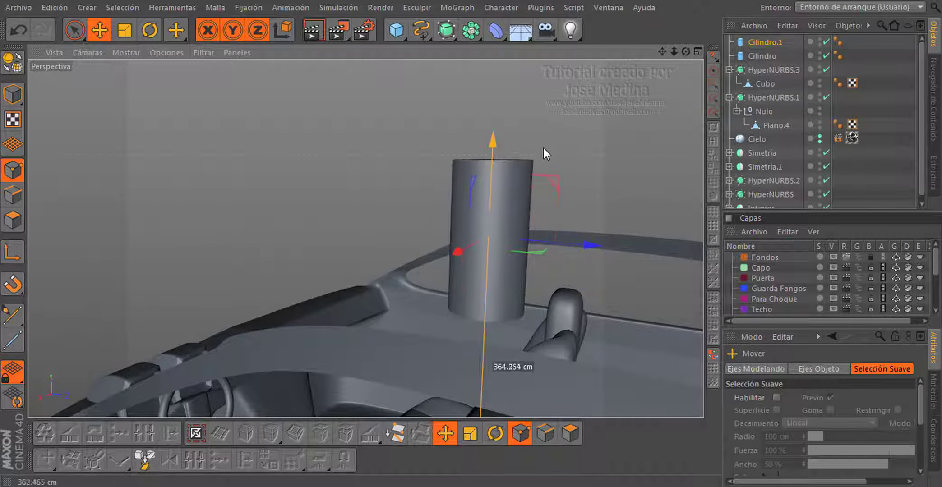
scroll(495, 254, up, 5)
scroll(495, 254, up, 1)
key(t)
mouse_move(625, 229)
mouse_down()
mouse_move(478, 208)
mouse_move(254, 330)
mouse_move(382, 356)
mouse_up()
scroll(484, 212, up, 3)
scroll(491, 222, up, 3)
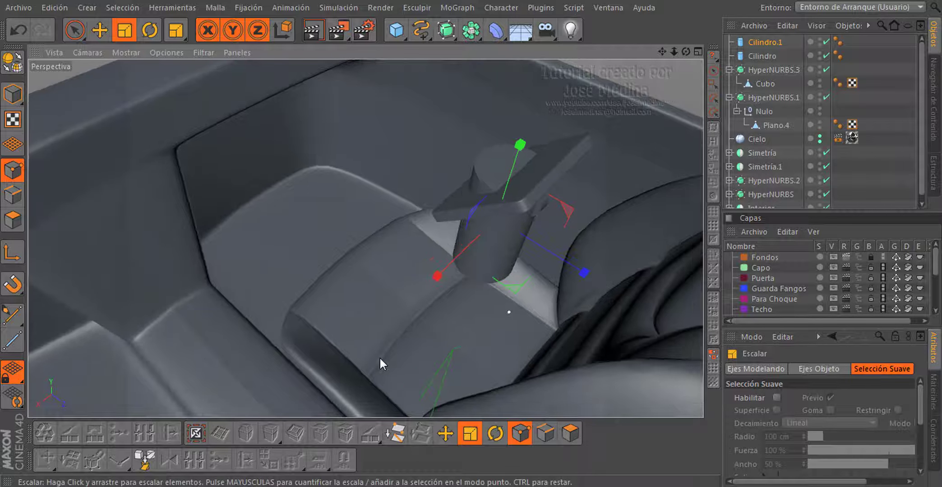
Step: Move the thin cylinder into position under the mirror plate
key(e)
mouse_move(595, 277)
mouse_down()
mouse_move(618, 285)
mouse_move(299, 172)
mouse_move(310, 115)
mouse_move(355, 117)
mouse_up()
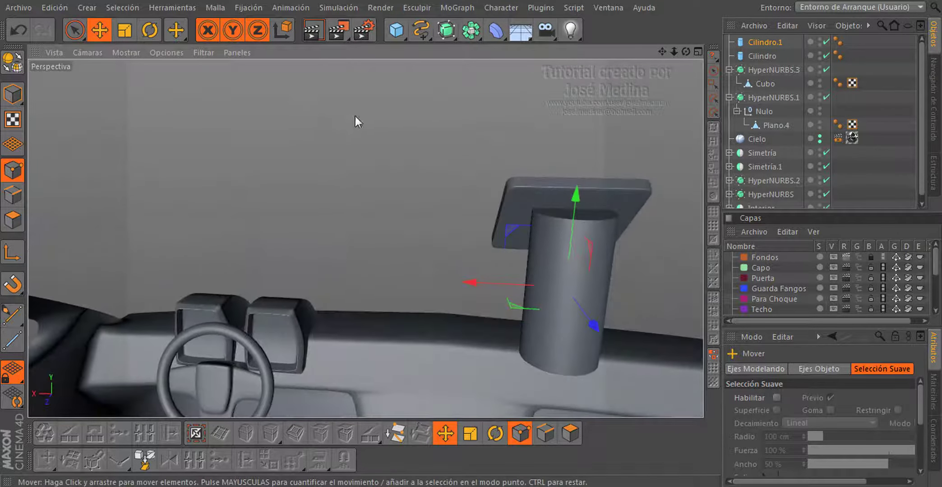
mouse_move(557, 387)
alt+mouse_down()
mouse_move(517, 315)
mouse_move(506, 340)
alt+mouse_up()
alt+right_drag(506, 340, 508, 350)
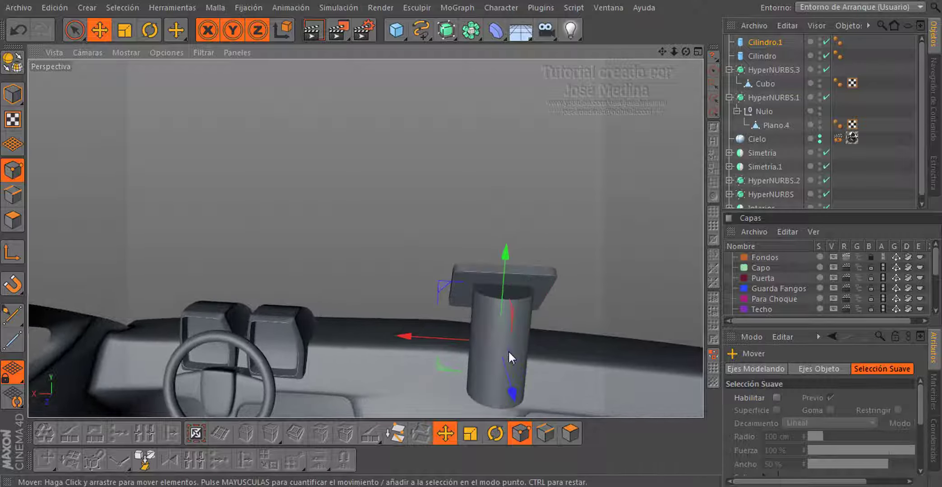
mouse_move(508, 350)
mouse_down()
mouse_move(528, 404)
mouse_move(514, 370)
mouse_move(629, 330)
mouse_move(540, 272)
mouse_move(576, 324)
mouse_up()
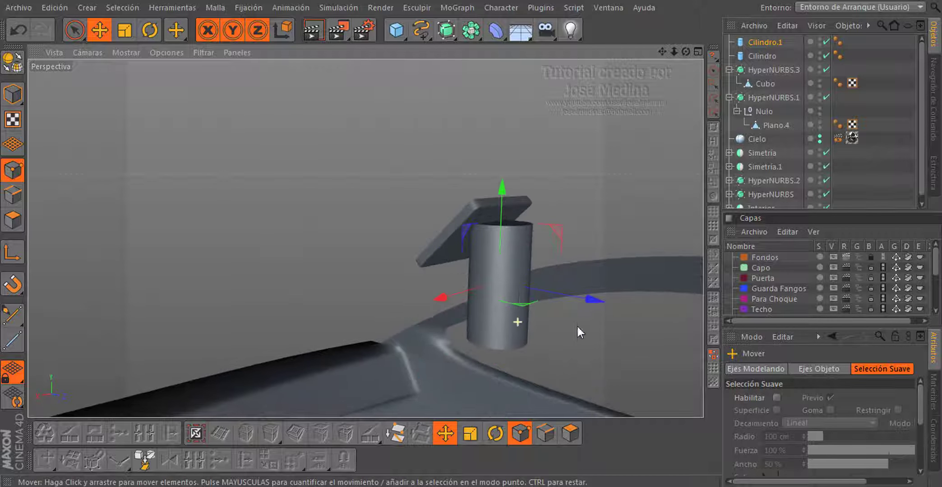
Step: Set Cilindro.1's radius to 1.95 cm, adjust its height, and slide the stem toward the pivot disc
click(766, 45)
click(873, 413)
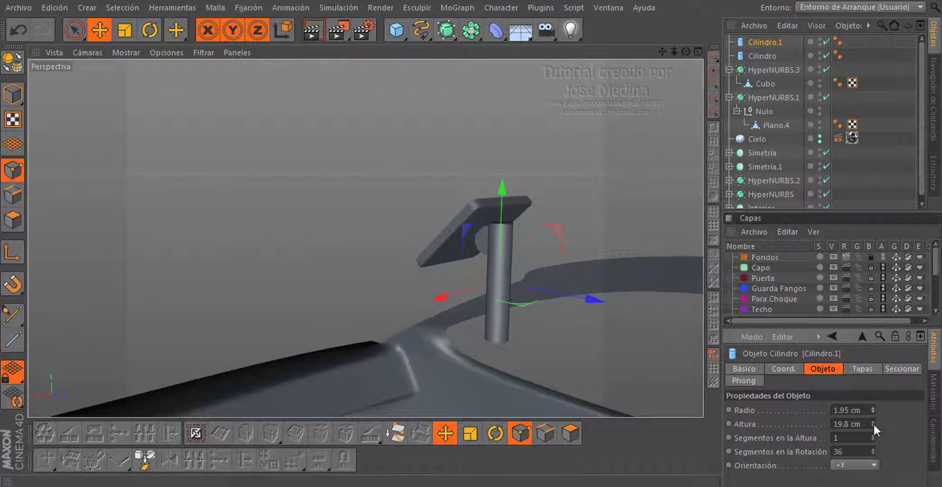
click(873, 422)
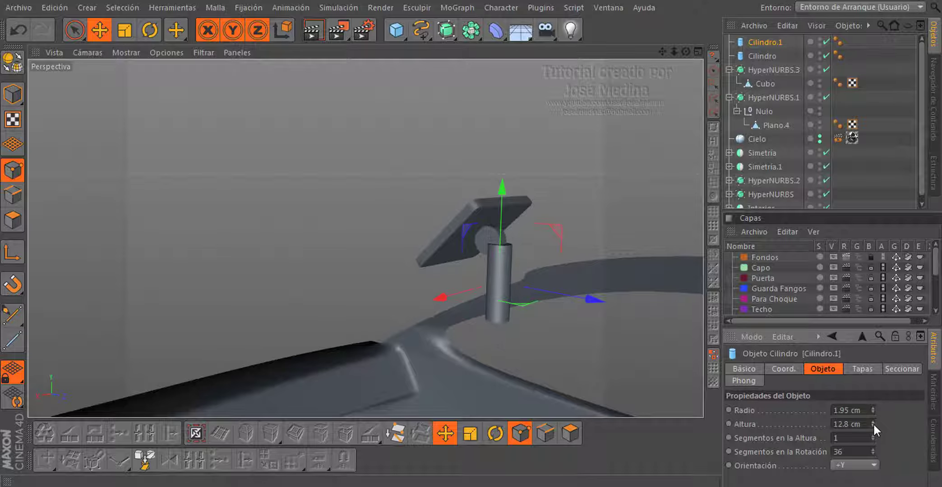
mouse_move(502, 261)
alt+mouse_down()
mouse_move(659, 242)
mouse_move(562, 239)
mouse_move(533, 258)
mouse_move(551, 247)
mouse_move(525, 185)
alt+mouse_up()
key(r)
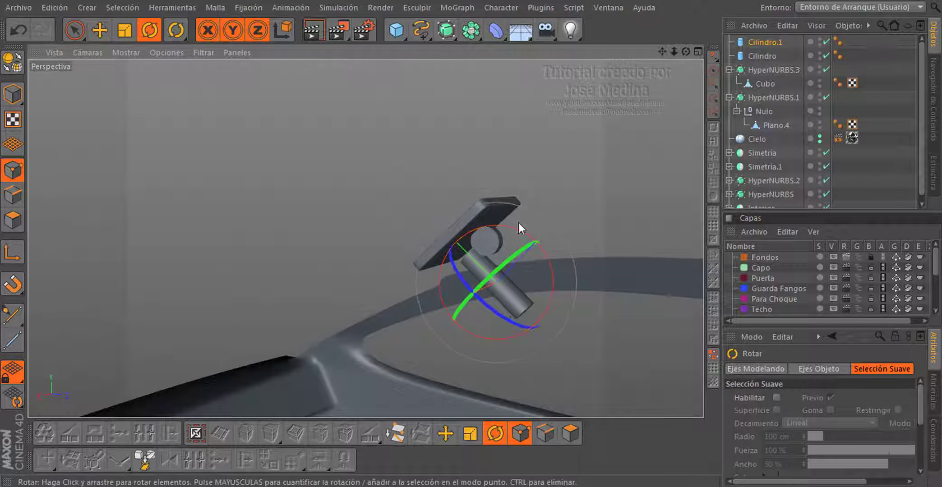
key(e)
drag(536, 242, 557, 229)
mouse_move(480, 252)
alt+mouse_down()
mouse_move(570, 254)
mouse_move(500, 257)
alt+mouse_up()
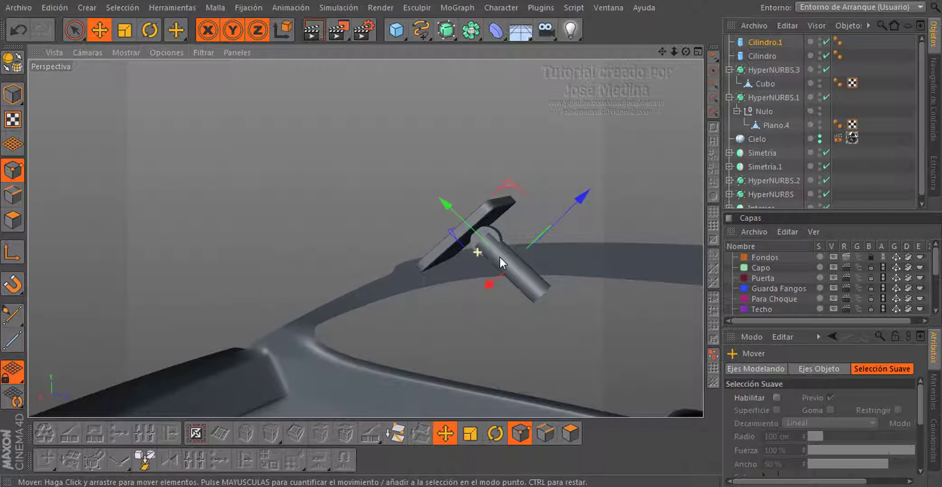
Step: Shrink the pivot disc Cilindro to about 82% and shift it slightly left along X
click(761, 54)
key(t)
mouse_move(607, 282)
mouse_down()
mouse_move(486, 282)
mouse_move(565, 250)
mouse_move(497, 256)
mouse_up()
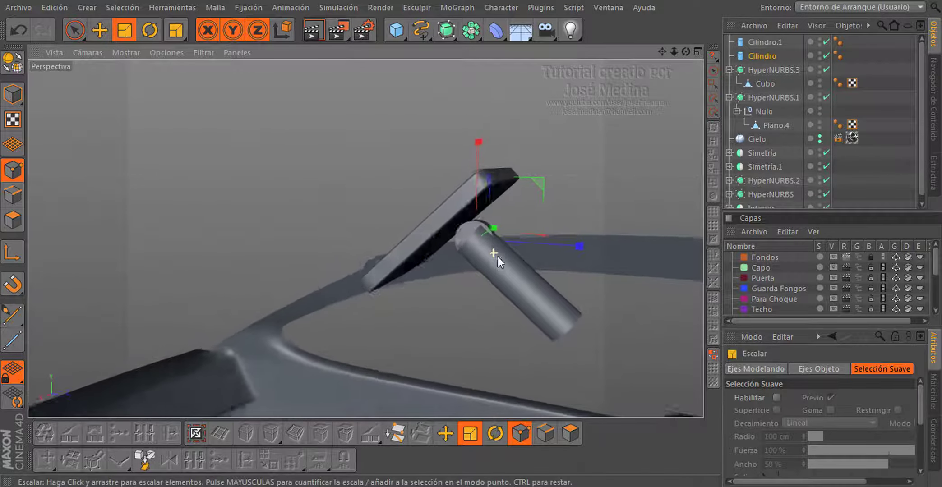
key(e)
drag(576, 248, 568, 248)
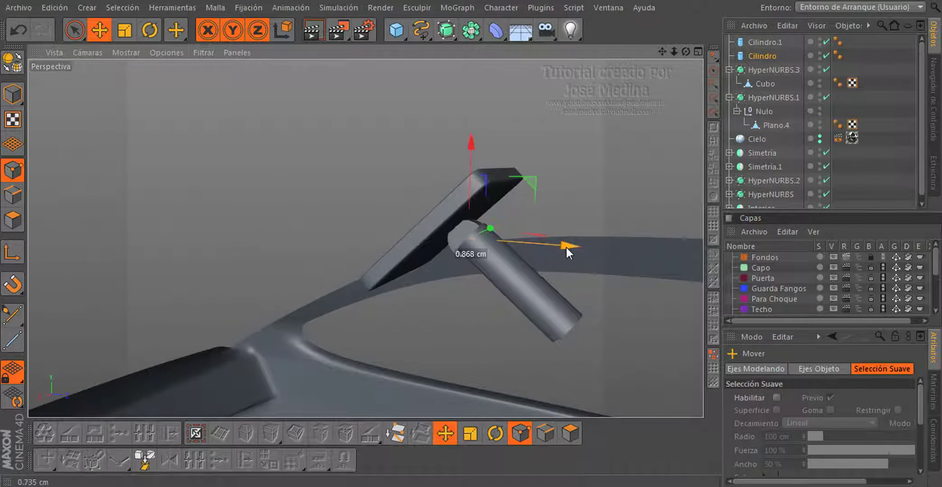
mouse_move(532, 279)
alt+mouse_down()
mouse_move(571, 267)
mouse_move(531, 282)
mouse_move(554, 271)
alt+mouse_up()
Step: Tilt Cilindro.1 about 6°, enlarge it to about 107%, and seat it against the mirror plate
click(762, 42)
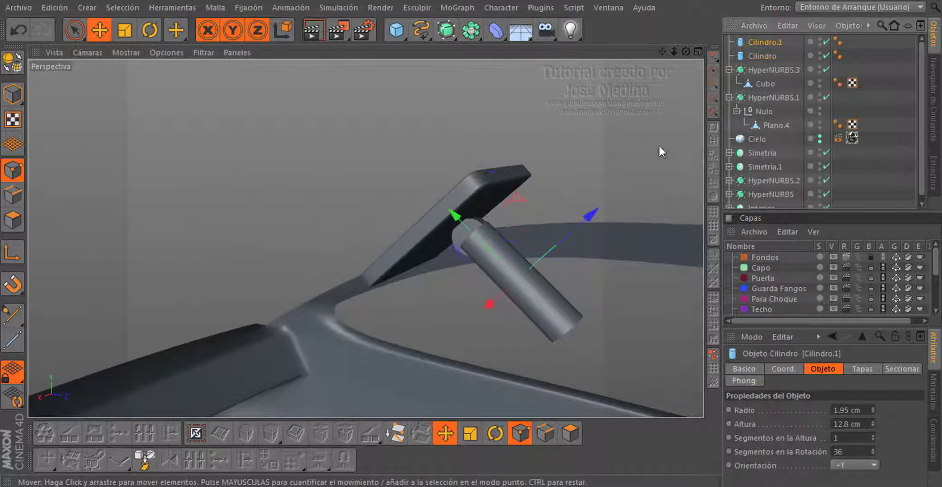
click(586, 217)
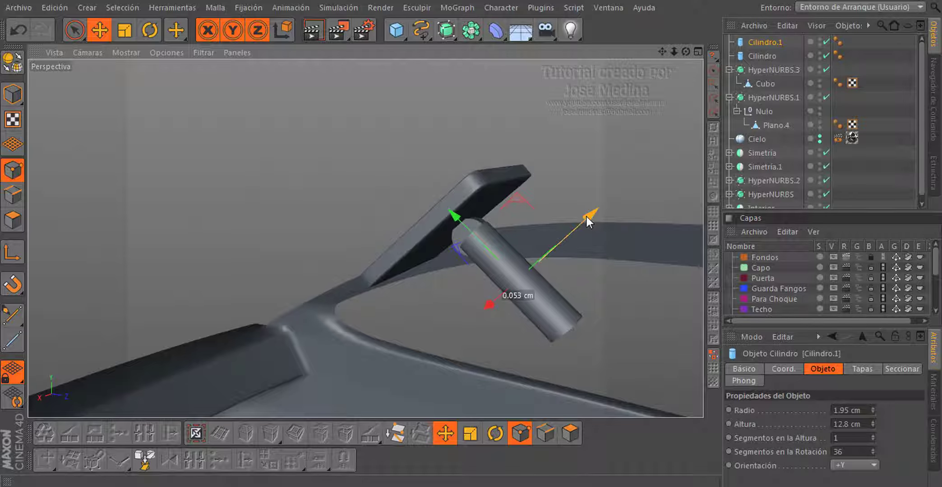
key(r)
drag(565, 249, 564, 243)
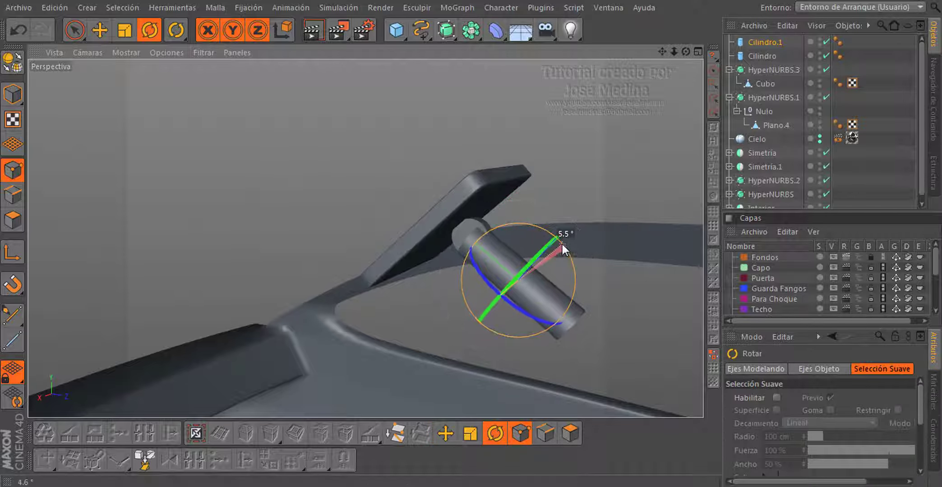
alt+drag(501, 265, 567, 265)
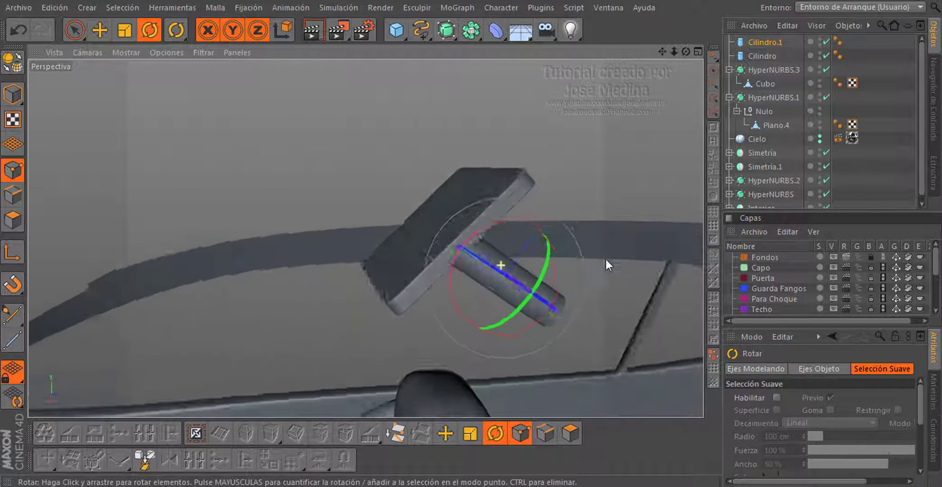
key(e)
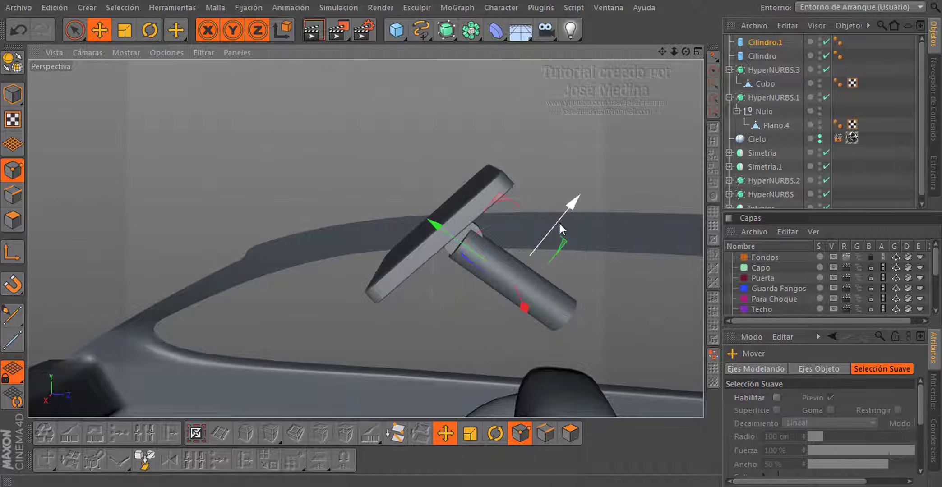
drag(563, 221, 473, 292)
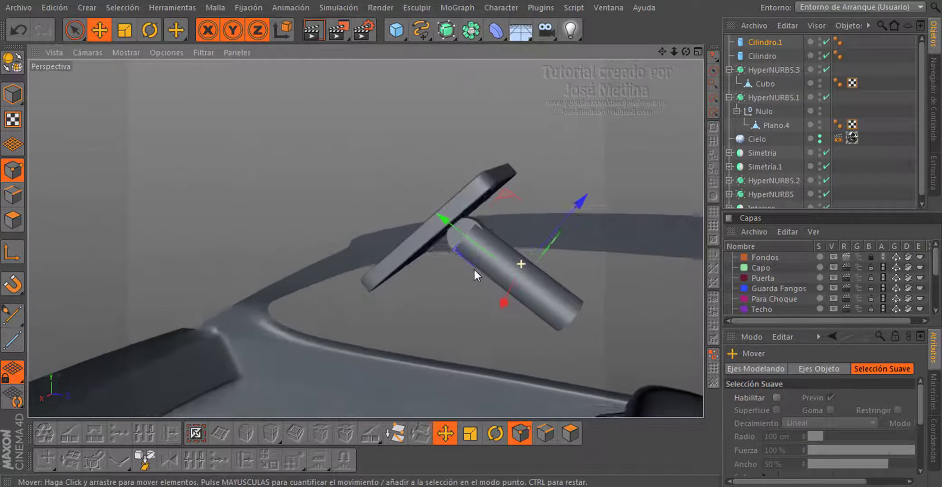
key(t)
drag(503, 334, 577, 343)
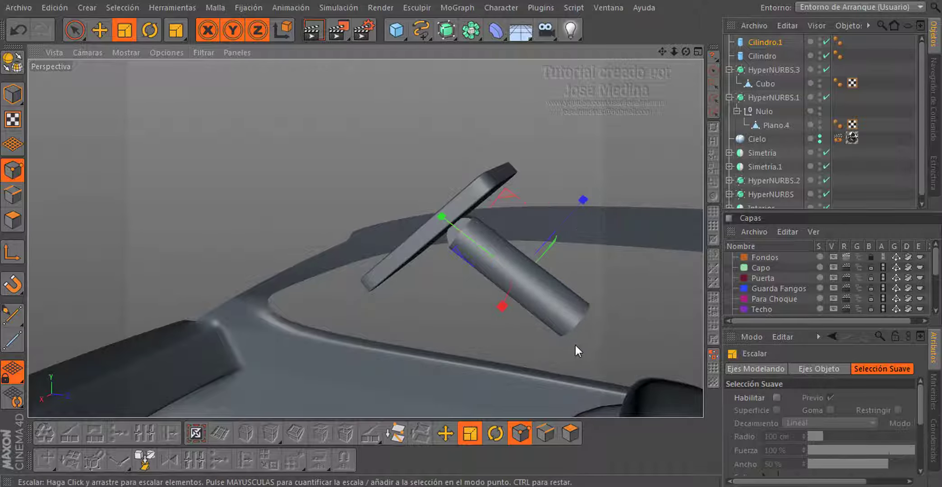
key(e)
mouse_move(470, 248)
mouse_down()
mouse_move(471, 238)
mouse_move(610, 262)
mouse_move(559, 198)
mouse_move(484, 278)
mouse_move(419, 304)
mouse_move(479, 301)
mouse_move(415, 243)
mouse_move(450, 198)
mouse_move(421, 184)
mouse_move(431, 260)
mouse_move(423, 210)
mouse_up()
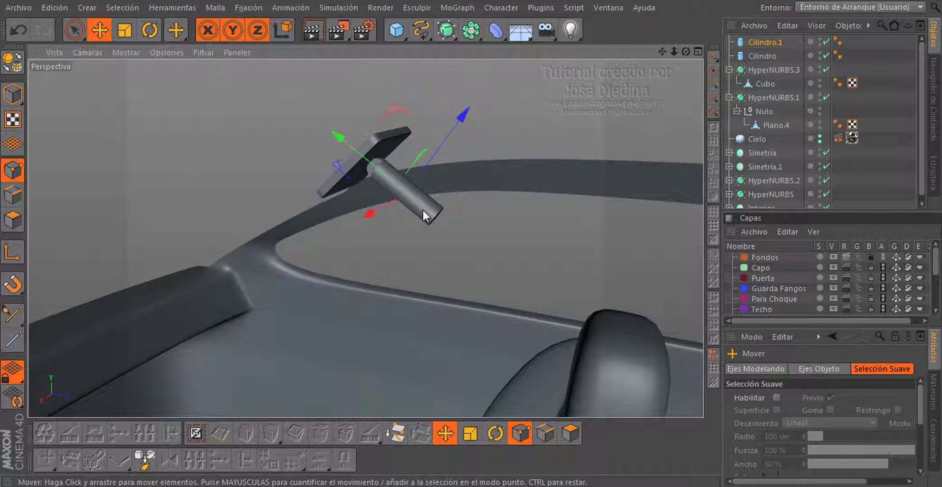
key(F4)
Step: Add a plane raised above the car and set its orientation to +Z to face front
scroll(421, 211, down, 3)
scroll(421, 138, up, 2)
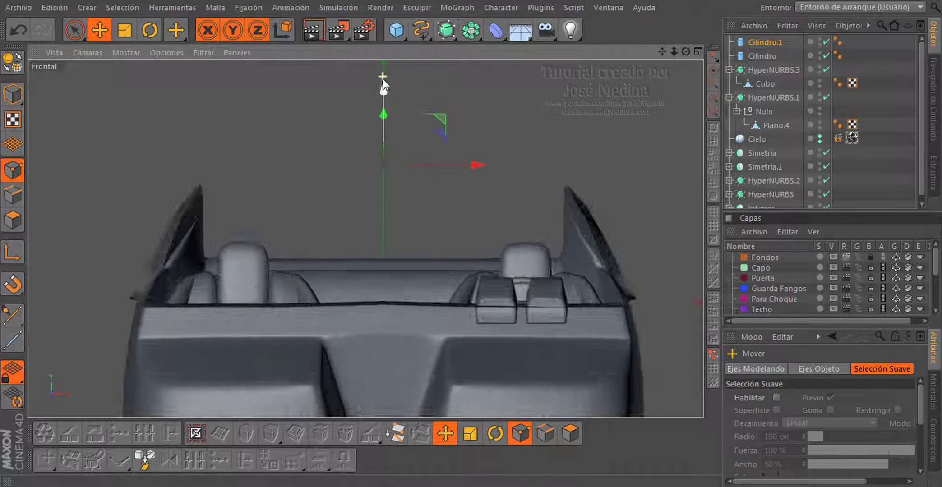
scroll(382, 79, up, 3)
scroll(381, 212, up, 3)
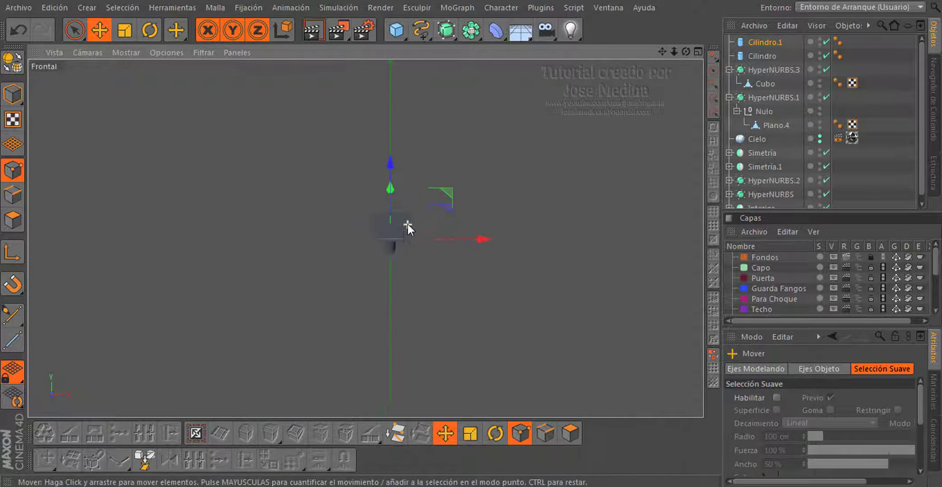
click(399, 28)
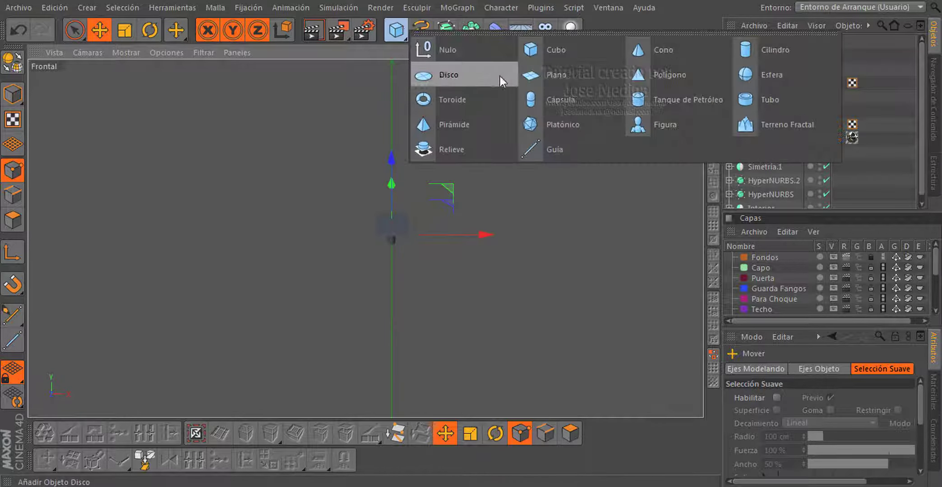
click(539, 76)
scroll(452, 150, down, 3)
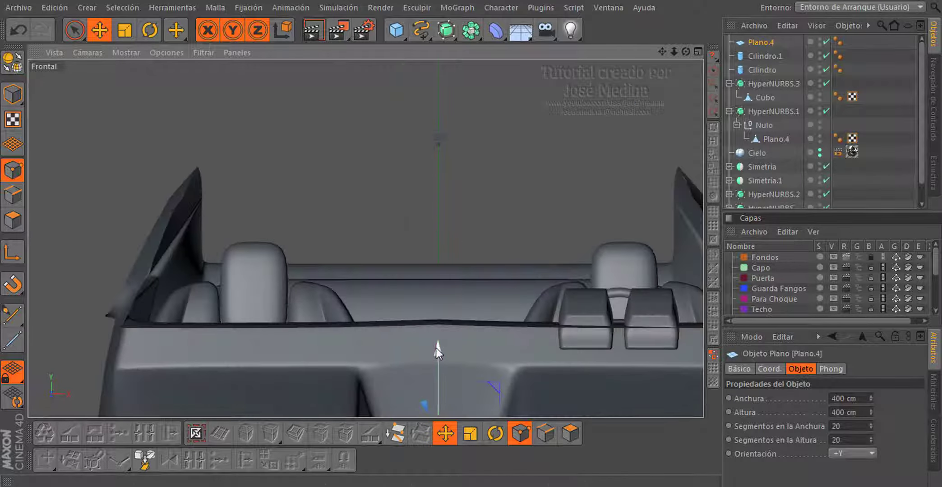
drag(435, 348, 475, 104)
scroll(473, 151, up, 2)
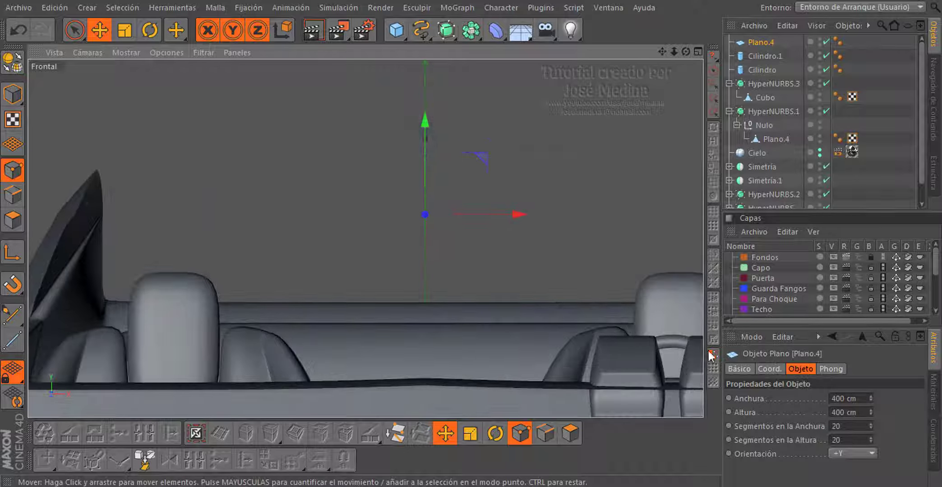
click(850, 451)
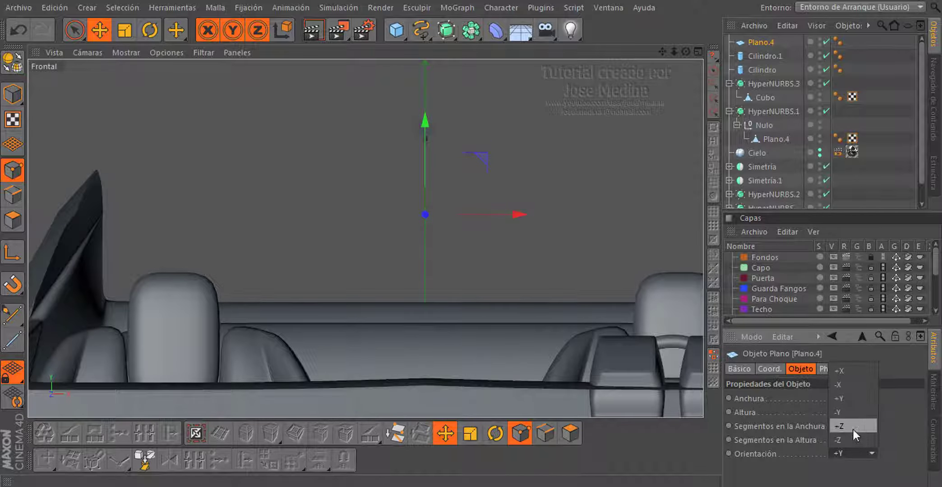
click(852, 430)
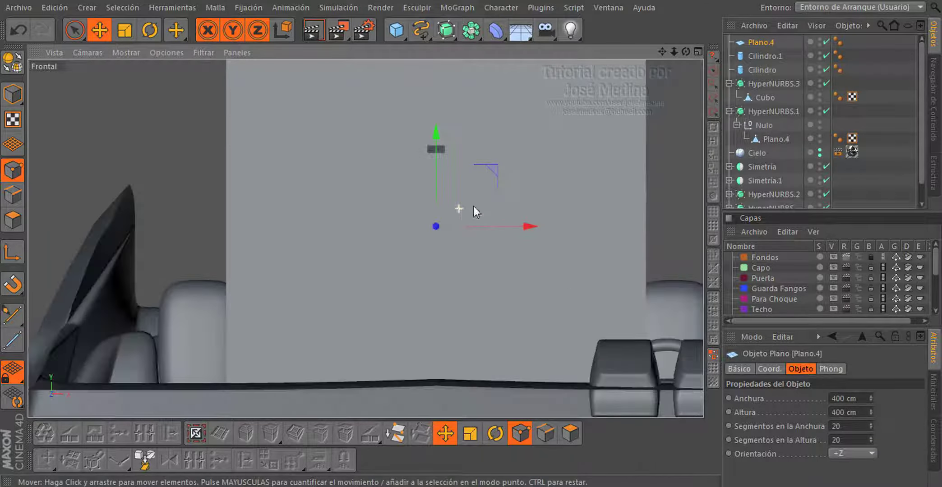
Step: Scale the plane to a 17.864 cm square with 1×1 segments and make it editable
key(t)
drag(601, 191, 98, 187)
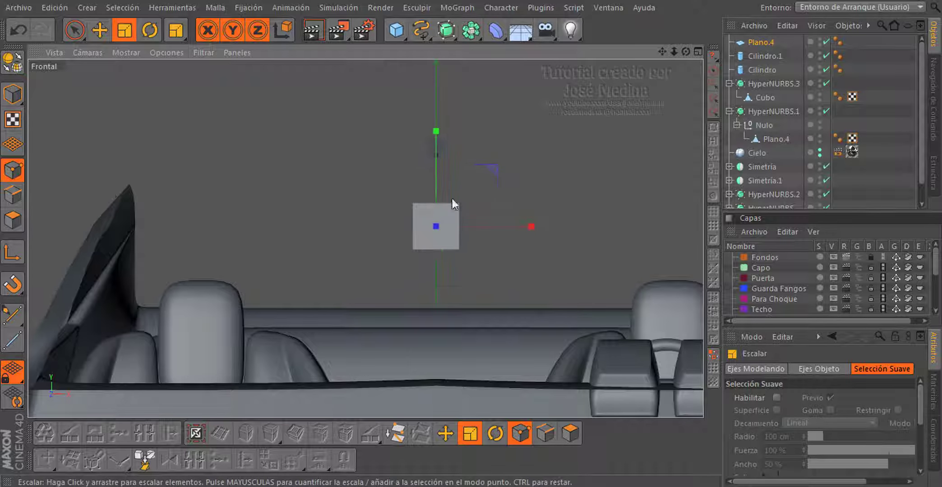
scroll(451, 204, up, 2)
scroll(449, 217, up, 1)
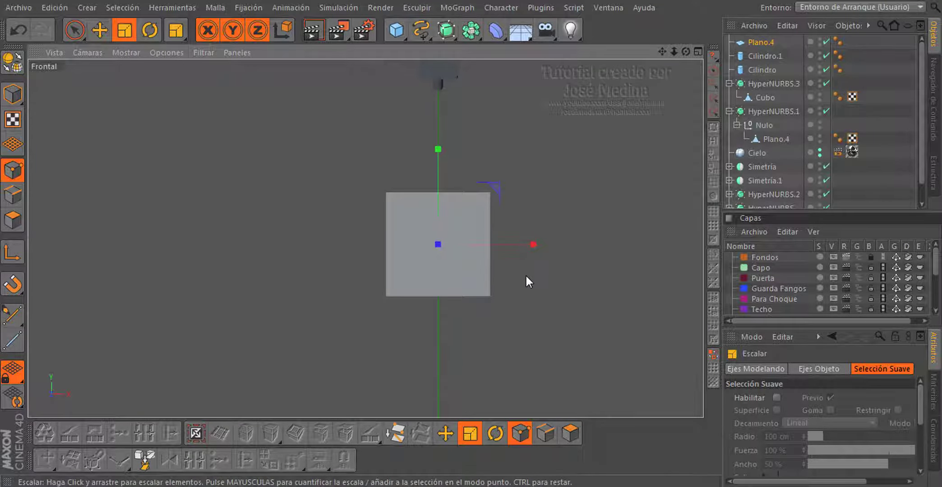
drag(532, 274, 125, 276)
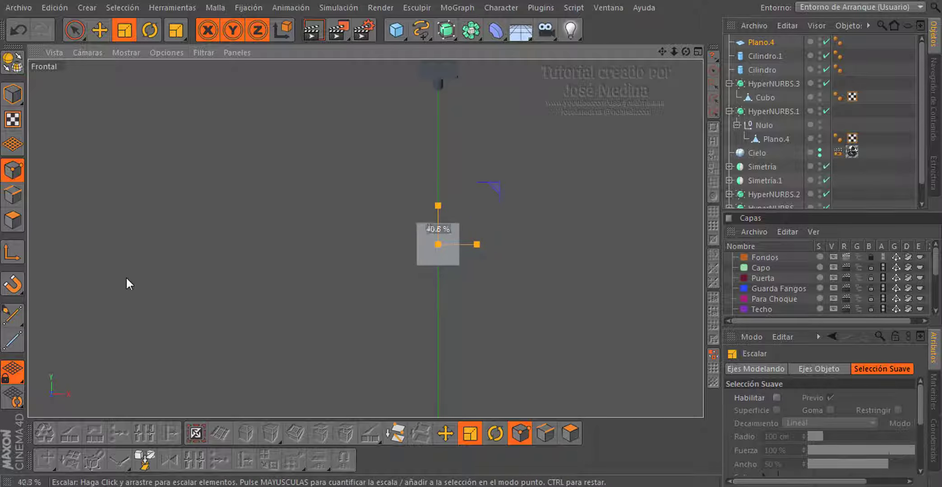
scroll(395, 229, up, 1)
click(761, 42)
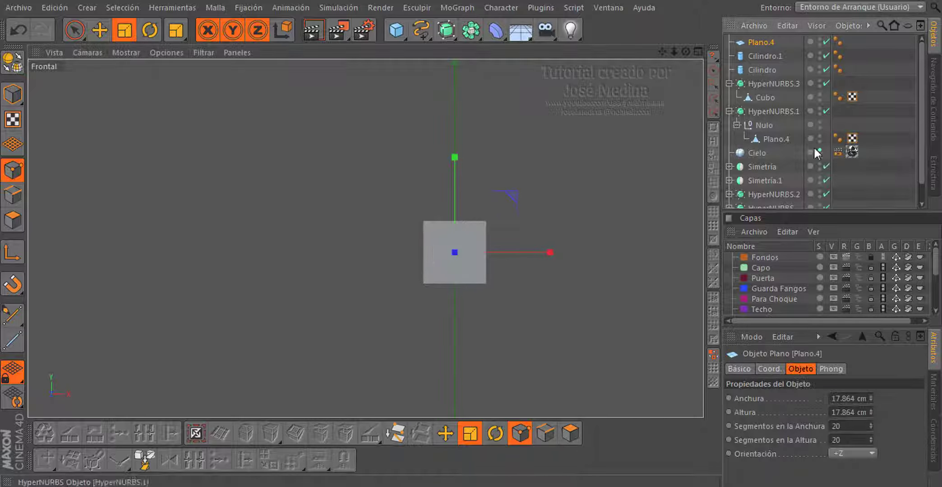
click(865, 427)
text(1)
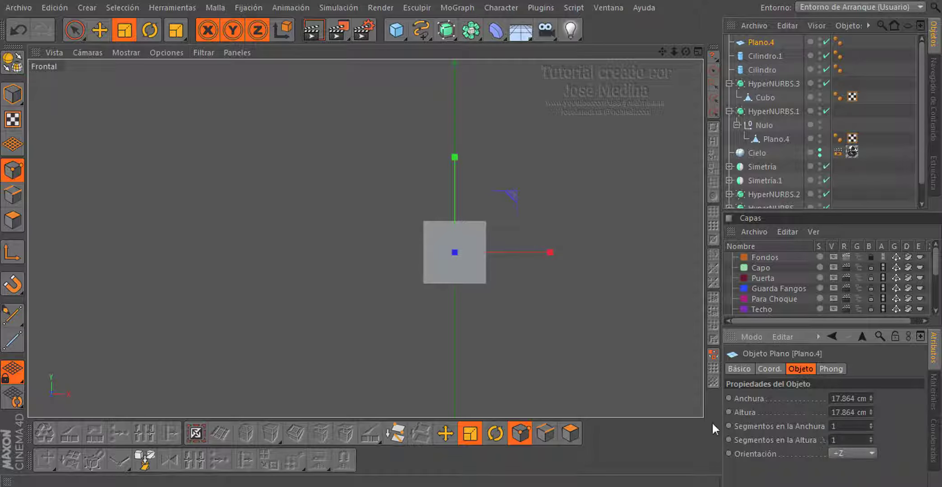
click(12, 62)
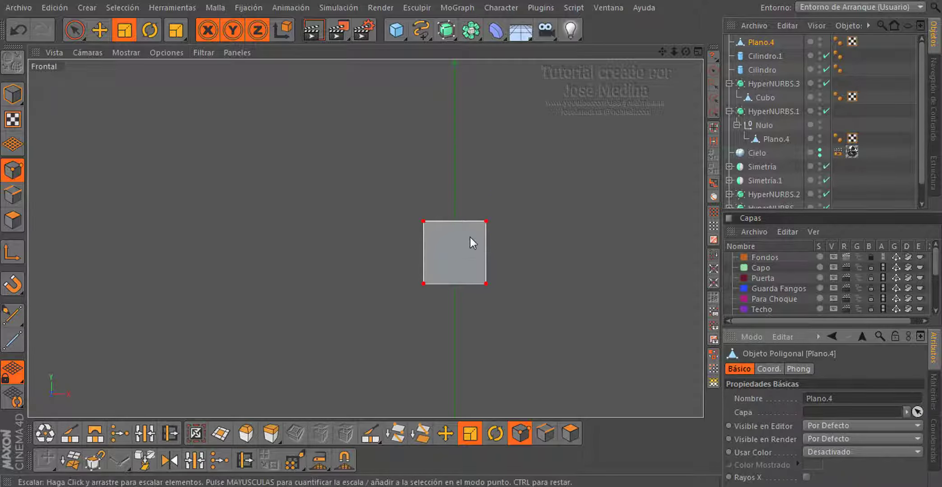
Step: Box-select the square plane's four points and move them up toward the mirror mount
scroll(467, 246, down, 2)
key(e)
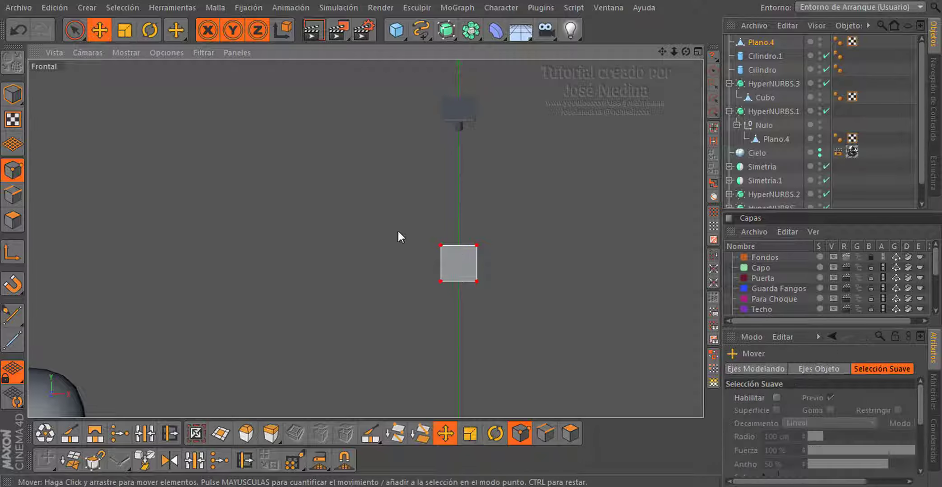
key(0)
drag(393, 219, 499, 296)
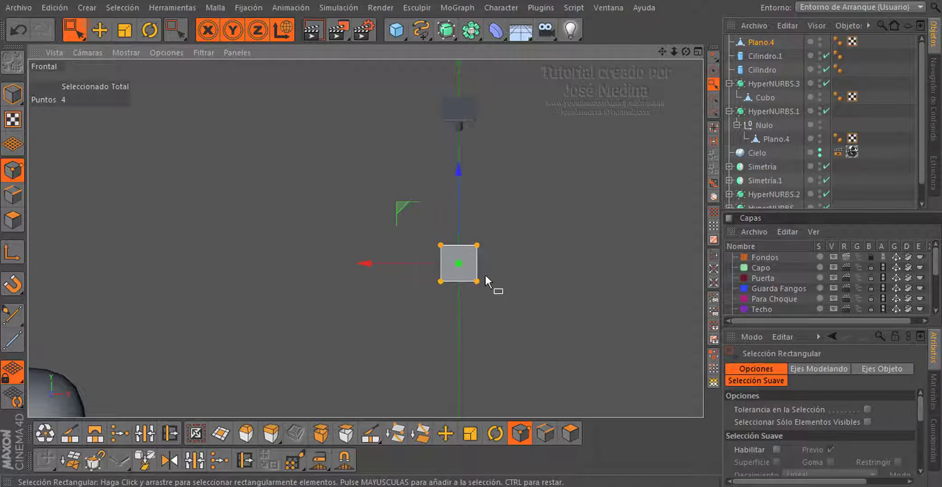
drag(456, 177, 477, 67)
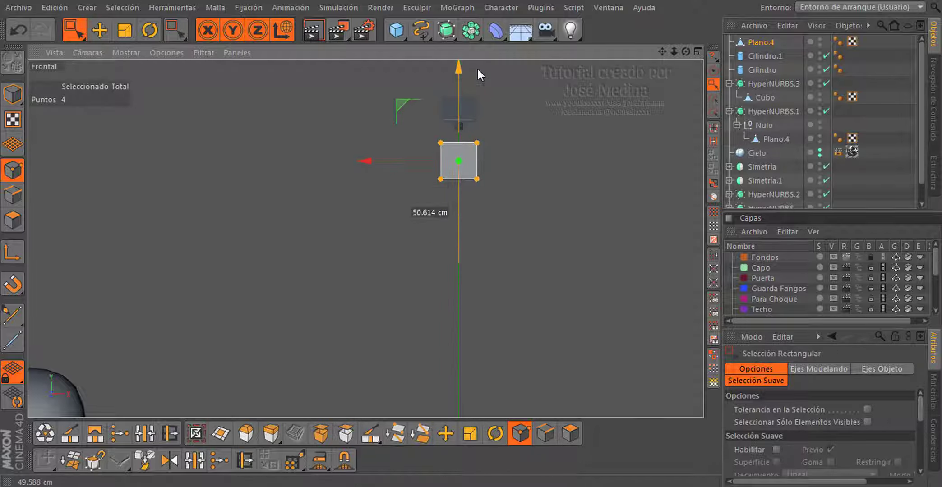
Step: Scale the points to about 317% on X and adjust the height into a flat rectangle
scroll(464, 173, up, 2)
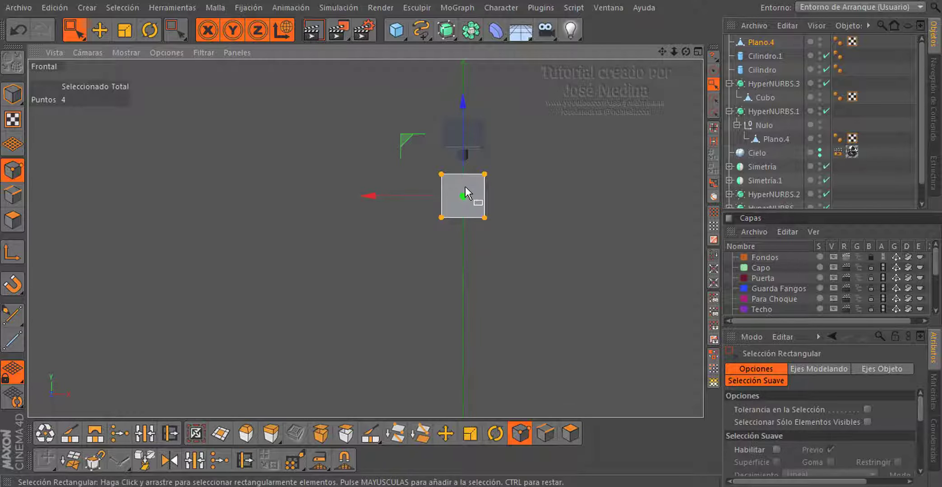
scroll(464, 186, up, 1)
key(t)
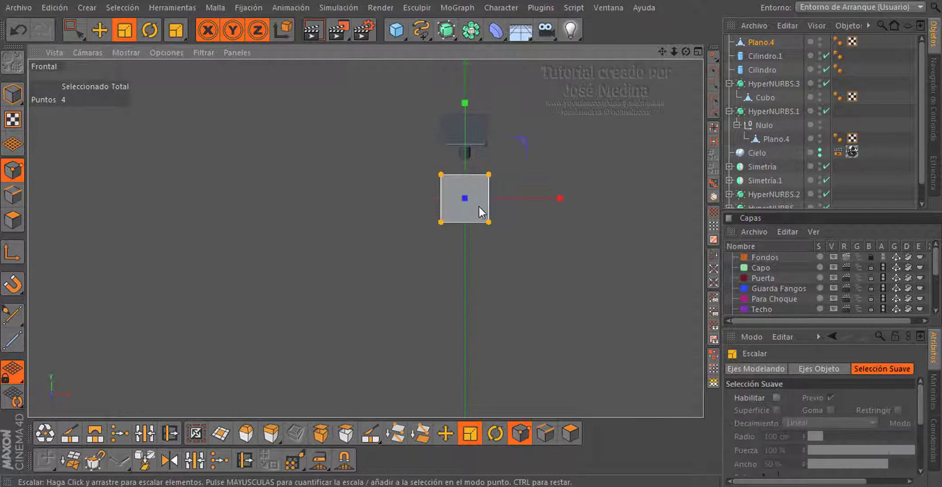
drag(558, 199, 684, 198)
drag(465, 102, 471, 107)
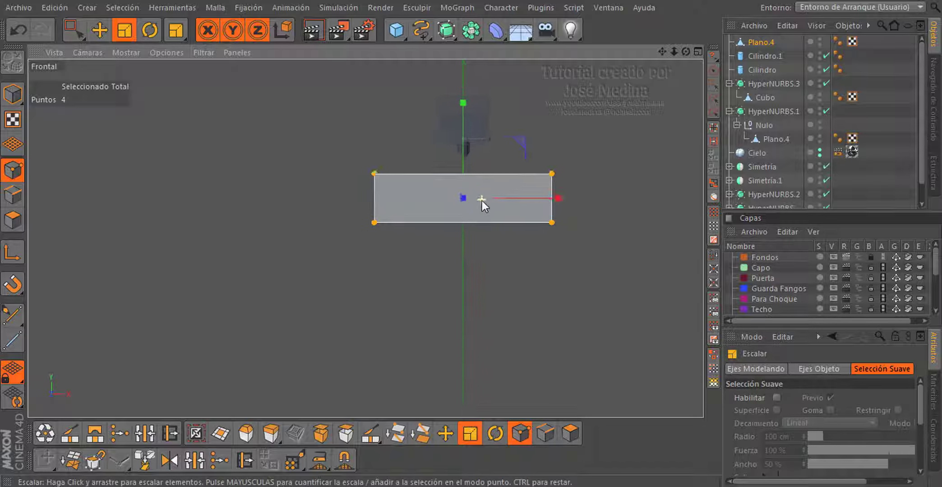
drag(481, 200, 472, 202)
click(219, 7)
mouse_move(236, 42)
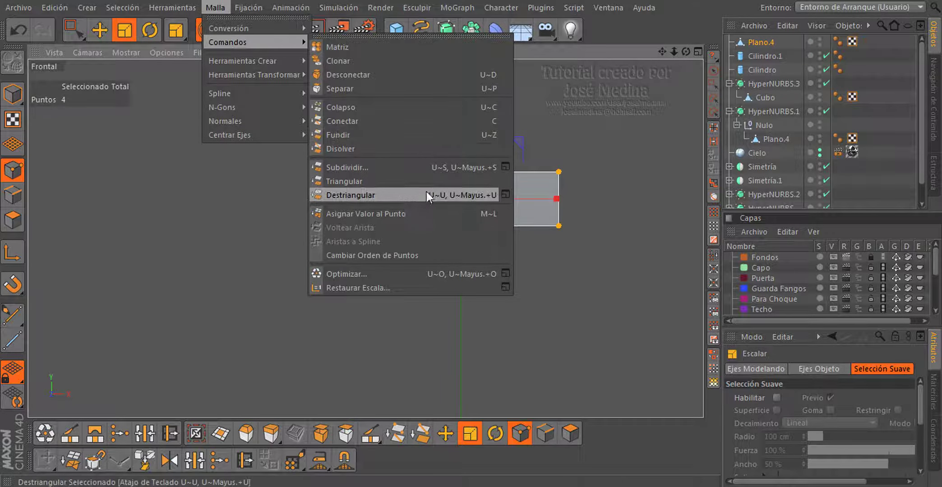
Step: Subdivide the Plano.4 rectangle into four faces
click(506, 166)
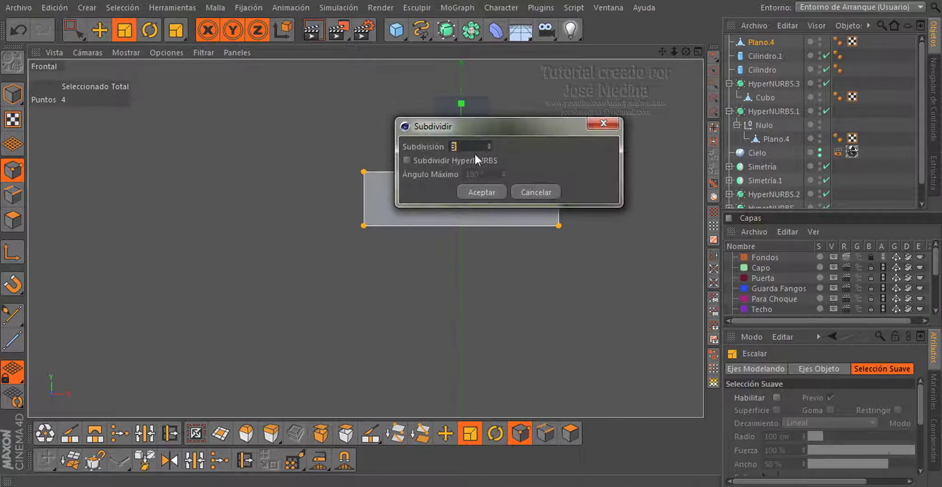
click(479, 191)
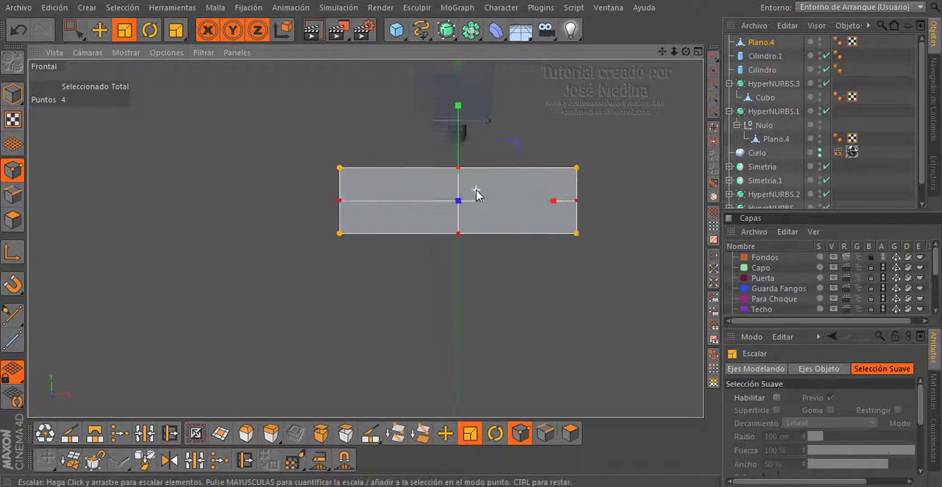
scroll(476, 190, up, 2)
scroll(471, 245, down, 2)
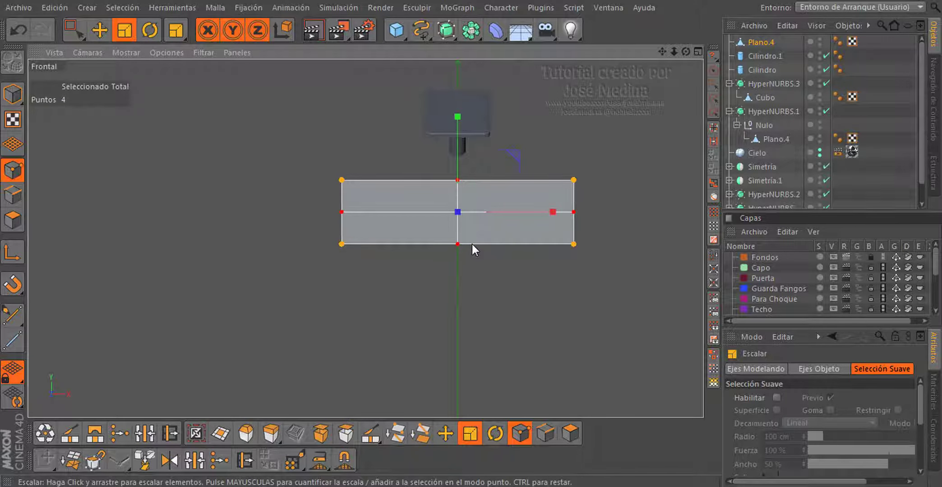
Step: Scale the middle column of points to about 139% on Y, checking it in perspective
key(0)
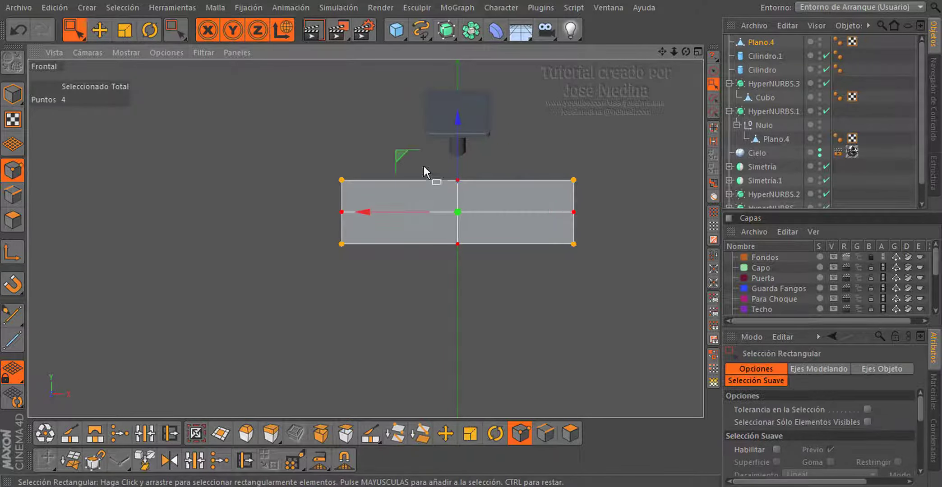
drag(424, 164, 469, 273)
key(t)
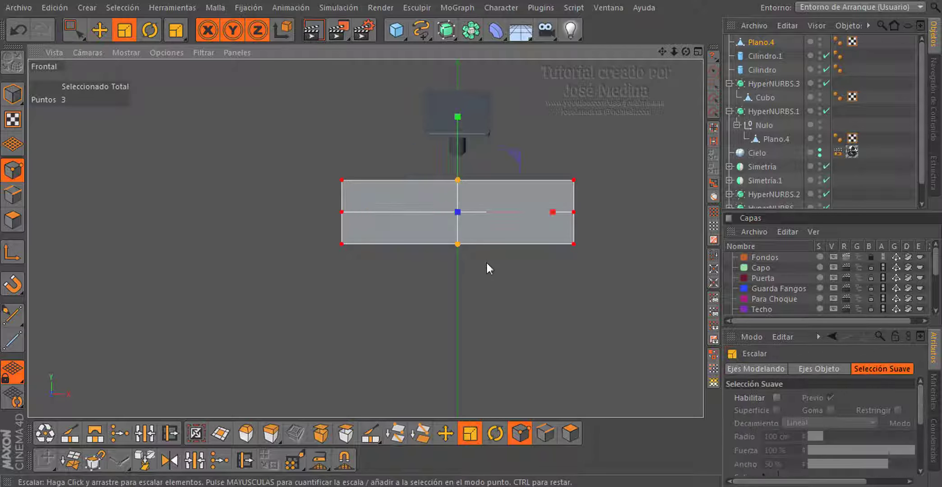
mouse_move(458, 116)
mouse_down()
mouse_move(467, 78)
mouse_move(470, 94)
mouse_up()
key(F1)
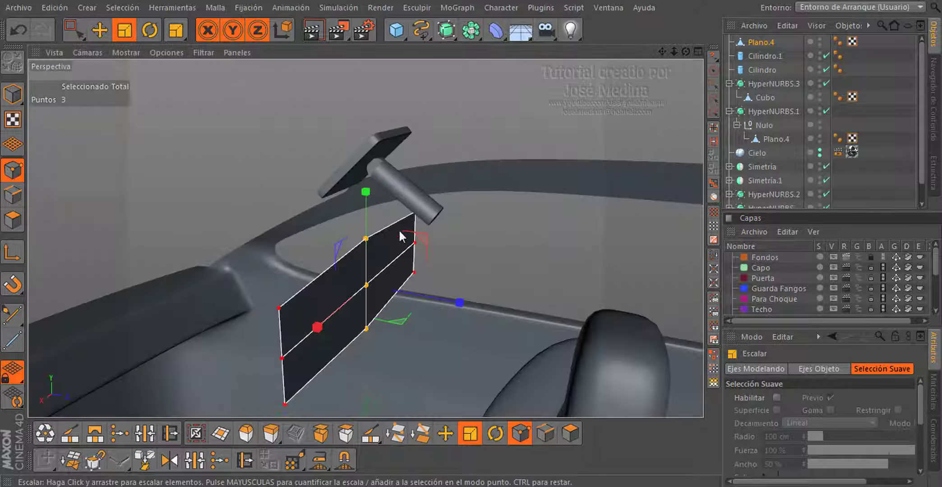
mouse_move(376, 272)
alt+mouse_down()
mouse_move(474, 248)
mouse_move(340, 266)
alt+mouse_up()
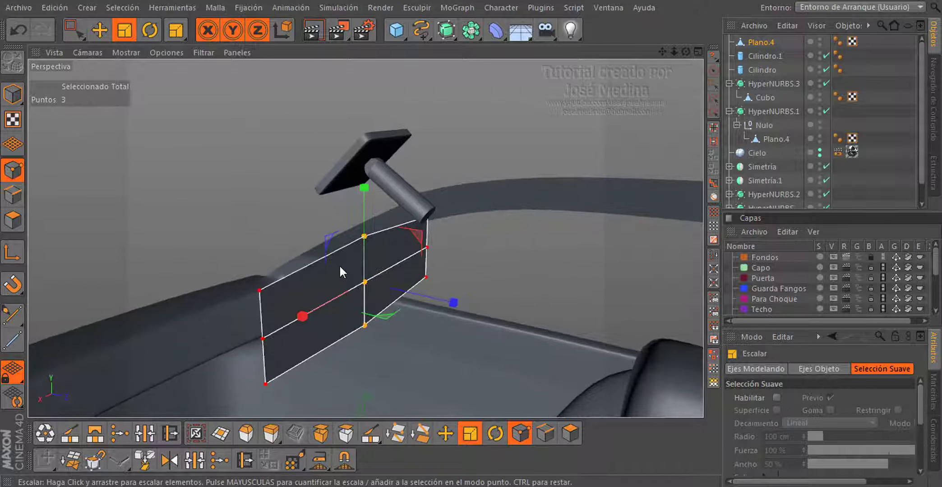
key(F4)
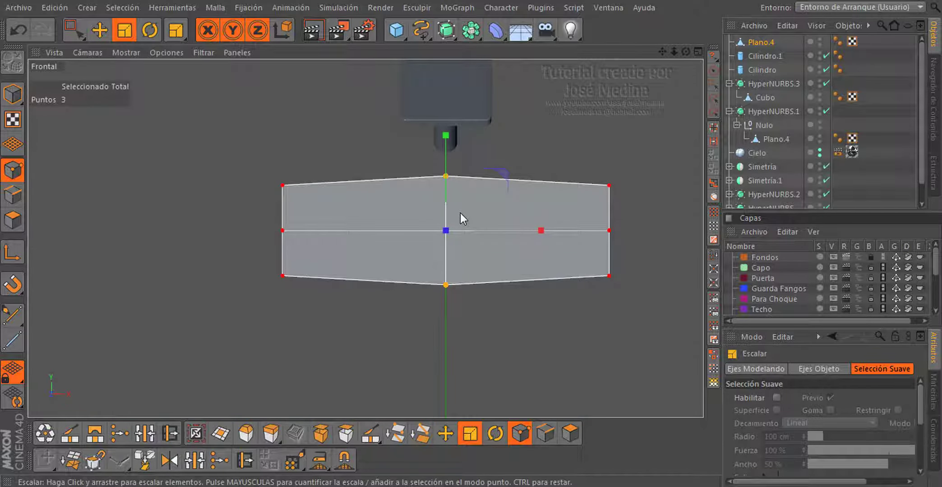
key(ctrl+a)
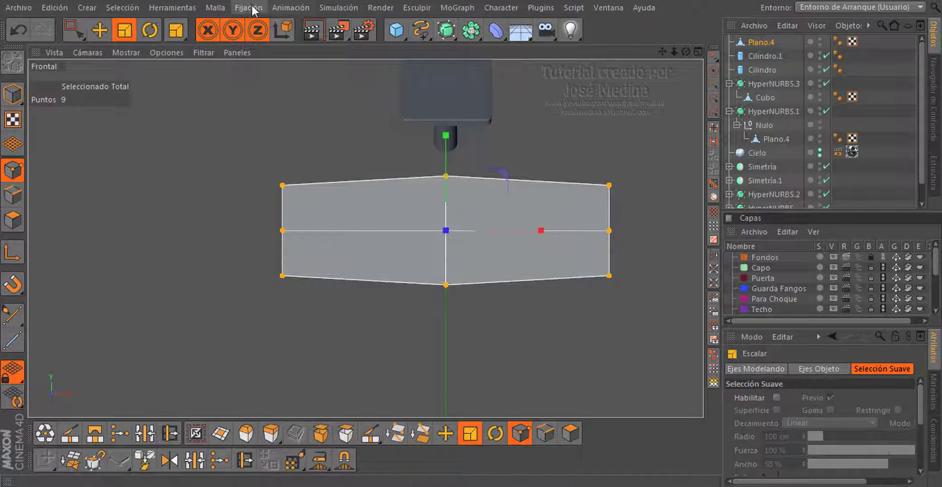
Step: Subdivide the mirror plane again with Subdividir for a finer grid
click(215, 8)
mouse_move(243, 42)
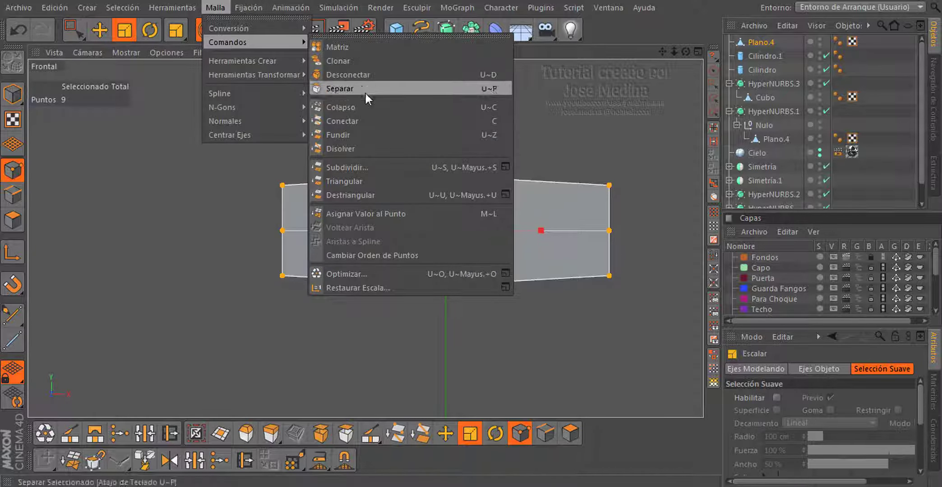
click(417, 168)
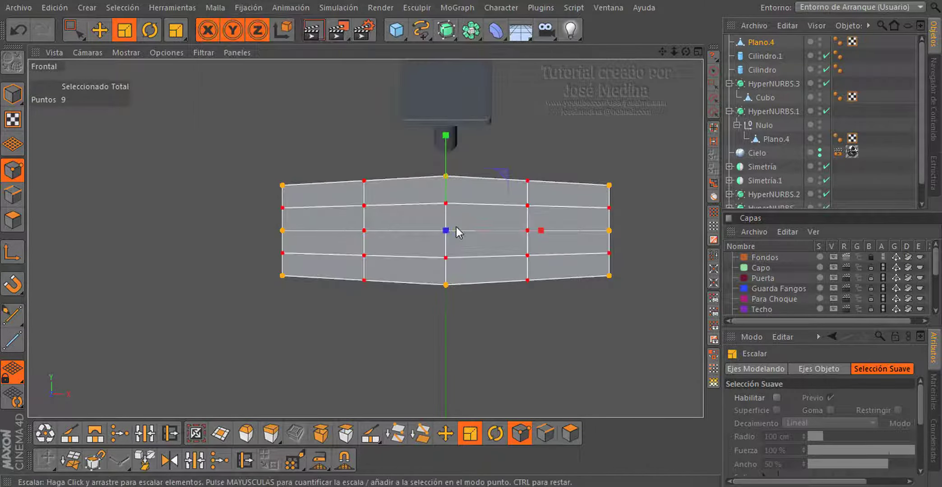
scroll(456, 227, up, 1)
scroll(457, 228, down, 1)
scroll(458, 228, down, 1)
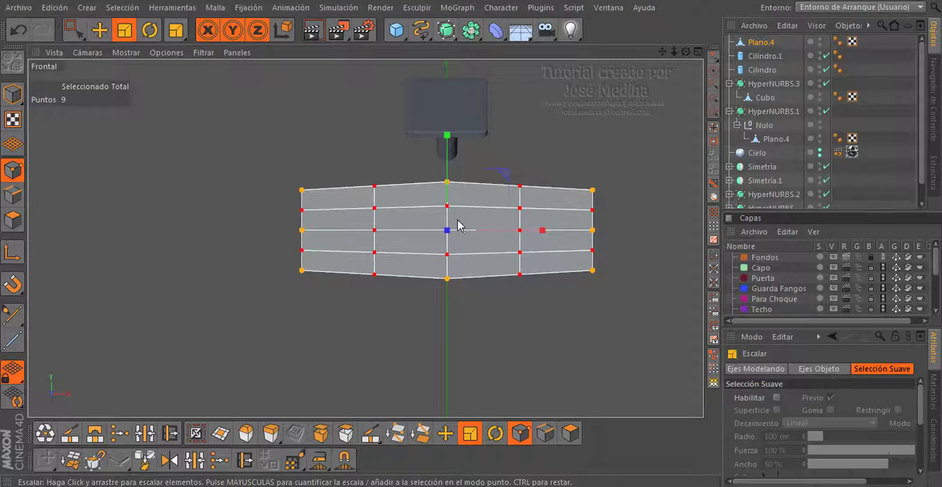
Step: Select both inner point columns and scale them outward to about 150% on X
key(0)
drag(330, 153, 398, 322)
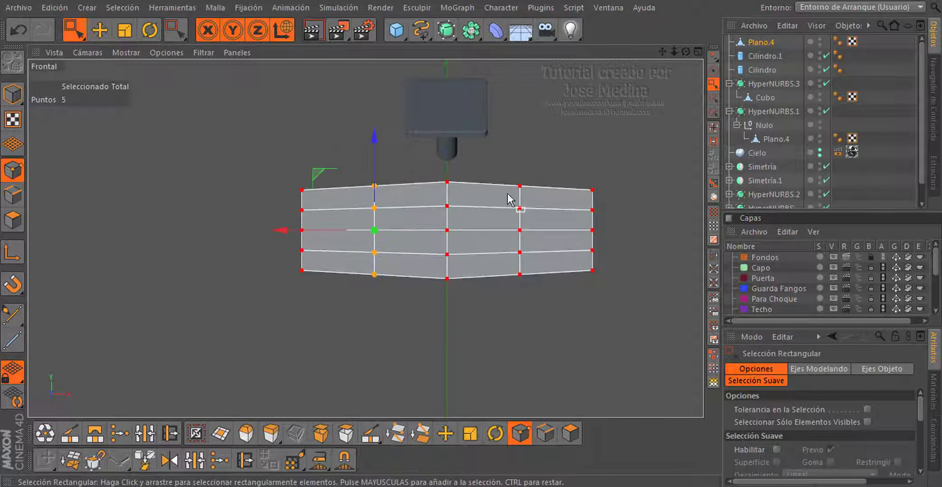
shift+drag(504, 173, 547, 294)
key(t)
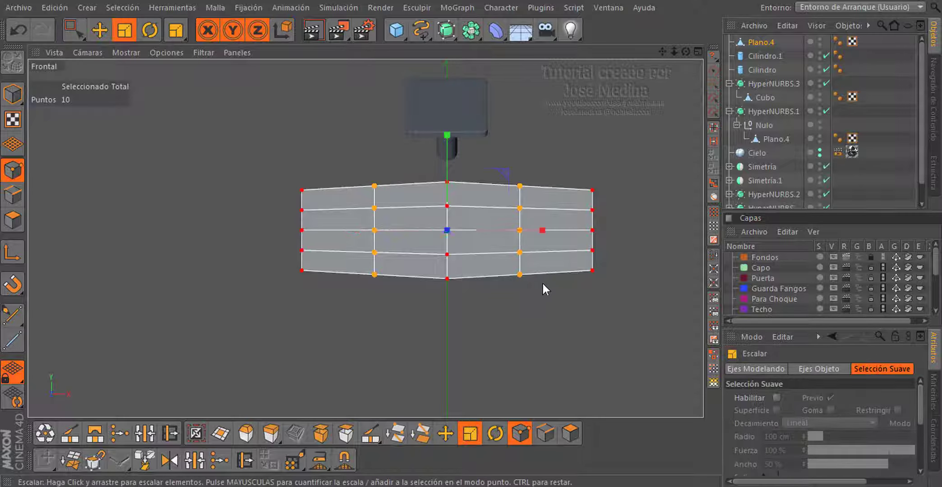
drag(543, 232, 588, 230)
scroll(487, 235, down, 2)
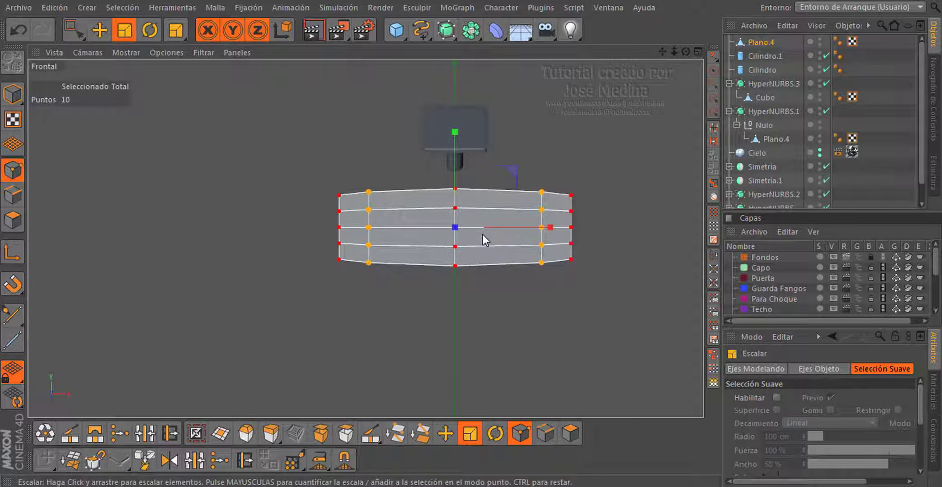
scroll(481, 234, up, 1)
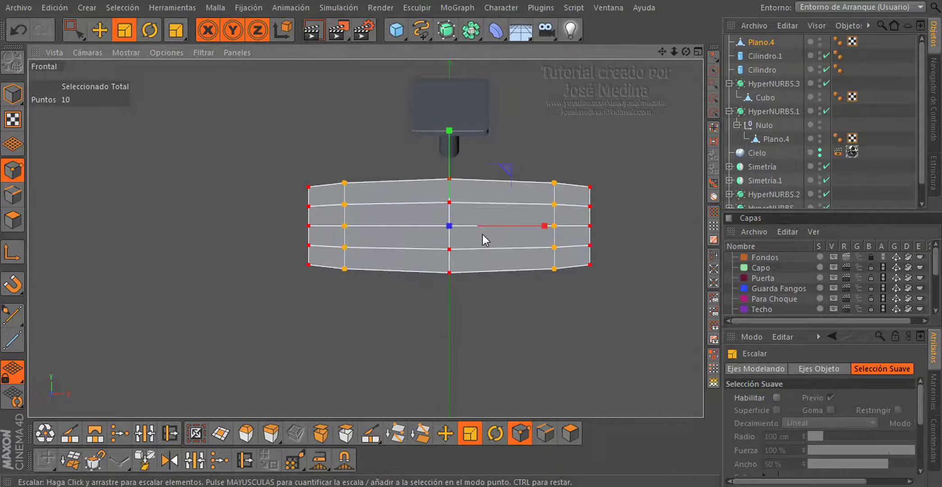
Step: Put Plano.4 under a new HyperNURBS and scale all its points to about 86% on Y
alt+click(446, 32)
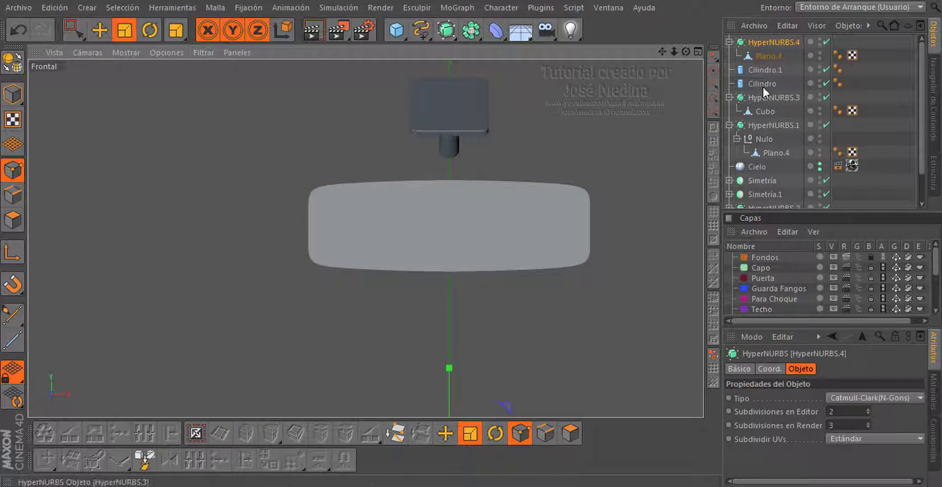
click(769, 56)
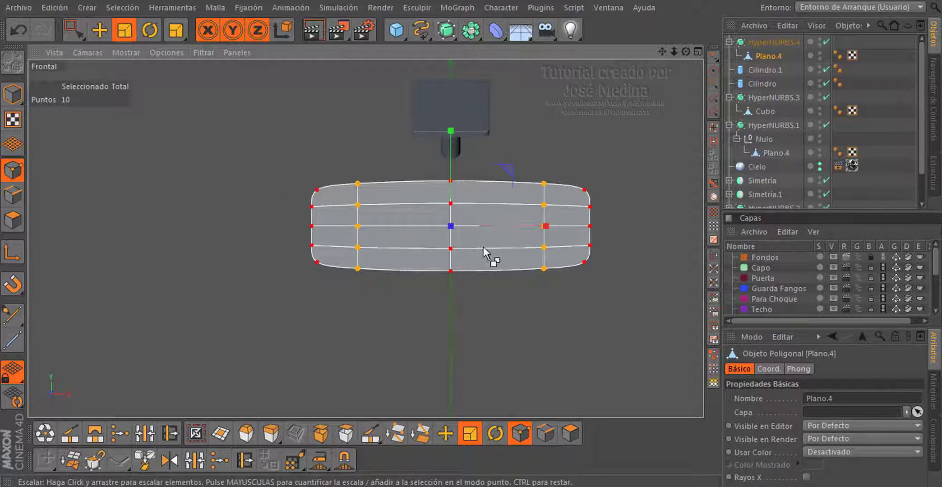
key(ctrl+a)
drag(452, 131, 455, 141)
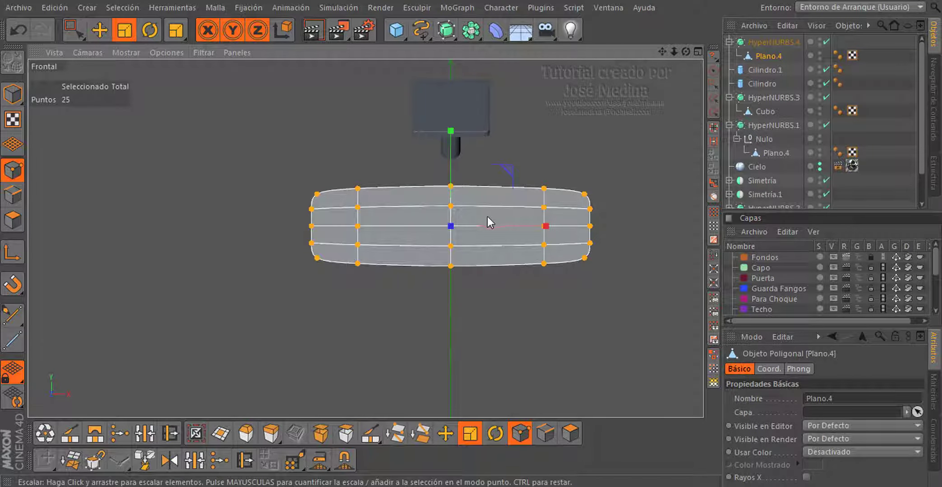
key(F1)
mouse_move(448, 235)
alt+mouse_down()
mouse_move(374, 274)
mouse_move(701, 232)
mouse_move(227, 284)
alt+mouse_up()
scroll(317, 291, up, 2)
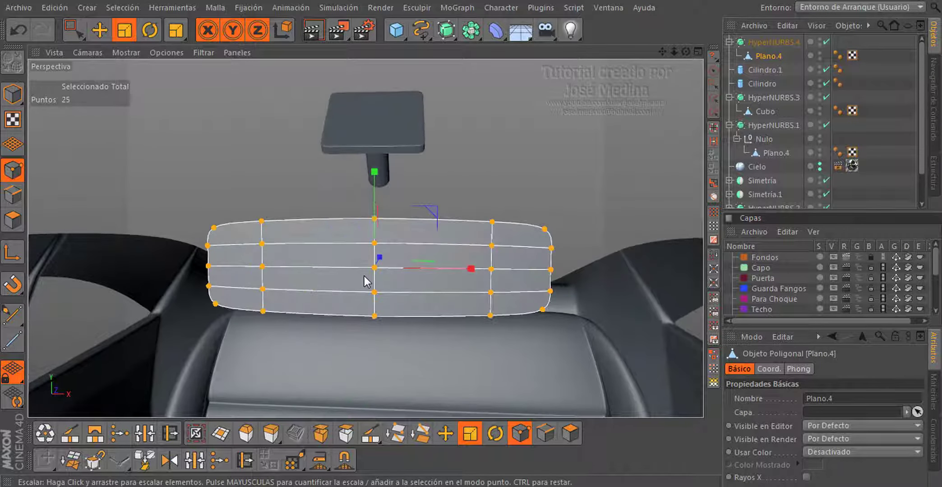
Step: Push the four central mirror polygons about 2 cm on X, then select all 16 polygons
key(9)
key(Return)
key(Return)
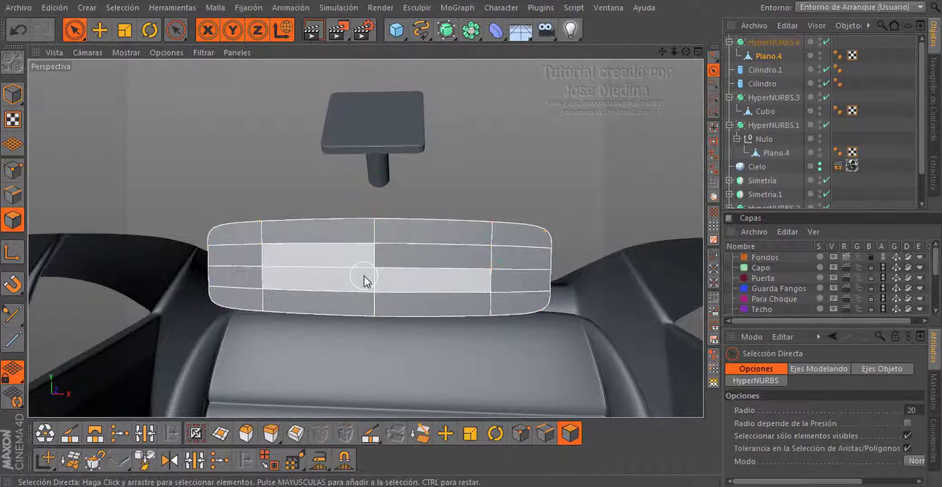
click(369, 274)
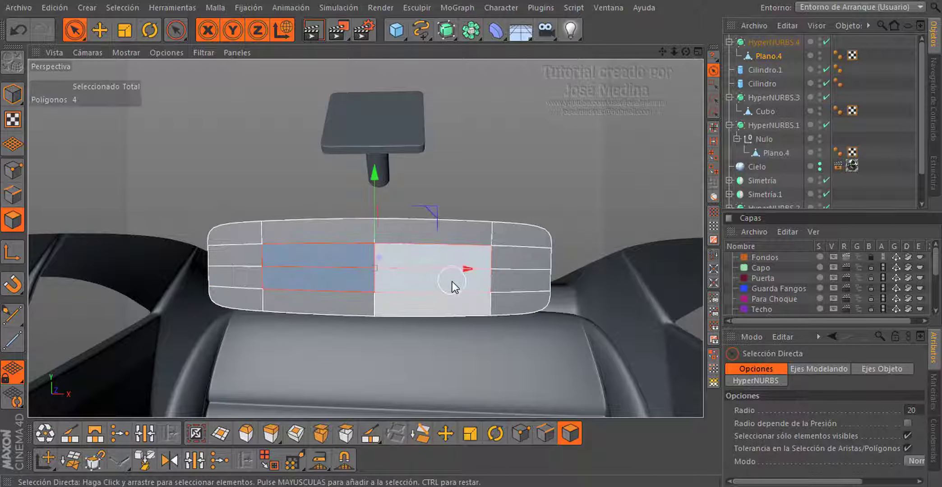
shift+click(452, 282)
alt+drag(439, 286, 149, 309)
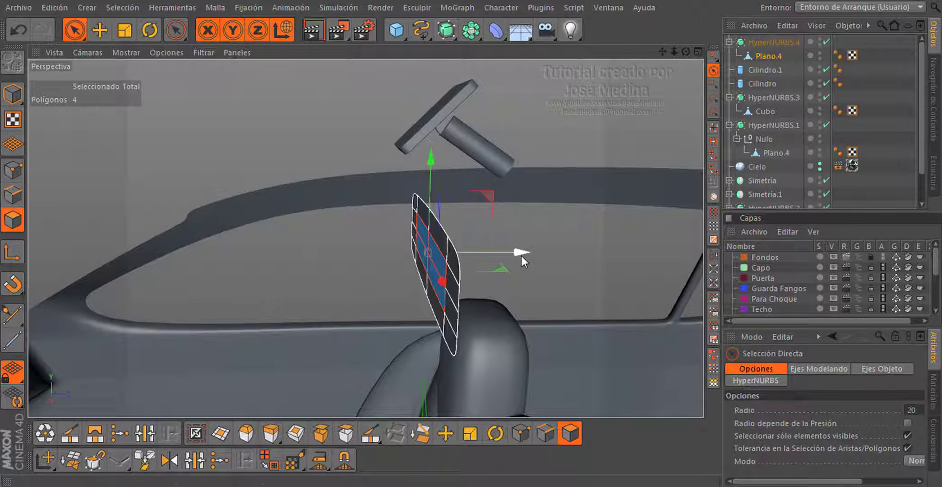
mouse_move(521, 256)
mouse_down()
mouse_move(440, 218)
mouse_move(578, 226)
mouse_move(524, 269)
mouse_move(522, 261)
mouse_move(489, 270)
mouse_move(595, 256)
mouse_move(348, 278)
mouse_move(523, 277)
mouse_move(474, 284)
mouse_move(411, 317)
mouse_up()
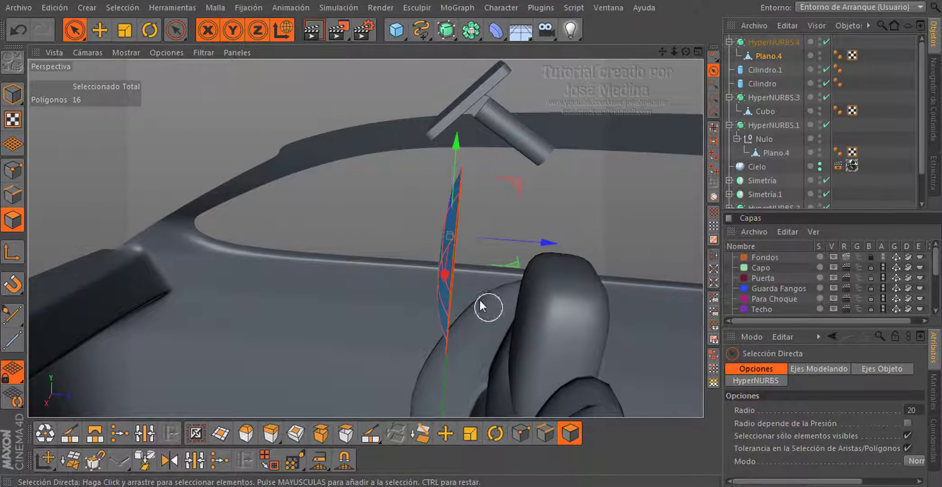
mouse_move(445, 273)
mouse_down()
mouse_move(454, 261)
mouse_move(561, 234)
mouse_up()
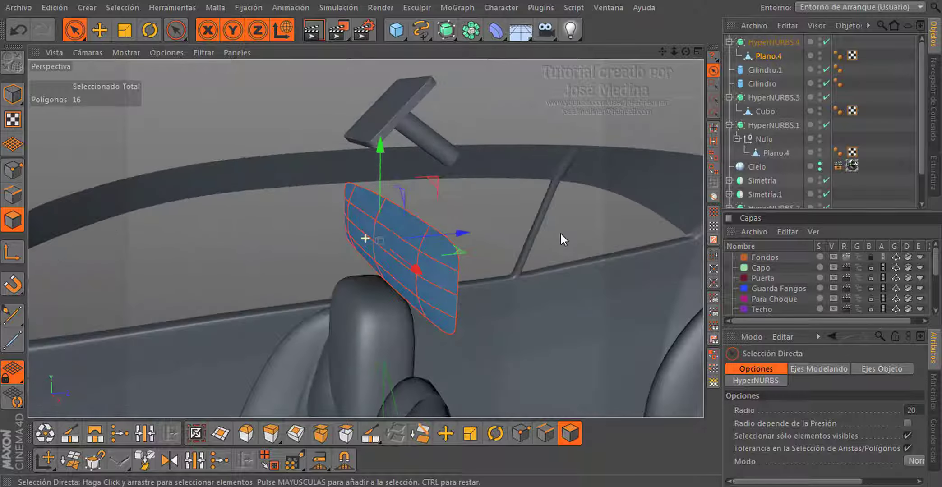
click(270, 436)
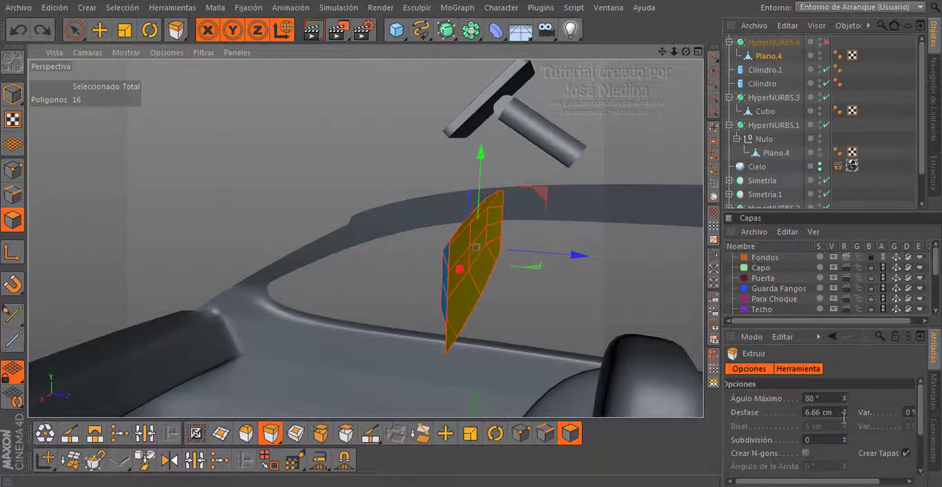
Step: Set Extruir's maximum angle to 90 and offset to 0 cm, then extrude the mirror face about 7.4 cm
click(812, 398)
text(90)
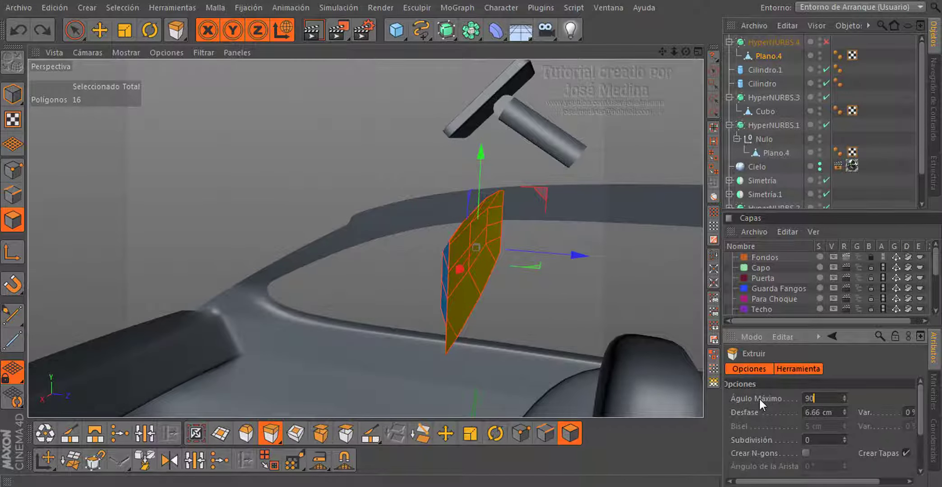
click(838, 418)
text(0)
key(Return)
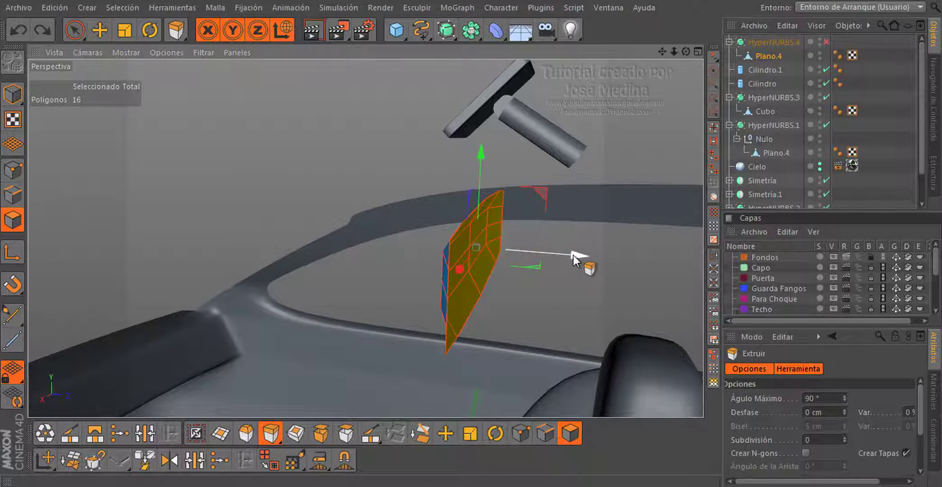
drag(577, 255, 620, 258)
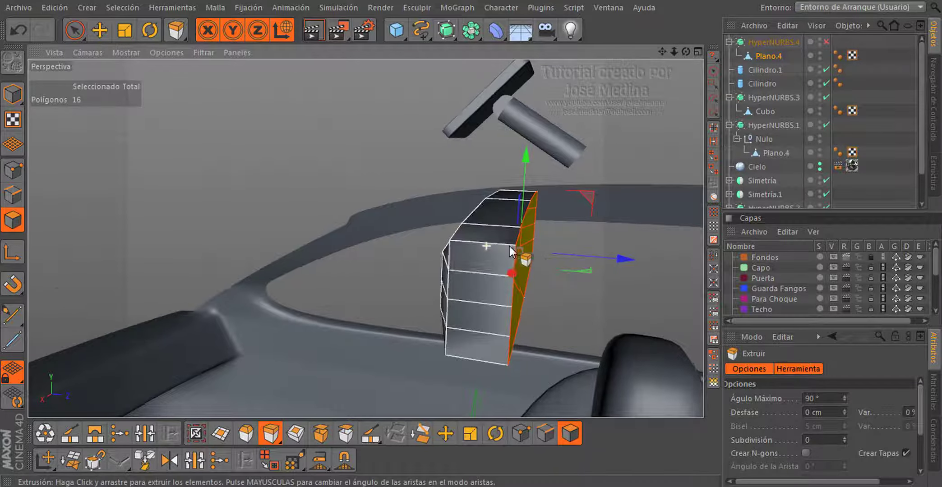
mouse_move(509, 246)
alt+mouse_down()
mouse_move(535, 256)
mouse_move(603, 257)
mouse_move(609, 248)
alt+mouse_up()
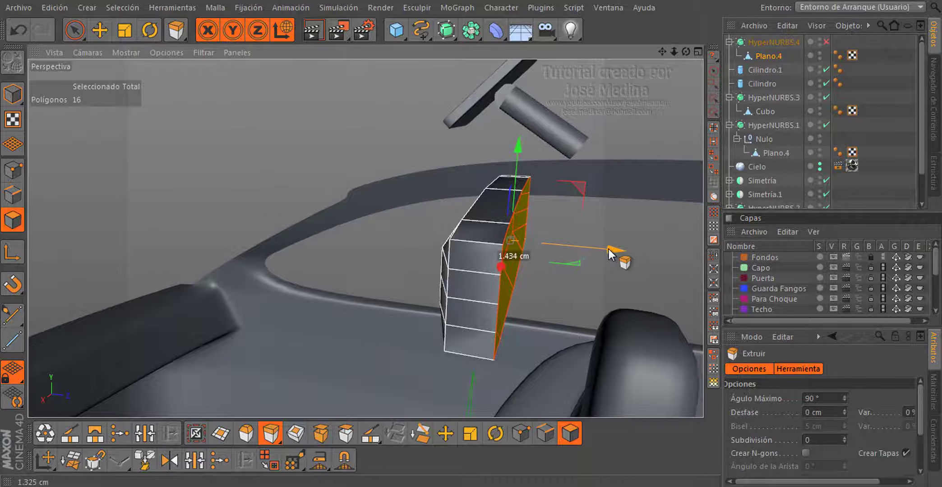
mouse_move(506, 246)
alt+mouse_down()
mouse_move(385, 223)
mouse_move(542, 251)
mouse_move(583, 245)
mouse_move(485, 236)
mouse_move(424, 250)
mouse_move(471, 258)
alt+mouse_up()
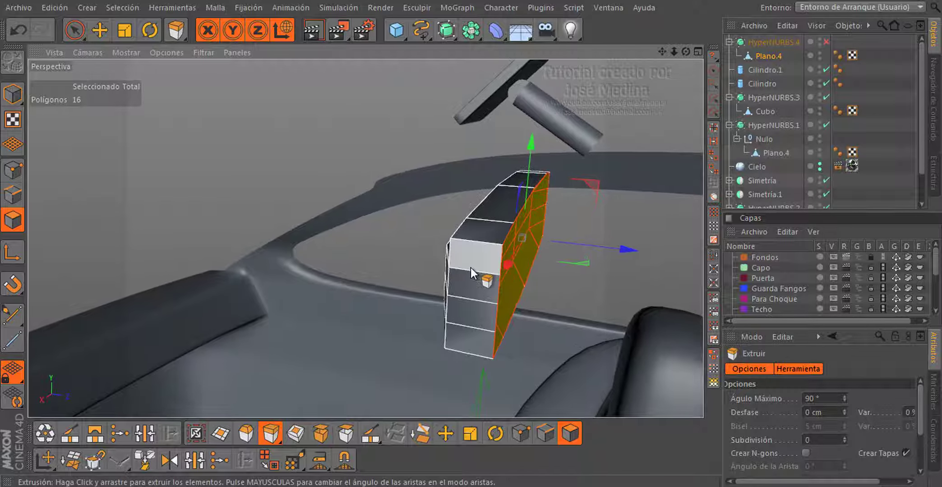
Step: Squeeze the extruded face to about 40% on X, then flatten its points in the side view
key(t)
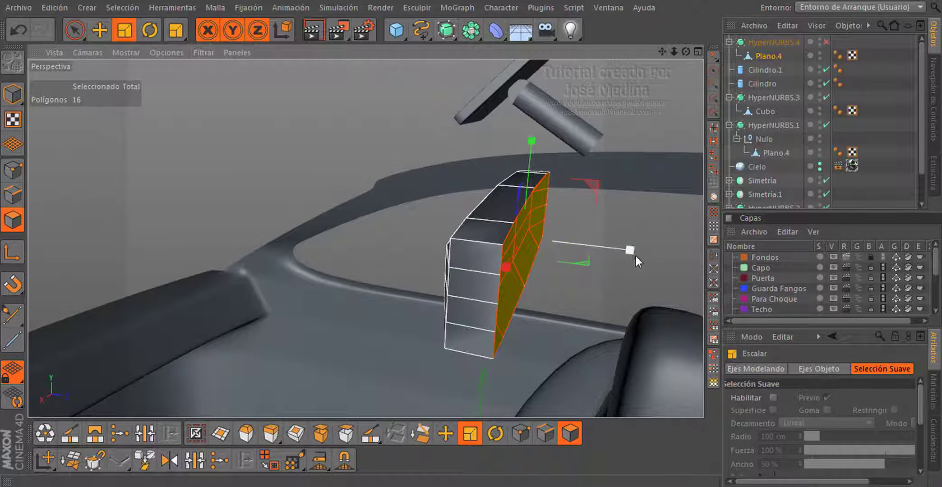
drag(631, 251, 520, 248)
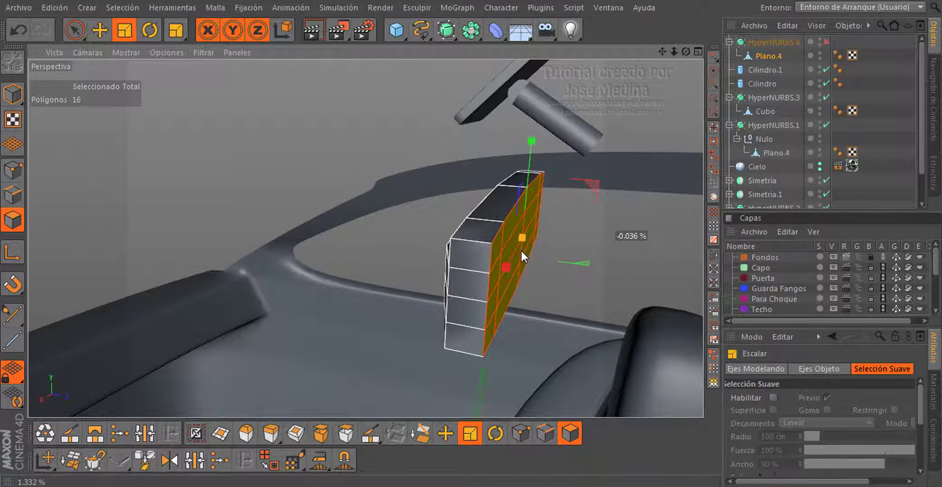
key(F3)
scroll(481, 300, down, 5)
scroll(497, 131, up, 2)
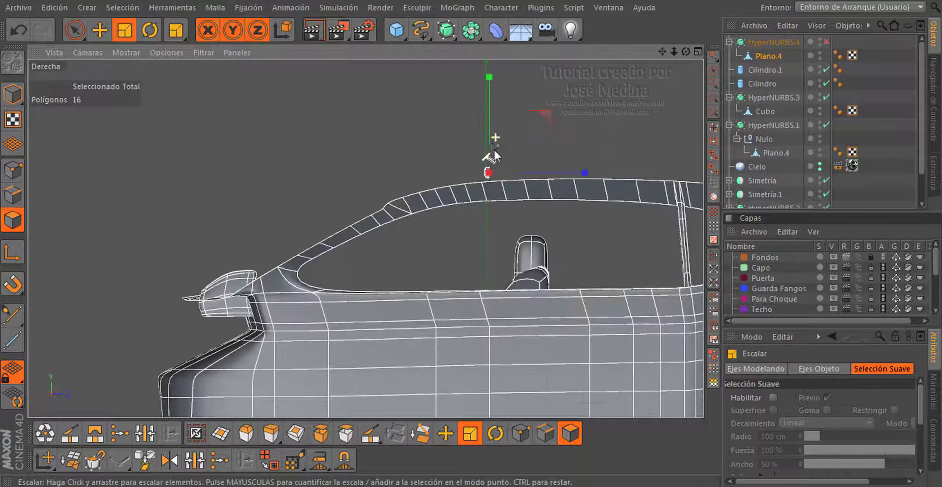
scroll(493, 151, up, 3)
scroll(491, 195, up, 3)
scroll(489, 209, up, 3)
scroll(496, 209, up, 3)
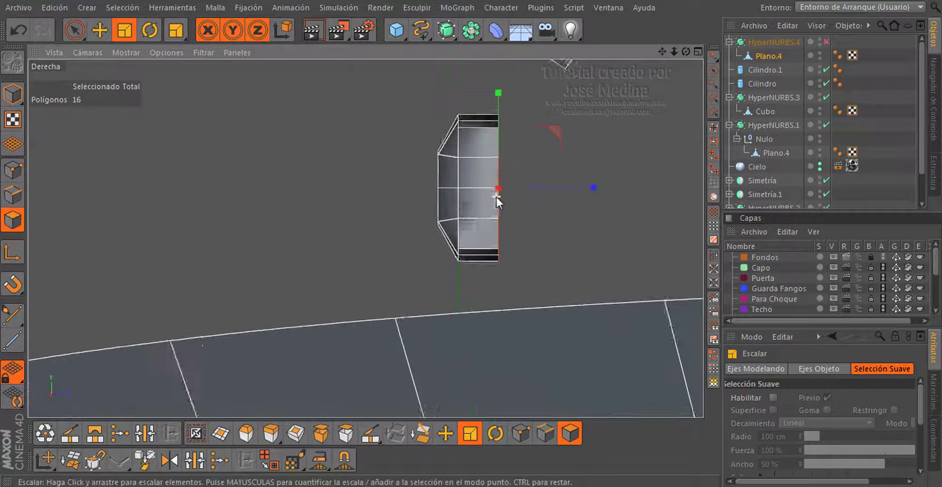
scroll(497, 194, up, 3)
scroll(498, 188, up, 3)
drag(601, 182, 561, 184)
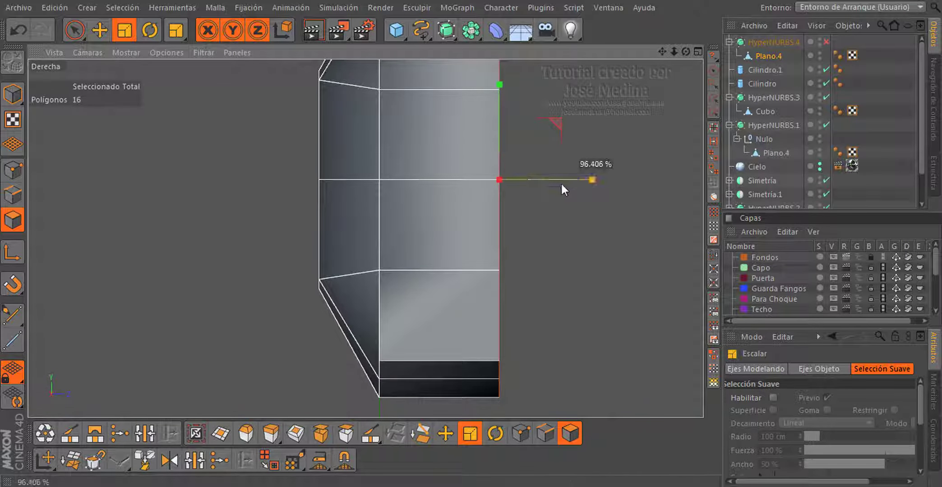
drag(502, 185, 500, 189)
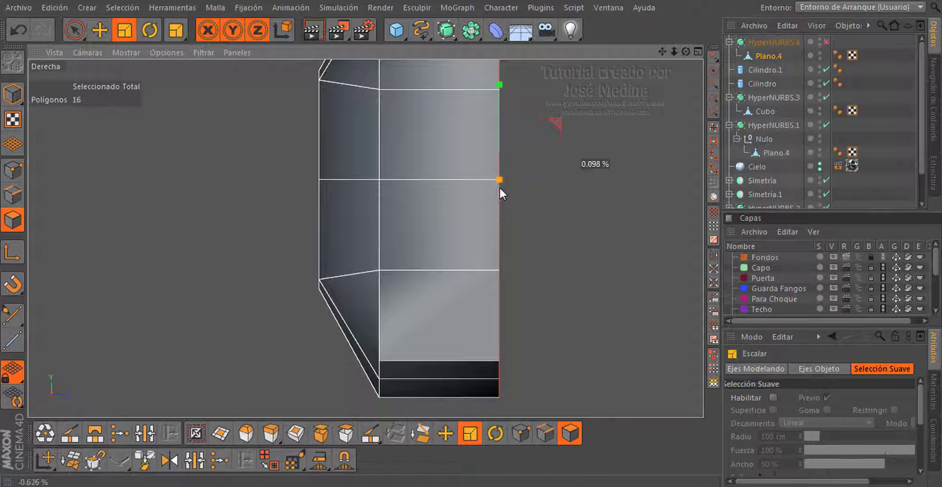
Step: Inspect the mirror in perspective with HyperNURBS smoothing toggled on and off
key(F1)
mouse_move(512, 256)
alt+mouse_down()
mouse_move(341, 225)
mouse_move(444, 246)
alt+mouse_up()
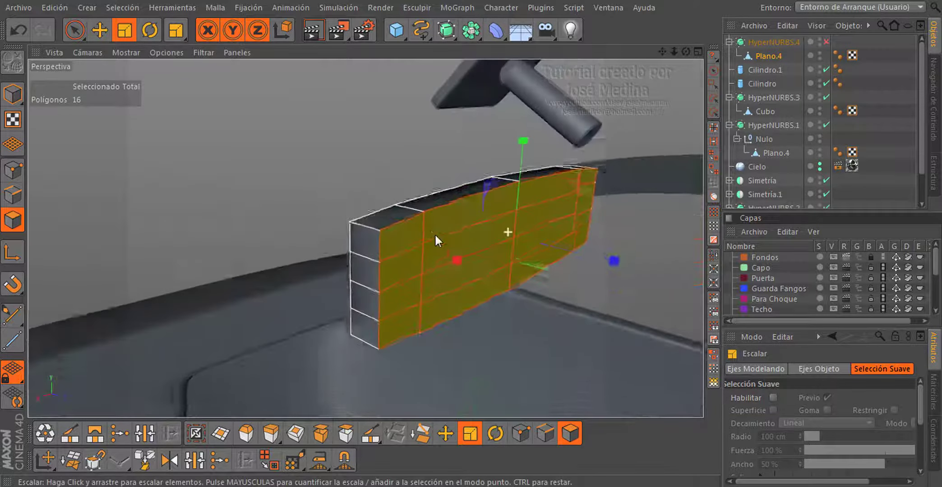
key(q)
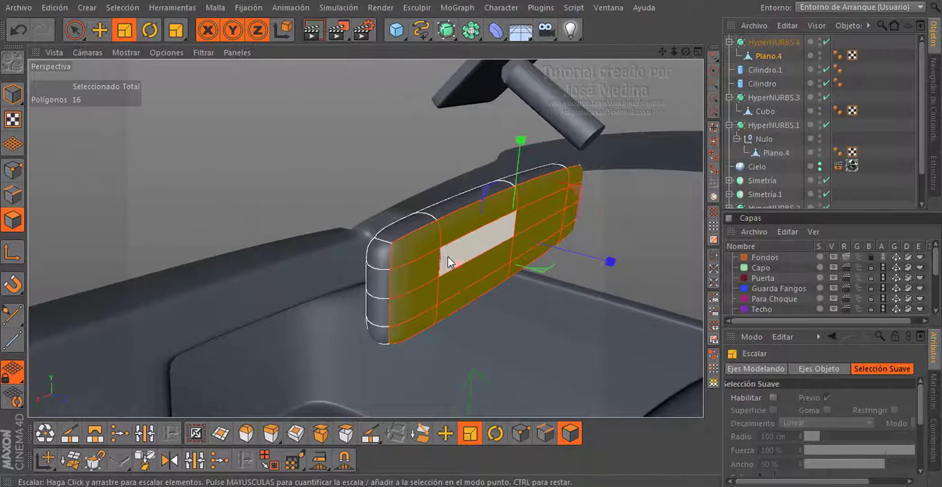
mouse_move(447, 256)
alt+mouse_down()
mouse_move(624, 257)
mouse_move(390, 261)
mouse_move(464, 263)
mouse_move(384, 230)
mouse_move(425, 235)
alt+mouse_up()
key(q)
Step: Inset the mirror's front face polygons with Extrusión Interior into a thin rim
key(i)
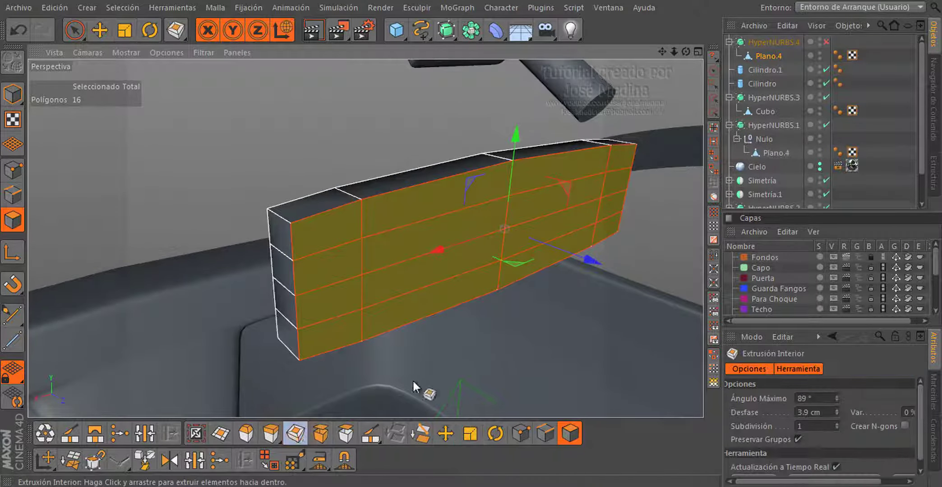
drag(487, 346, 496, 346)
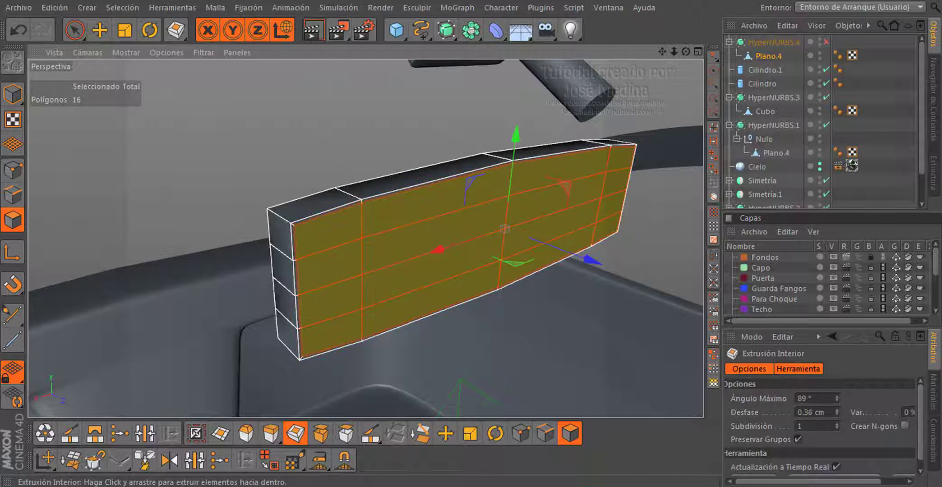
drag(496, 346, 532, 347)
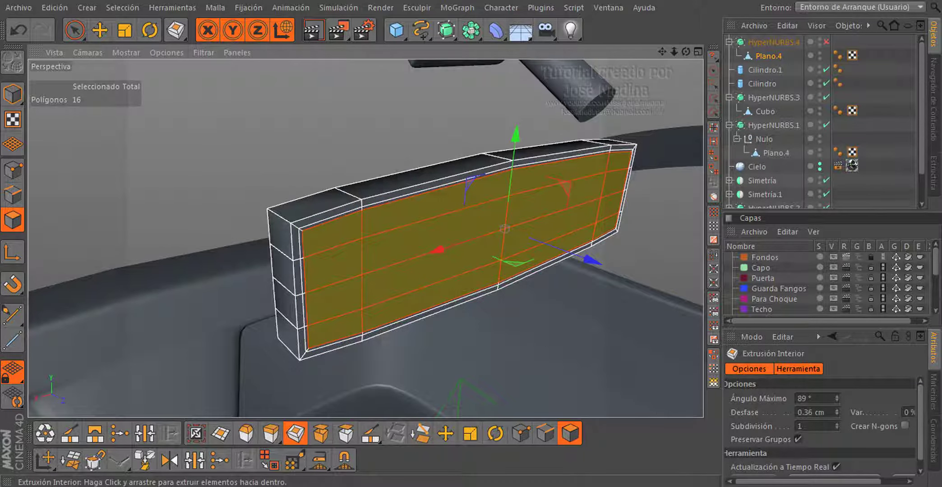
drag(592, 265, 582, 258)
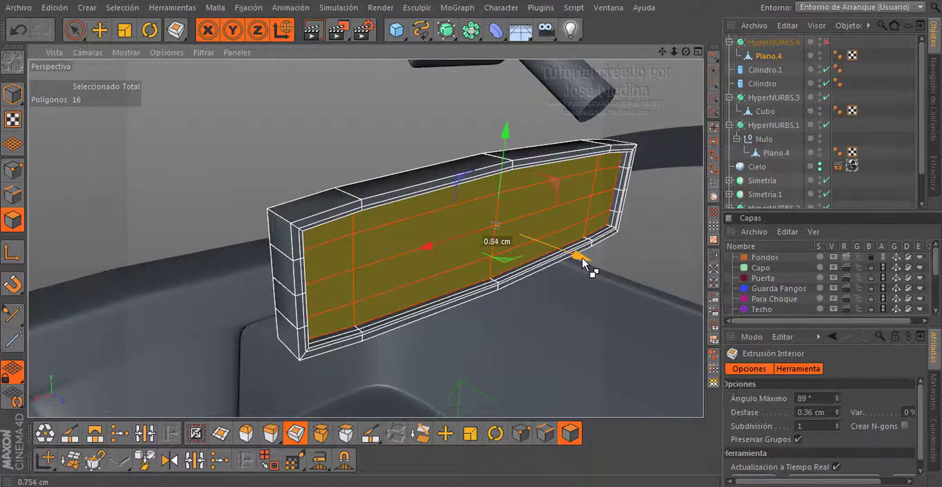
Step: Preview the rim by toggling HyperNURBS.4 smoothing while orbiting and zooming around Plano.4
key(q)
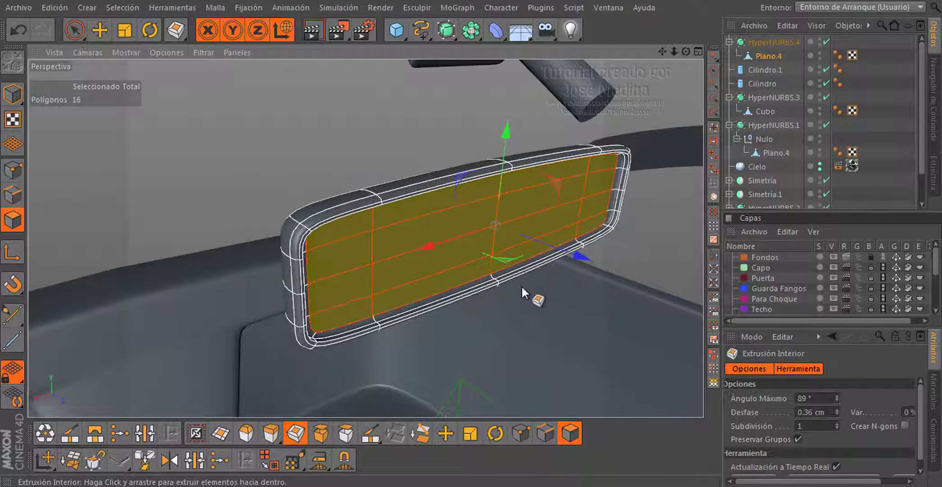
mouse_move(521, 285)
alt+mouse_down()
mouse_move(487, 223)
mouse_move(610, 186)
mouse_move(639, 189)
mouse_move(607, 227)
mouse_move(446, 220)
mouse_move(425, 197)
mouse_move(474, 178)
mouse_move(400, 149)
mouse_move(381, 119)
mouse_move(456, 192)
mouse_move(502, 203)
mouse_move(474, 203)
mouse_move(550, 189)
mouse_move(538, 205)
mouse_move(557, 202)
alt+mouse_up()
click(790, 125)
click(767, 57)
key(q)
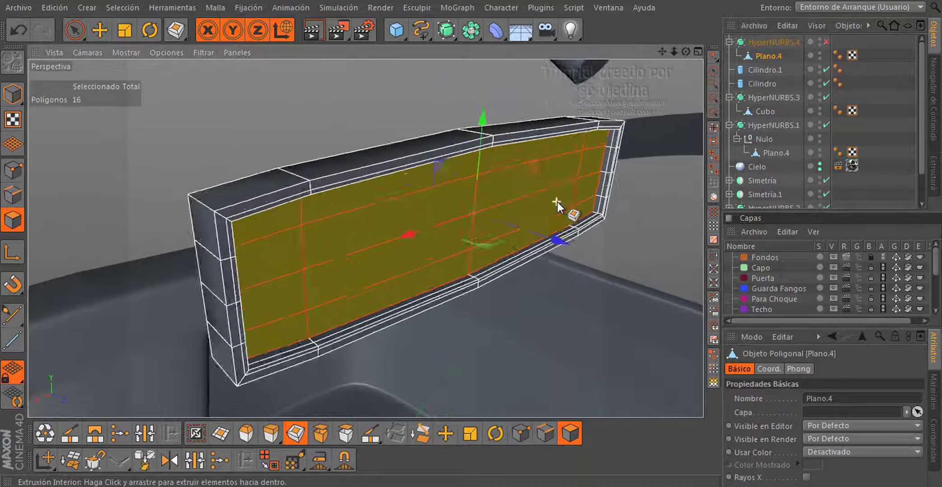
alt+right_drag(557, 202, 579, 195)
alt+drag(579, 196, 524, 188)
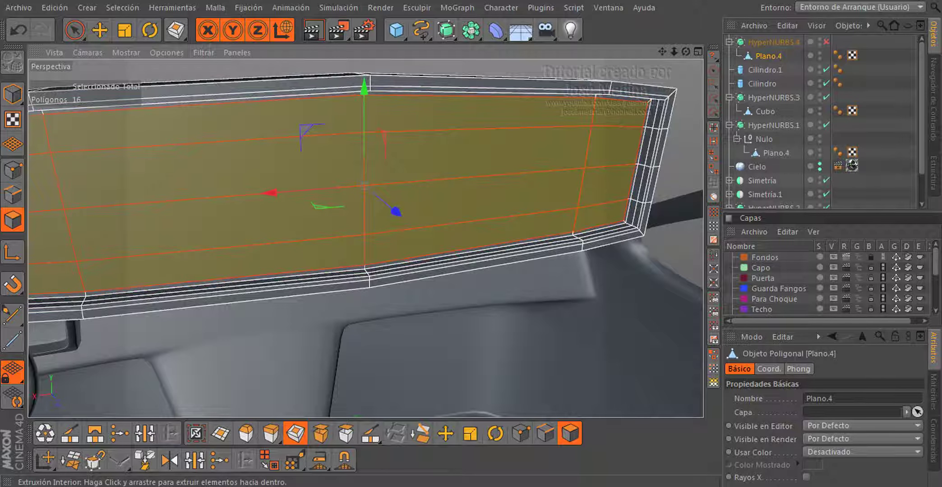
scroll(595, 206, down, 5)
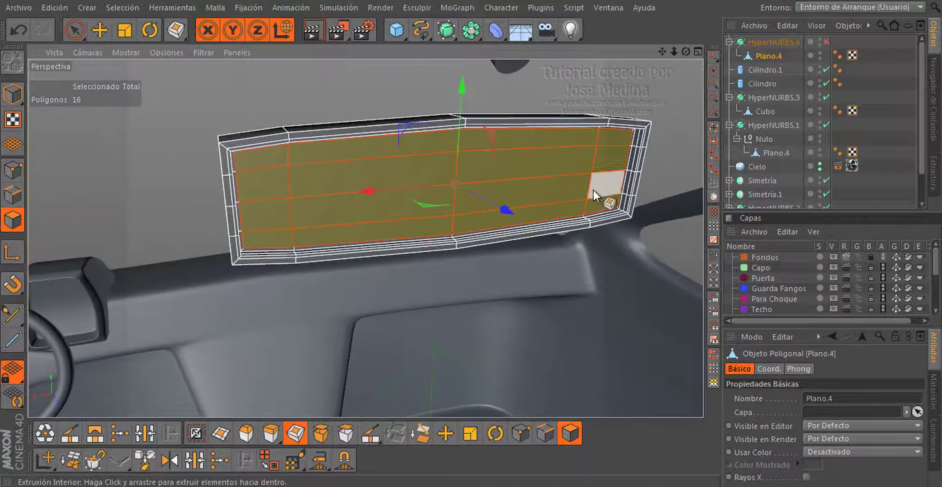
key(q)
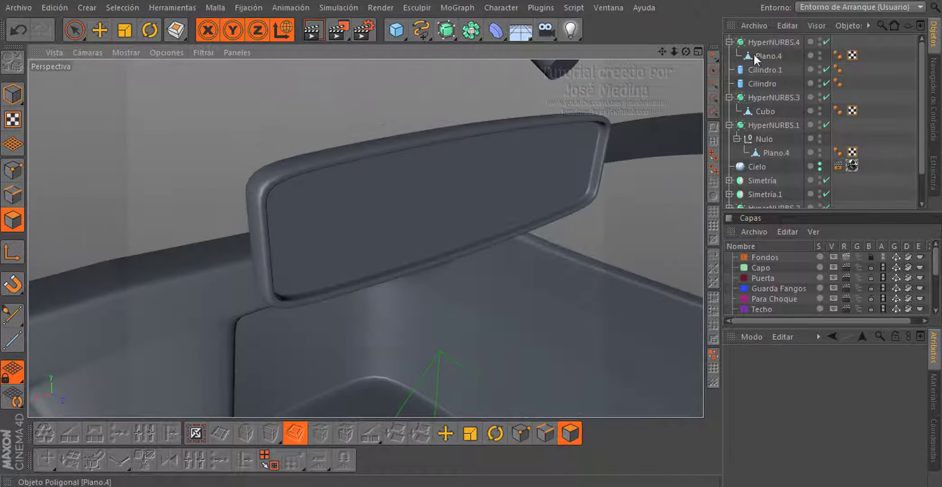
Step: Cut a loop around Plano.4's mirror sides with the Seccionar knife in Loop mode
click(753, 54)
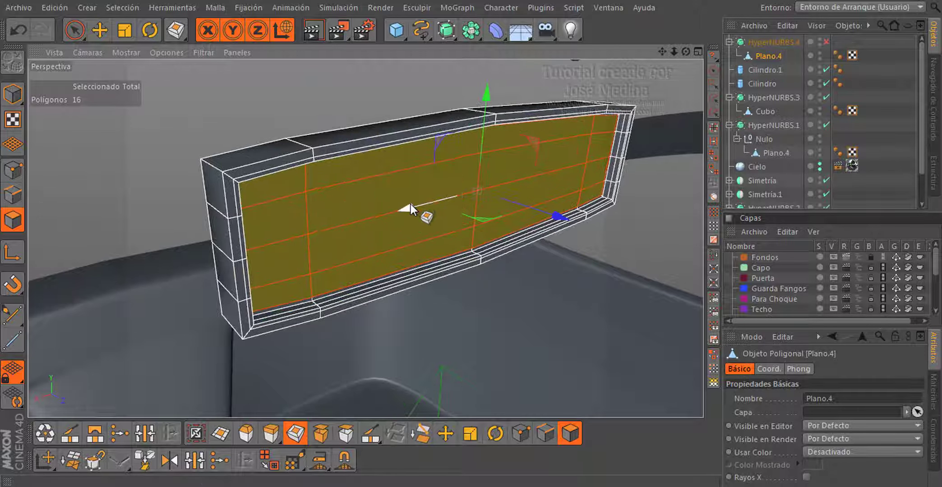
alt+drag(354, 194, 518, 205)
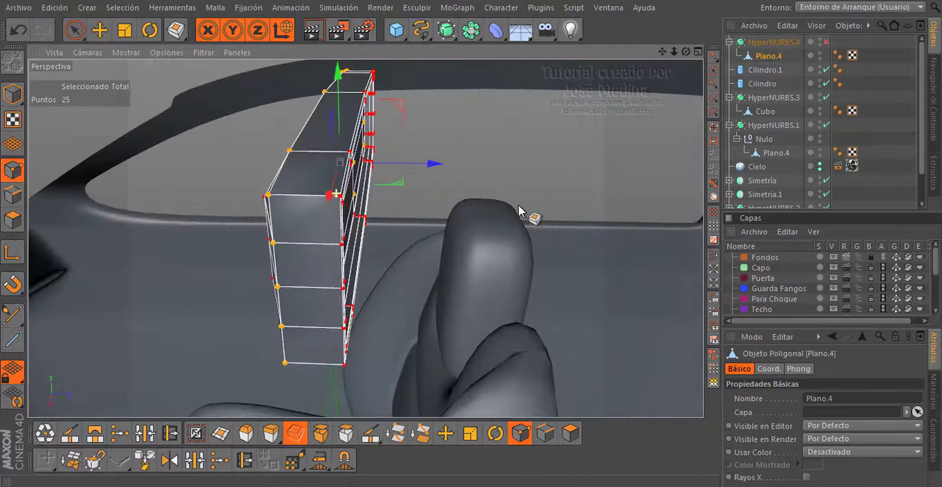
click(370, 434)
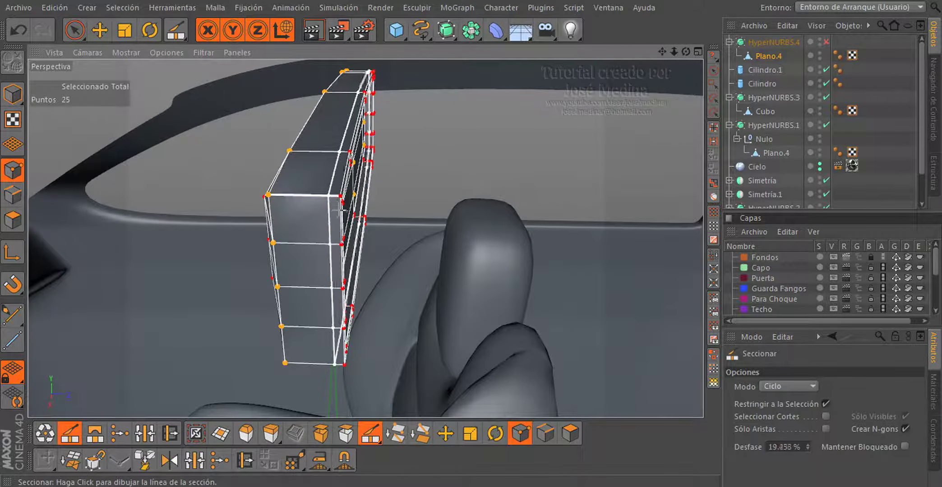
mouse_move(336, 209)
alt+mouse_down()
mouse_move(283, 221)
mouse_move(256, 241)
mouse_move(276, 226)
alt+mouse_up()
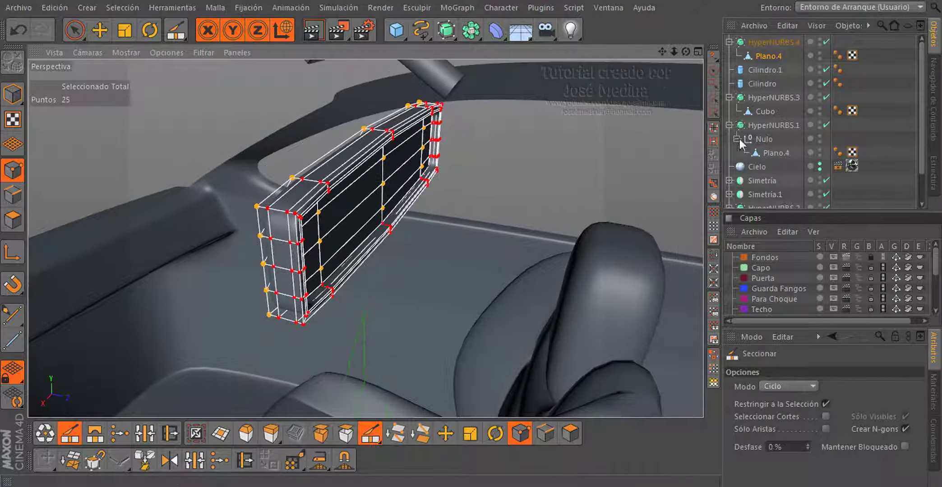
click(807, 80)
mouse_move(451, 180)
alt+mouse_down()
mouse_move(263, 190)
mouse_move(206, 213)
mouse_move(419, 210)
mouse_move(563, 189)
mouse_move(643, 172)
mouse_move(631, 126)
mouse_move(432, 178)
mouse_move(427, 216)
alt+mouse_up()
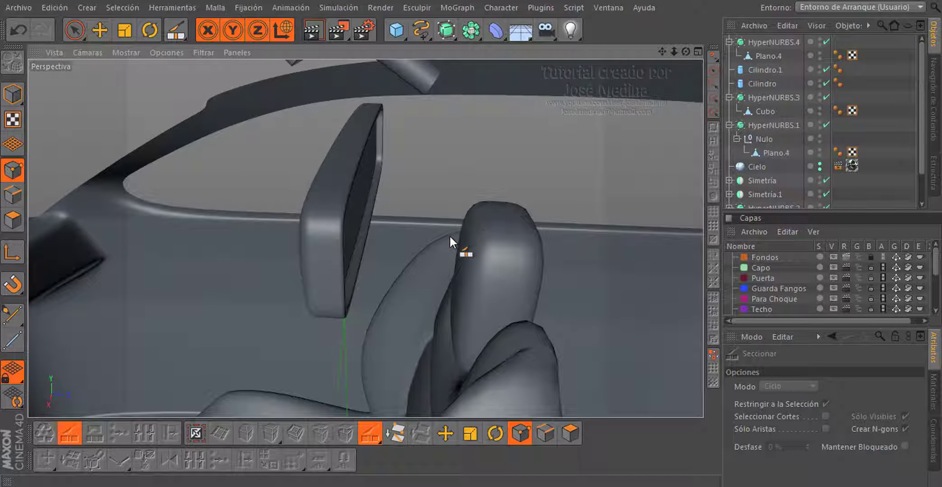
alt+drag(449, 235, 498, 221)
click(768, 56)
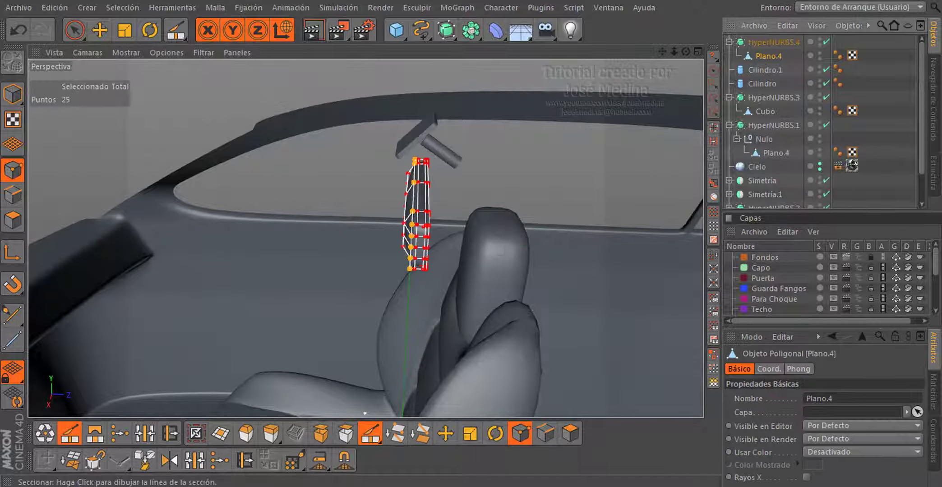
Step: Move the mirror's points up on Y and across on X to sit under the mounting arm
alt+drag(469, 249, 493, 249)
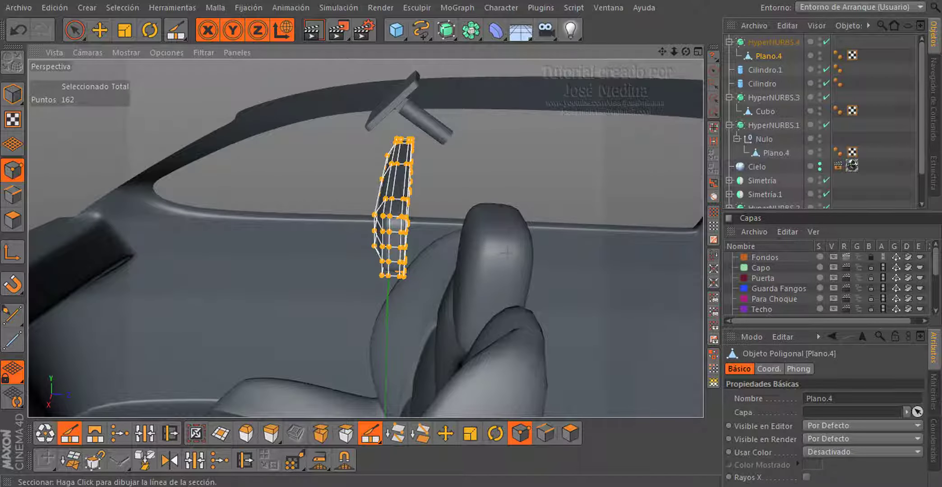
key(e)
drag(398, 101, 397, 62)
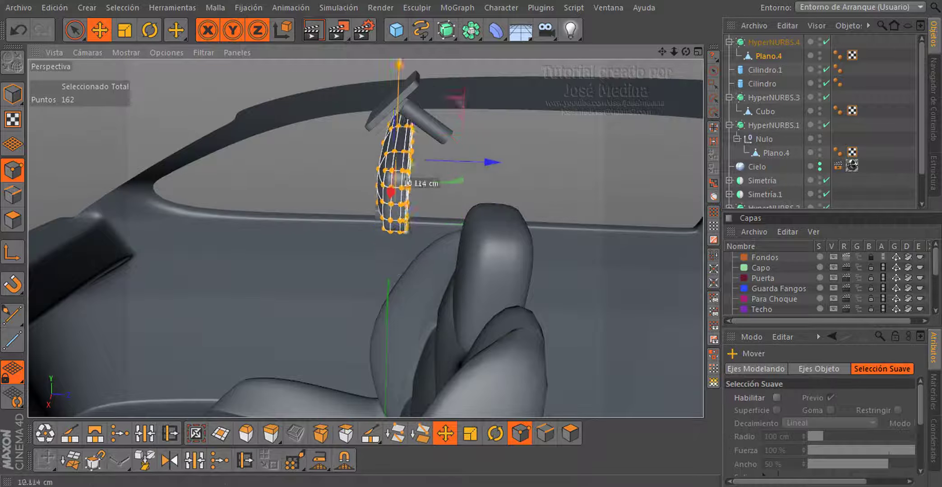
mouse_move(500, 132)
mouse_down()
mouse_move(538, 135)
mouse_move(643, 71)
mouse_move(448, 103)
mouse_move(360, 155)
mouse_move(462, 141)
mouse_move(520, 105)
mouse_move(358, 132)
mouse_move(475, 147)
mouse_up()
mouse_move(434, 307)
alt+mouse_down()
mouse_move(444, 226)
mouse_move(425, 240)
mouse_move(438, 267)
mouse_move(269, 213)
mouse_move(372, 182)
mouse_move(499, 252)
mouse_move(460, 267)
mouse_move(384, 253)
alt+mouse_up()
click(900, 131)
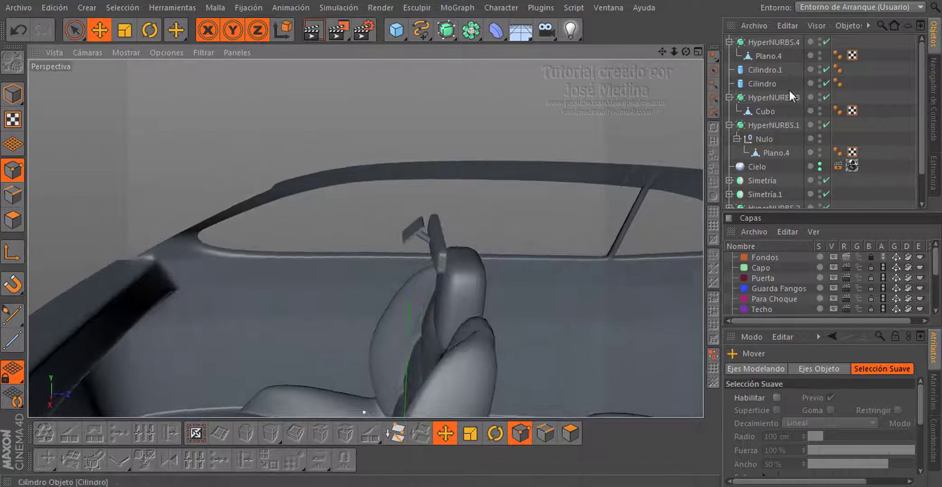
click(764, 112)
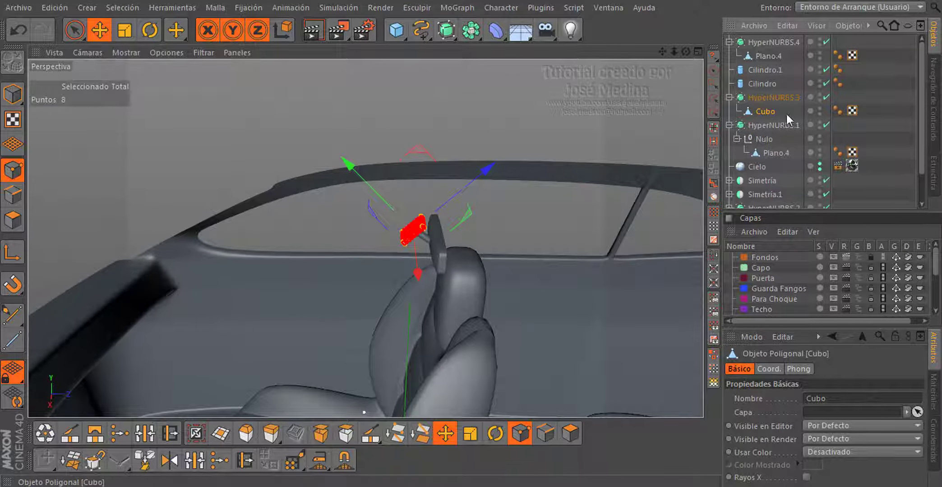
Step: Slide all the mirror assembly objects 148.647 cm forward along X toward the windshield top
drag(787, 113, 738, 39)
key(Return)
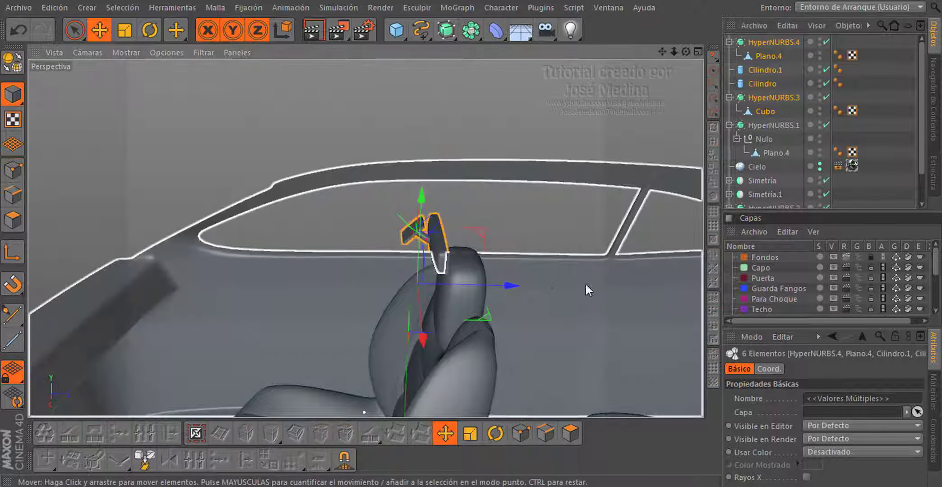
drag(510, 287, 379, 284)
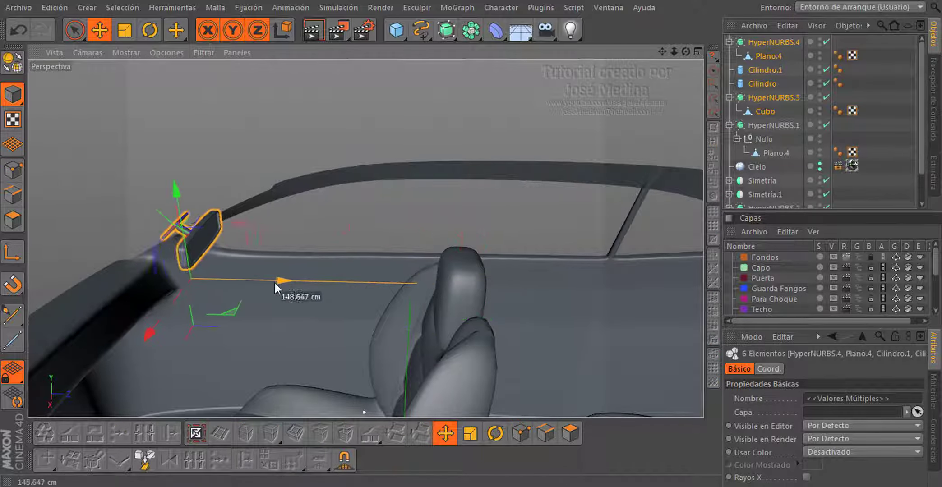
mouse_move(274, 285)
mouse_down()
mouse_move(247, 280)
mouse_move(492, 246)
mouse_move(340, 287)
mouse_move(419, 276)
mouse_move(406, 292)
mouse_move(487, 178)
mouse_move(446, 181)
mouse_up()
key(F3)
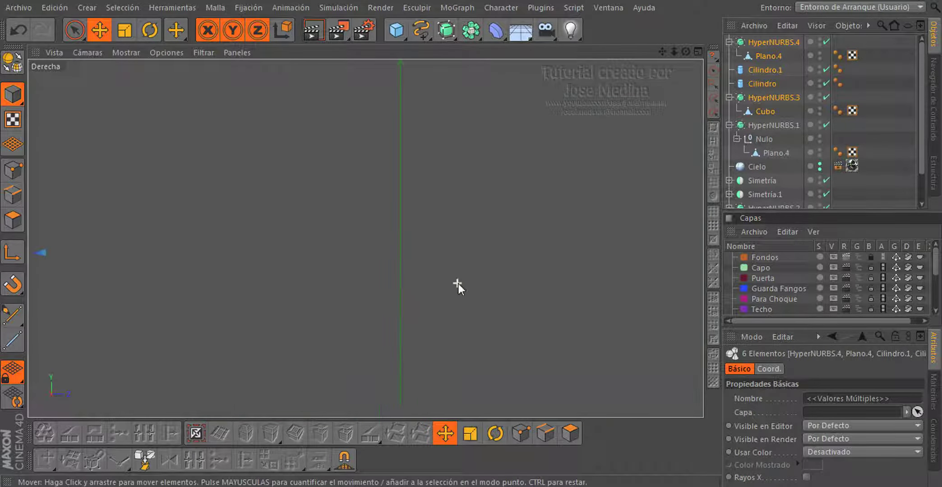
Step: Nudge the mirror assembly slightly down onto the roof edge in the side view
scroll(584, 221, down, 5)
scroll(392, 274, up, 2)
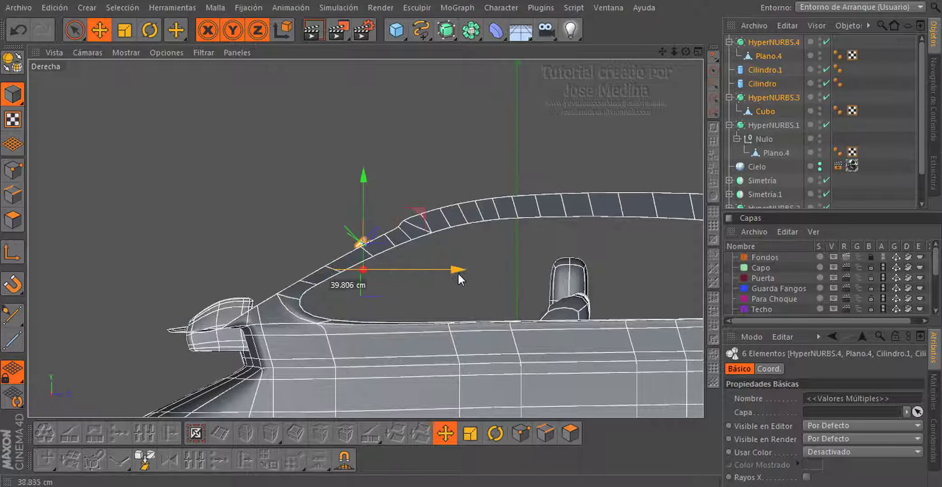
drag(364, 179, 362, 184)
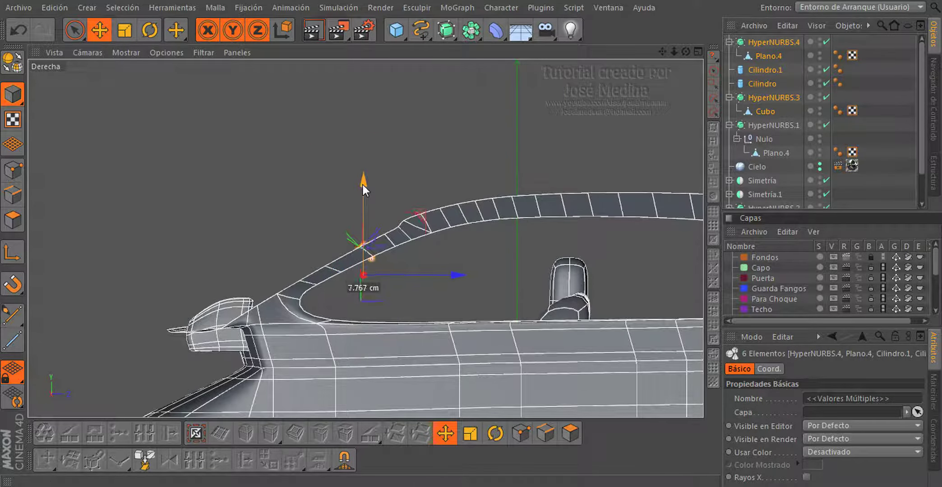
scroll(360, 250, up, 2)
scroll(380, 261, up, 2)
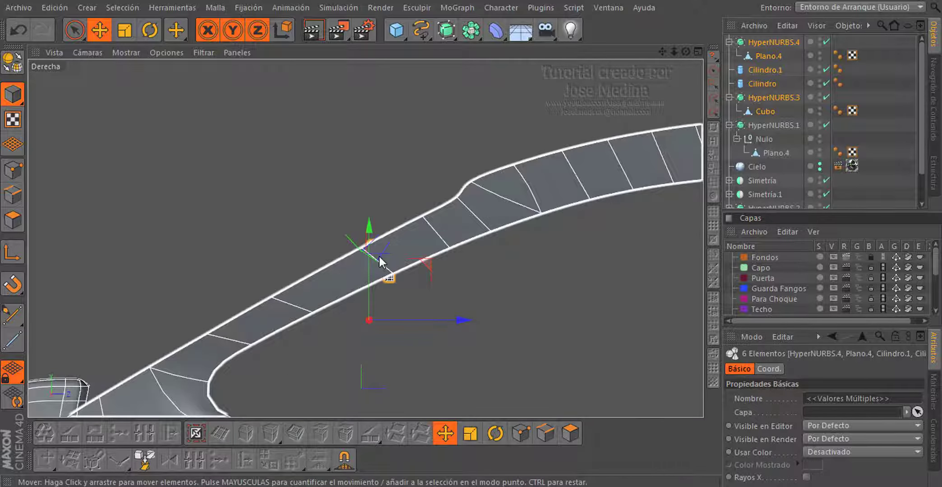
scroll(380, 261, up, 1)
scroll(381, 259, up, 1)
scroll(378, 261, down, 1)
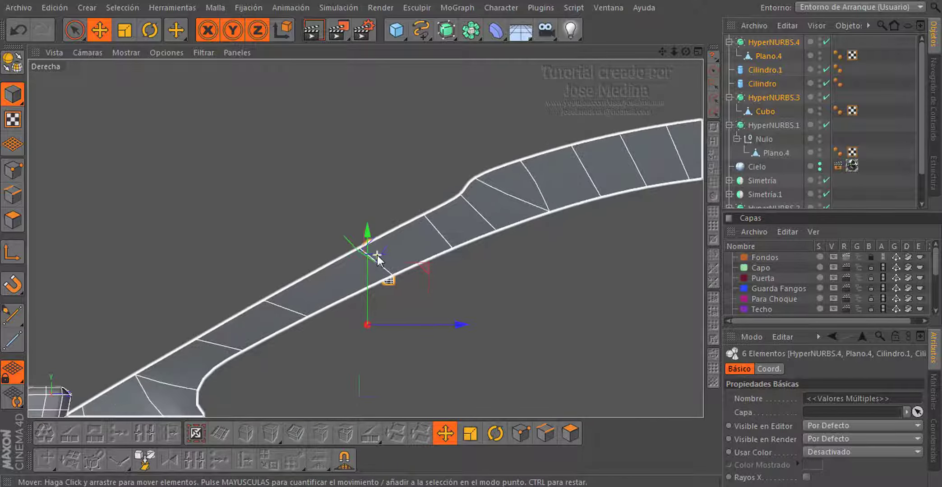
scroll(382, 258, up, 1)
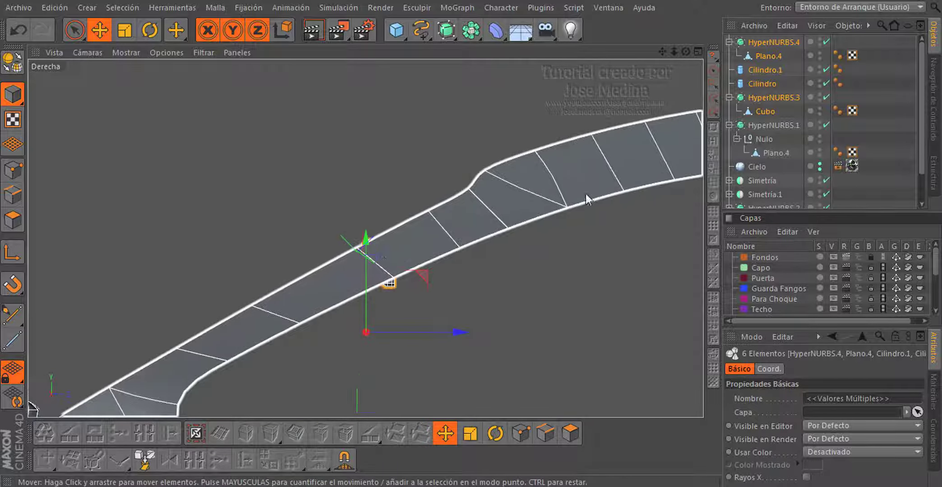
Step: Rotate the Cubo mirror mount about -12° to match the windshield slope, then view in Perspective
click(765, 73)
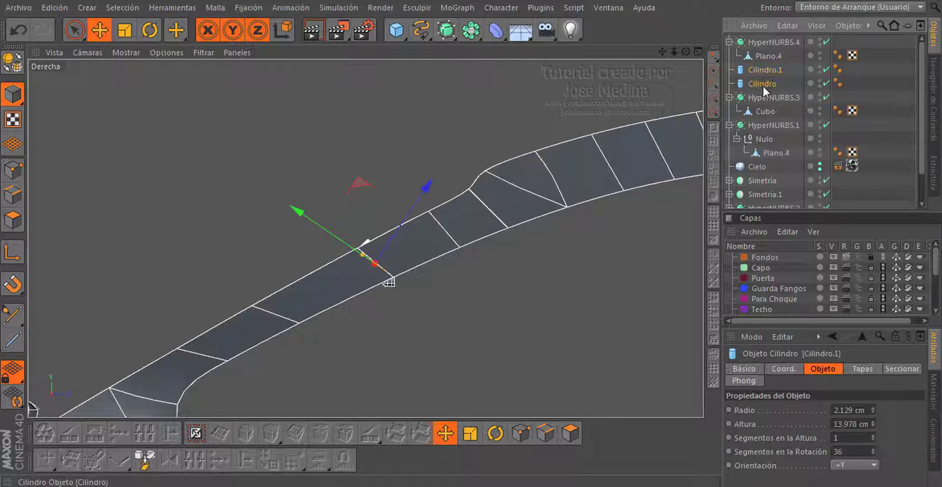
click(763, 111)
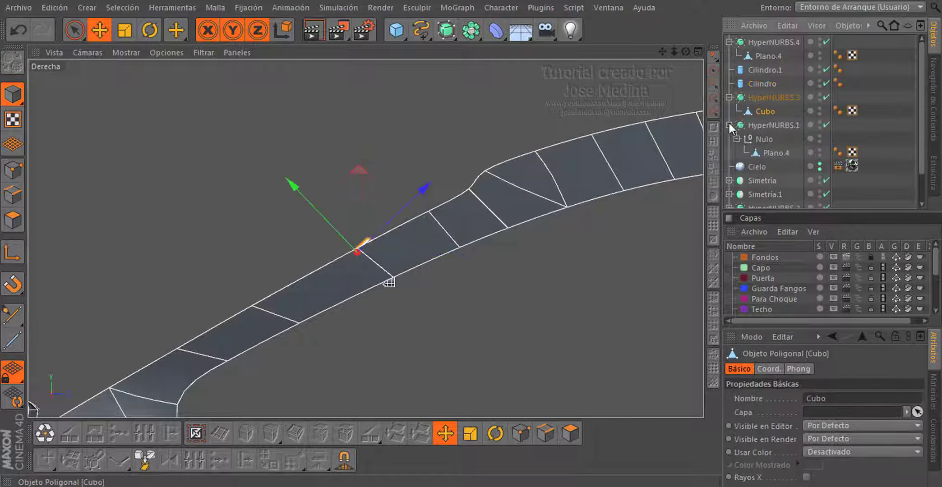
scroll(379, 255, up, 2)
scroll(367, 268, up, 1)
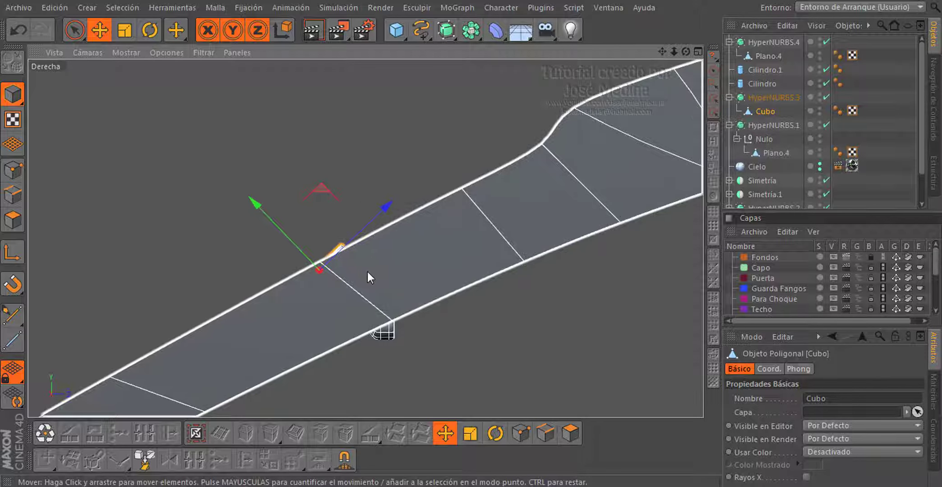
key(r)
mouse_move(363, 244)
mouse_down()
mouse_move(436, 257)
mouse_move(456, 209)
mouse_move(448, 245)
mouse_move(596, 236)
mouse_move(474, 235)
mouse_up()
key(F1)
mouse_move(363, 230)
alt+mouse_down()
mouse_move(452, 232)
mouse_move(465, 166)
mouse_move(473, 210)
alt+mouse_up()
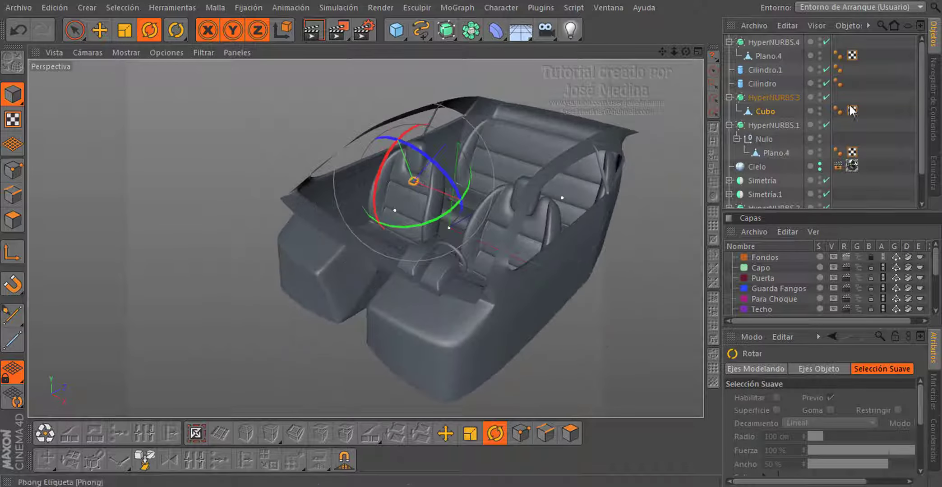
Step: Scale the mirror pieces HyperNURBS.4 through Cubo up to about 128%, then deselect them
scroll(410, 235, up, 3)
scroll(415, 236, up, 3)
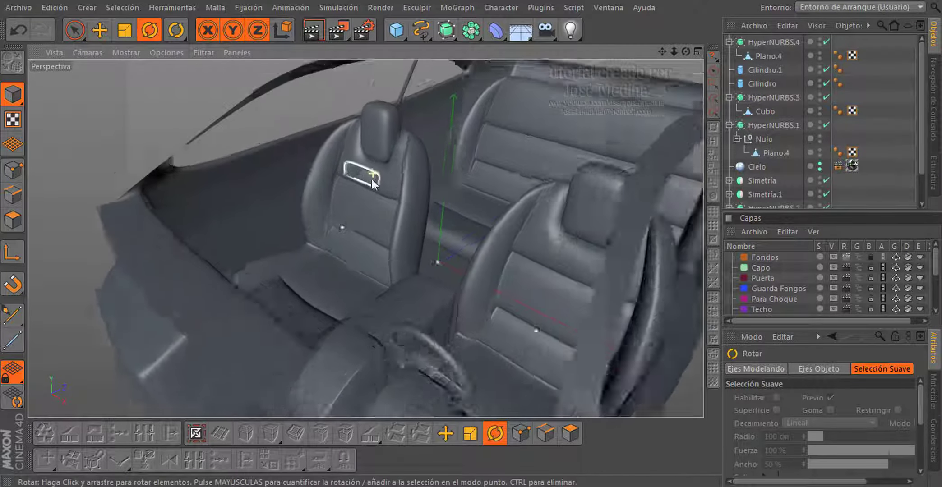
scroll(420, 238, up, 2)
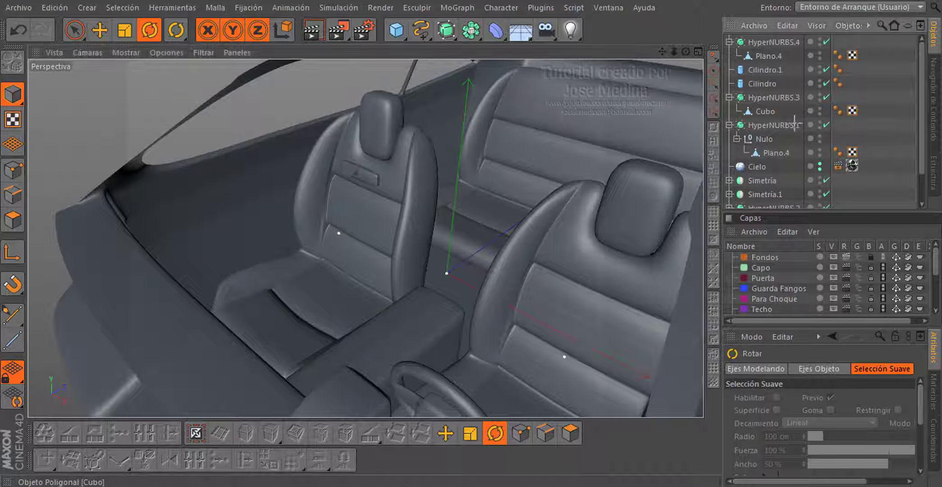
drag(785, 112, 746, 43)
key(t)
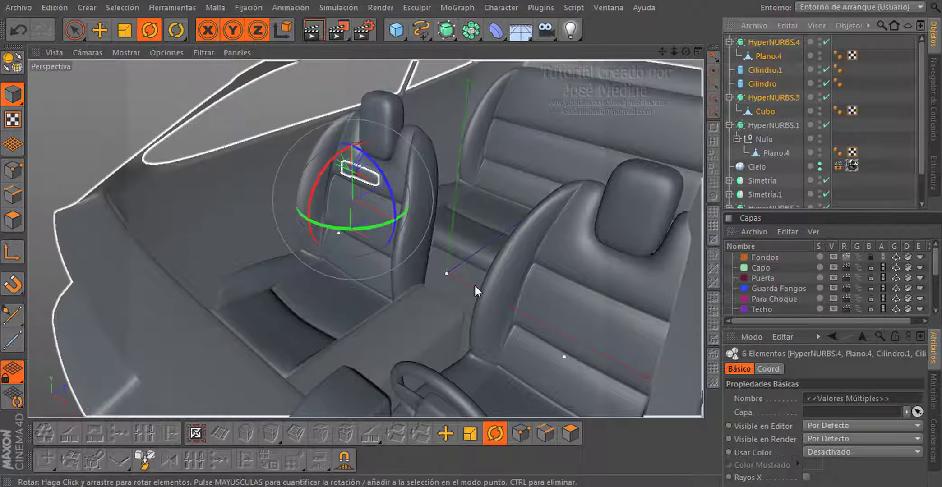
drag(489, 287, 551, 290)
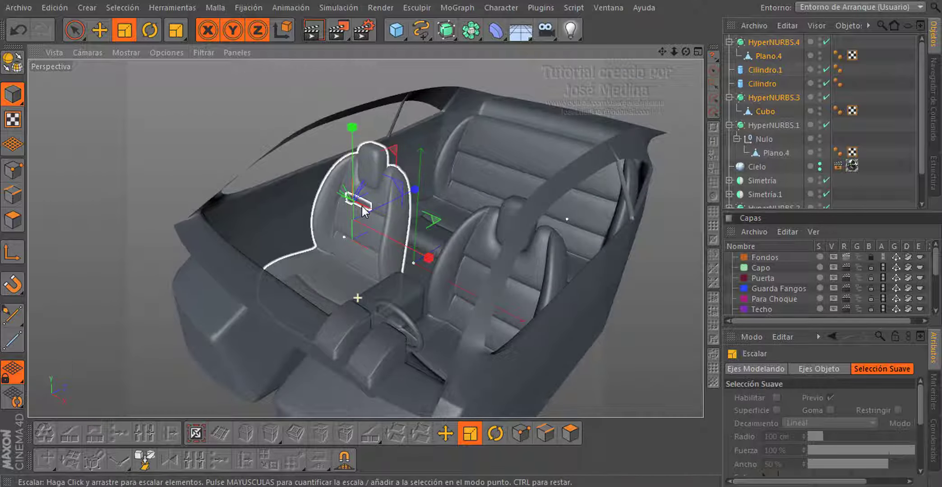
alt+drag(671, 298, 451, 226)
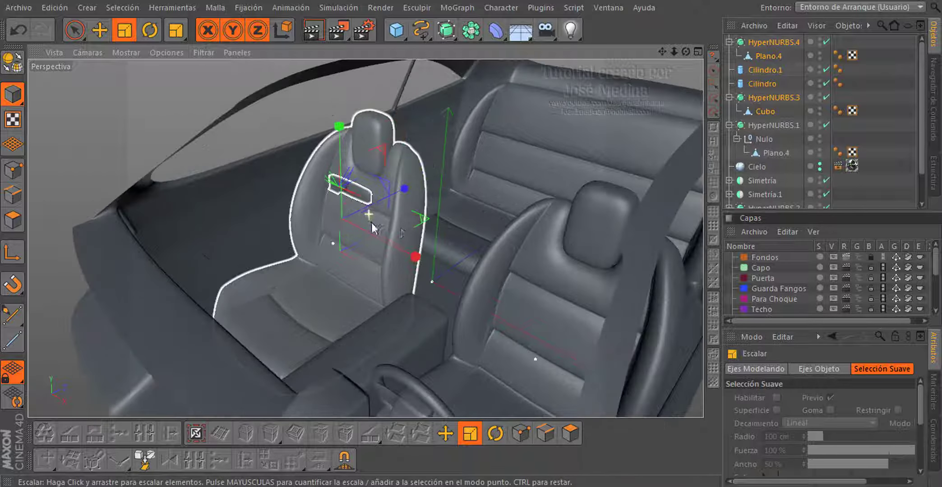
click(804, 145)
mouse_move(635, 190)
alt+mouse_down()
mouse_move(620, 228)
mouse_move(322, 245)
mouse_move(279, 241)
mouse_move(248, 178)
mouse_move(443, 238)
mouse_move(475, 259)
mouse_move(468, 251)
mouse_move(387, 251)
mouse_move(334, 173)
mouse_move(376, 212)
mouse_move(457, 158)
mouse_move(461, 164)
mouse_move(340, 143)
mouse_move(370, 146)
mouse_move(426, 243)
mouse_move(431, 220)
alt+mouse_up()
Step: Select the dashboard blocks, picking the second Plano.4 under Nulo
scroll(428, 209, up, 2)
scroll(427, 209, up, 3)
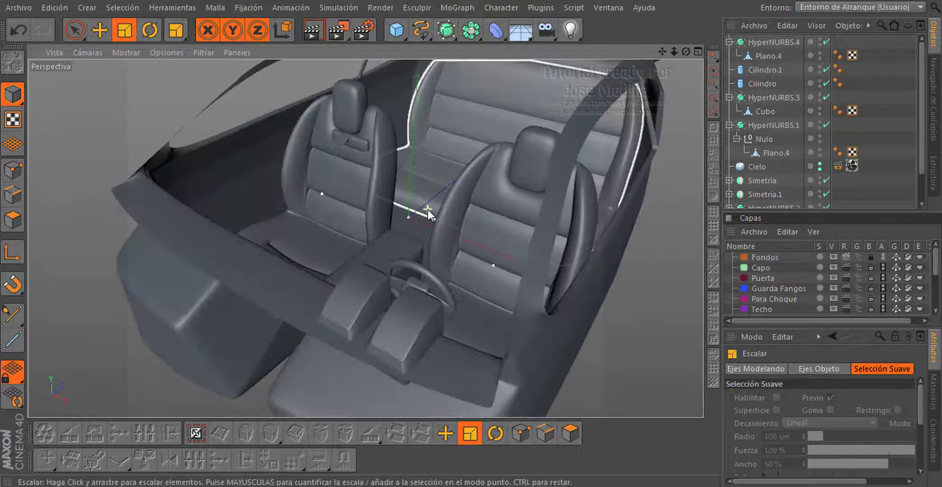
scroll(509, 224, up, 3)
scroll(494, 216, up, 1)
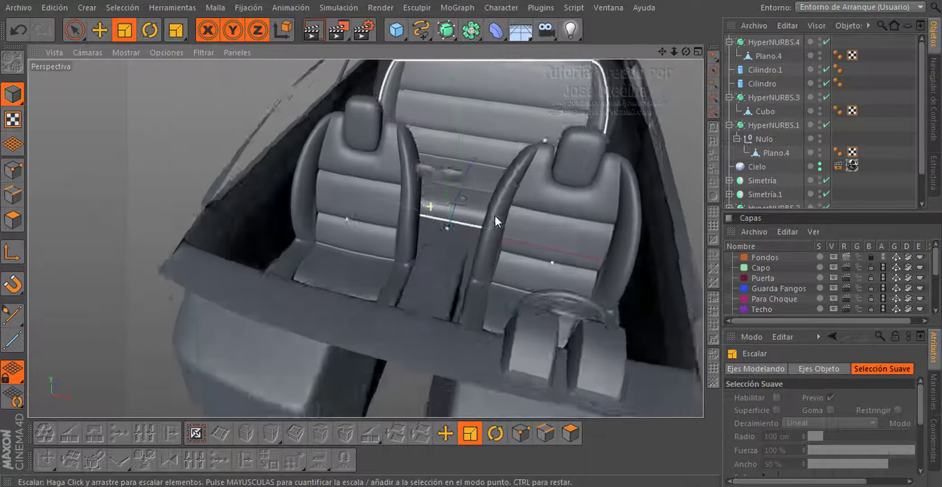
scroll(495, 216, down, 5)
scroll(447, 235, down, 3)
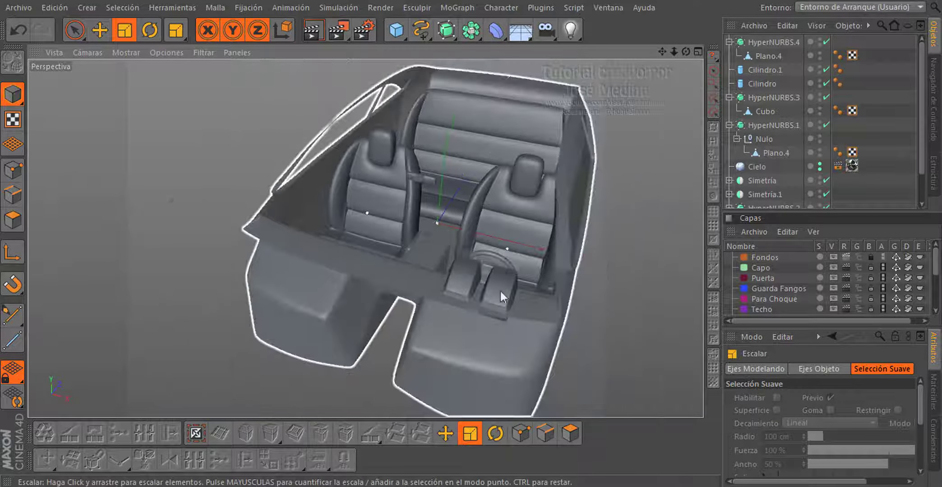
scroll(500, 290, up, 3)
click(502, 297)
scroll(553, 311, up, 3)
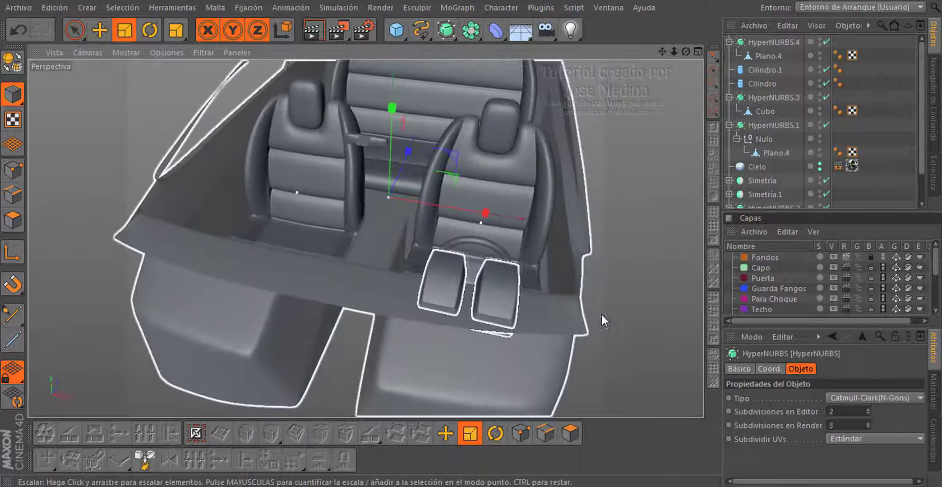
scroll(783, 119, down, 2)
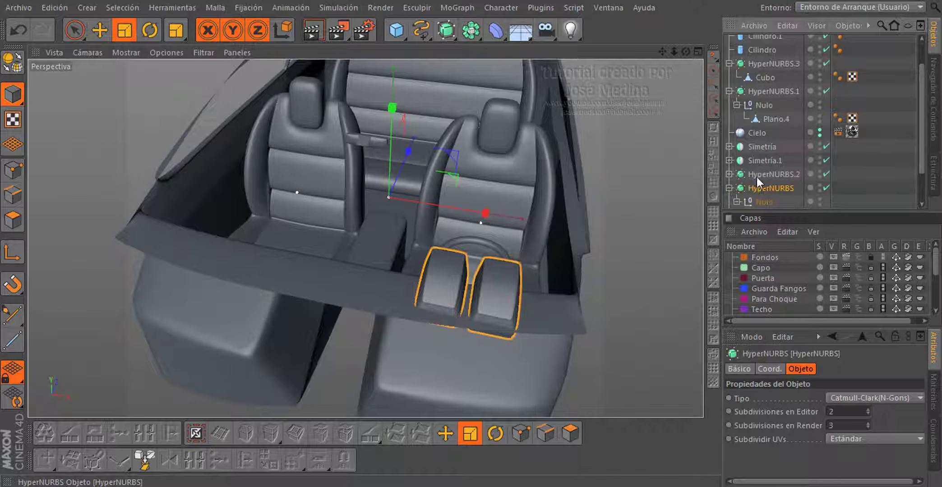
scroll(762, 180, down, 2)
click(777, 186)
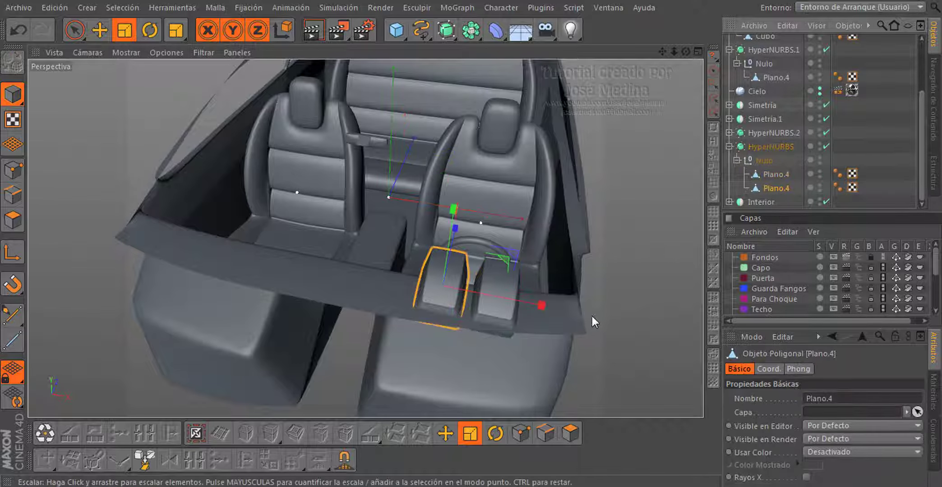
Step: Move the first Plano.4 dashboard block along X and about 5 cm along Z, then render a preview
key(e)
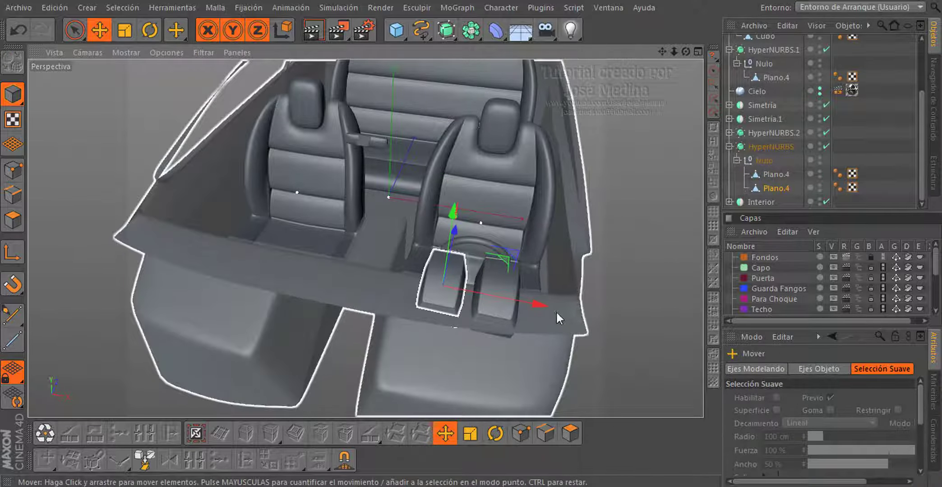
click(771, 178)
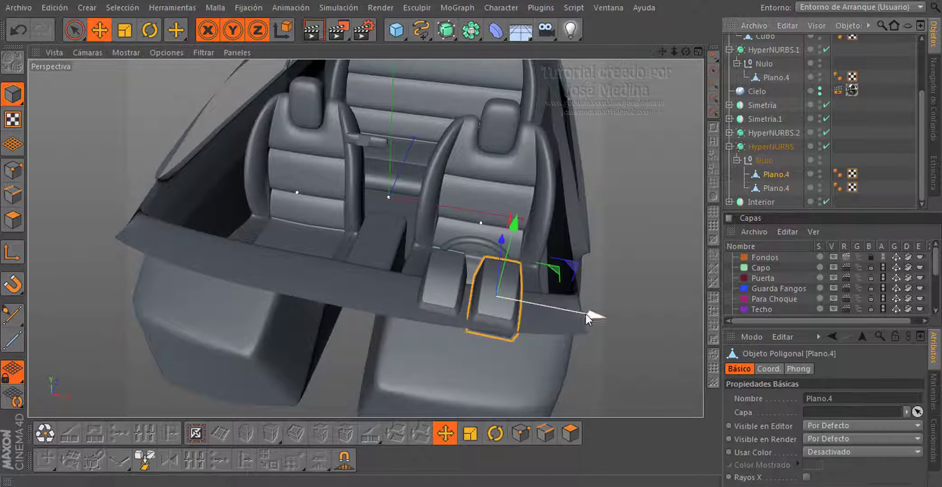
drag(593, 316, 603, 318)
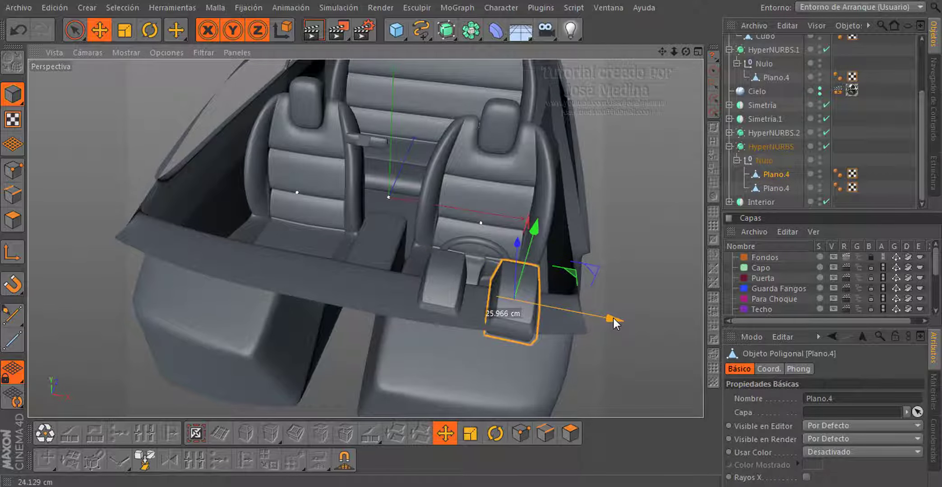
mouse_move(517, 303)
alt+mouse_down()
mouse_move(278, 289)
mouse_move(113, 296)
mouse_move(60, 226)
mouse_move(352, 341)
alt+mouse_up()
mouse_move(591, 360)
mouse_down()
mouse_move(458, 300)
mouse_move(592, 304)
mouse_move(523, 250)
mouse_move(529, 147)
mouse_move(491, 264)
mouse_move(592, 185)
mouse_move(489, 243)
mouse_move(506, 200)
mouse_move(526, 264)
mouse_up()
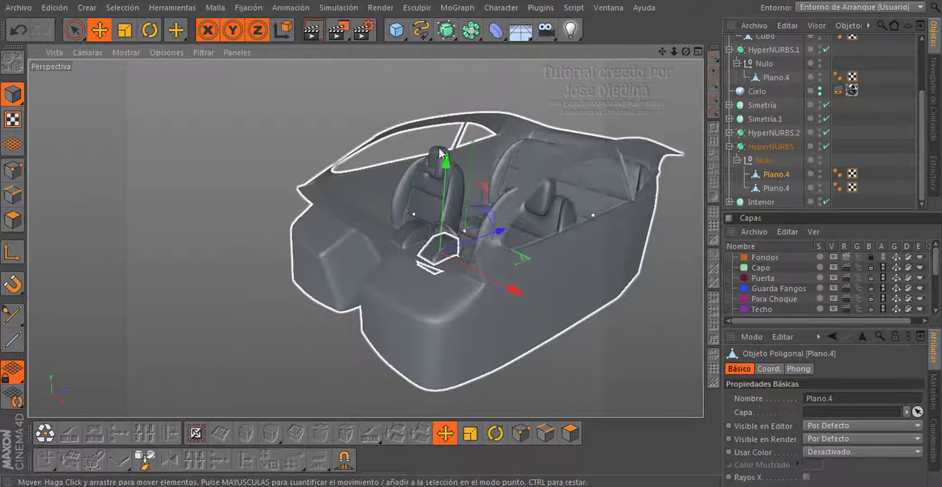
click(310, 31)
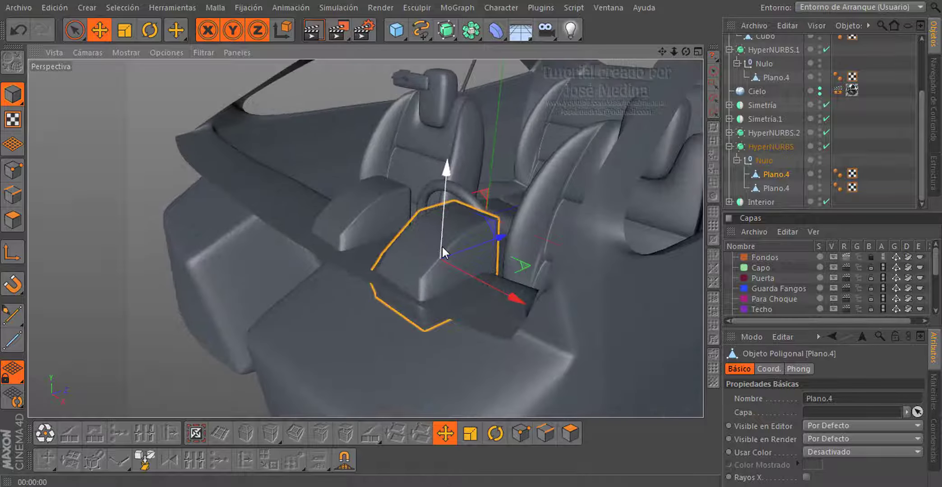
Step: Undo the last two changes and raise the HyperNURBS dashboard group about 10 cm
key(ctrl+z)
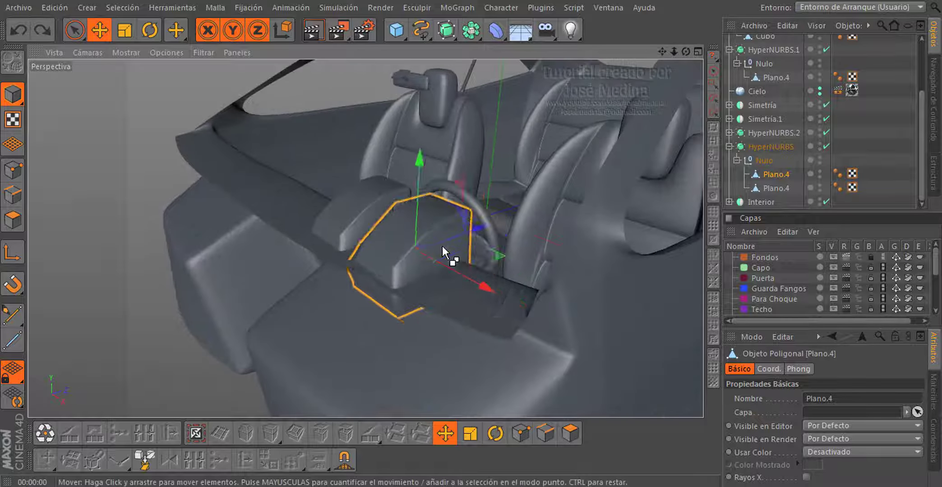
key(ctrl+z)
drag(499, 123, 505, 128)
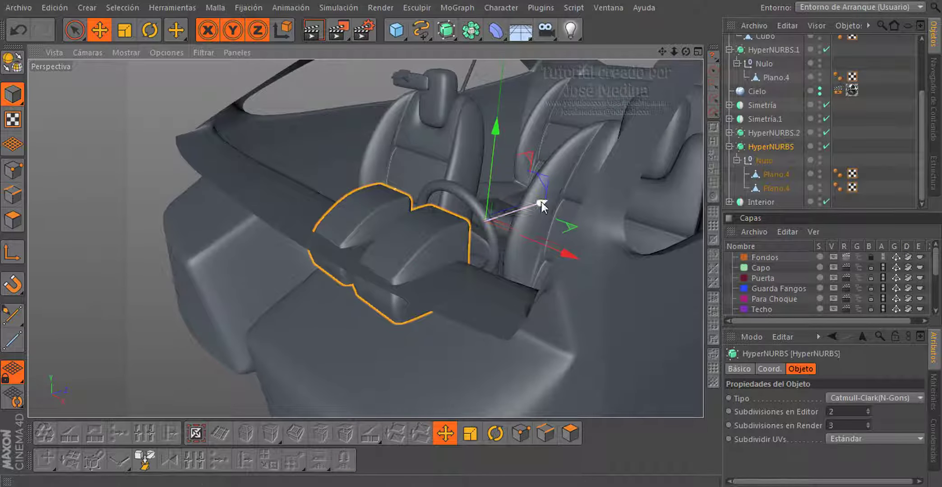
alt+drag(545, 203, 358, 271)
click(451, 270)
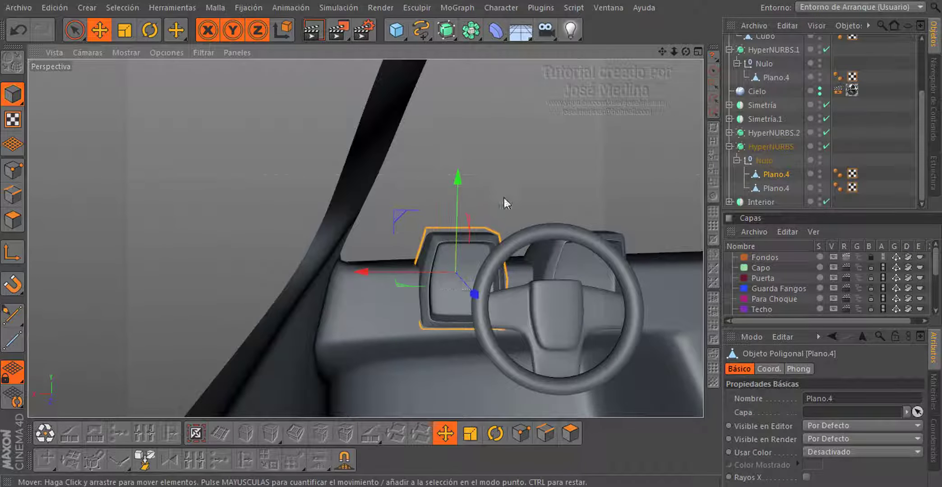
click(775, 188)
Step: Shift the steering wheel Toroide and column Plano.4 about 7 cm, with world coordinates
mouse_move(576, 184)
alt+mouse_down()
mouse_move(580, 288)
mouse_move(496, 203)
alt+mouse_up()
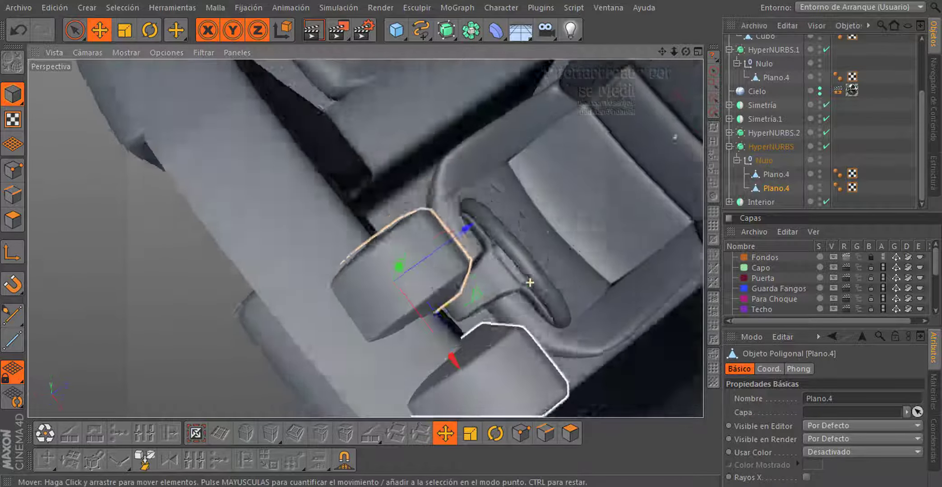
click(772, 132)
click(535, 271)
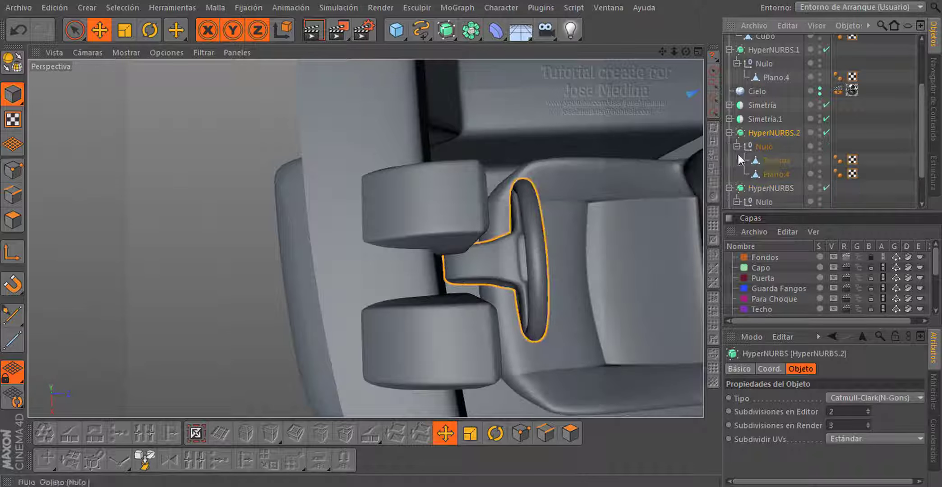
ctrl+click(775, 174)
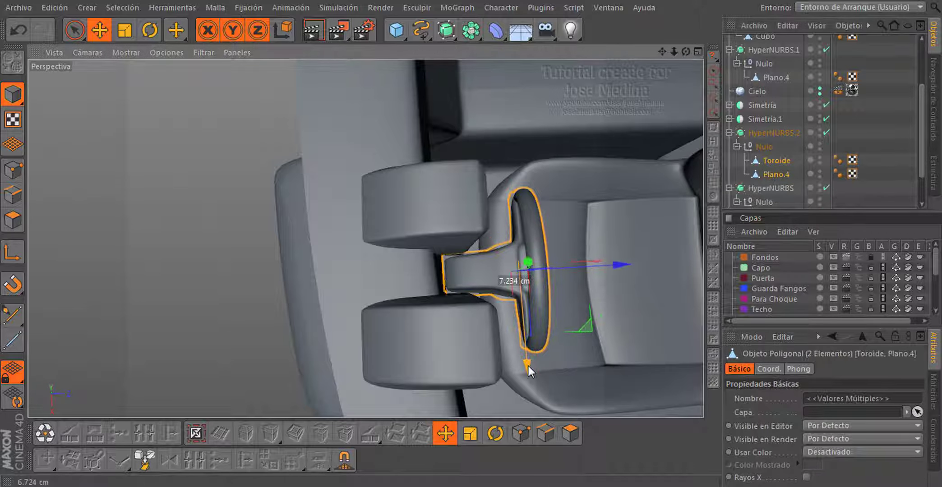
mouse_move(528, 366)
alt+mouse_down()
mouse_move(633, 163)
mouse_move(453, 124)
alt+mouse_up()
key(w)
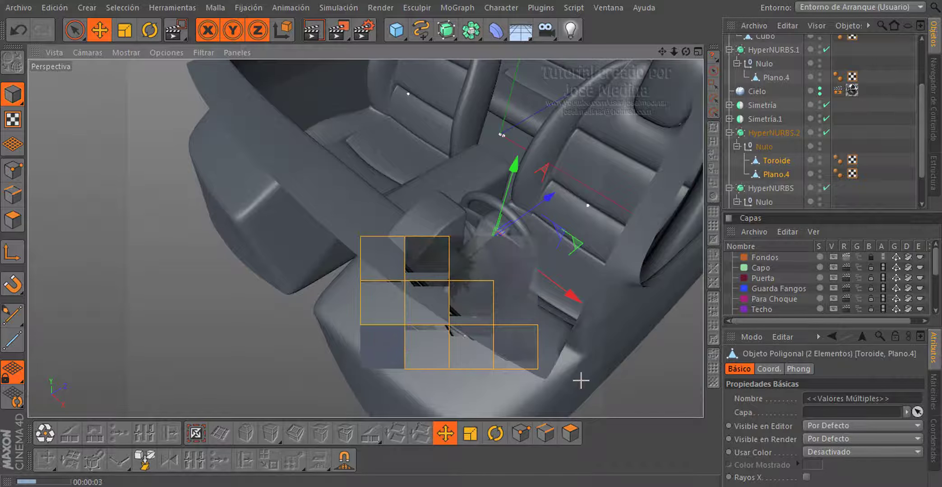
Step: Orbit around the car interior to review the wheel and column placement
alt+drag(580, 381, 504, 305)
scroll(498, 270, down, 5)
alt+drag(498, 270, 535, 275)
scroll(513, 282, up, 3)
scroll(789, 119, up, 3)
alt+drag(681, 88, 396, 281)
key(t)
mouse_move(590, 312)
alt+mouse_down()
mouse_move(443, 257)
mouse_move(335, 254)
mouse_move(465, 284)
alt+mouse_up()
Step: Lower the mirror group about 22.6 cm along Y in the Right view, then return to Perspective
key(F3)
scroll(445, 269, down, 3)
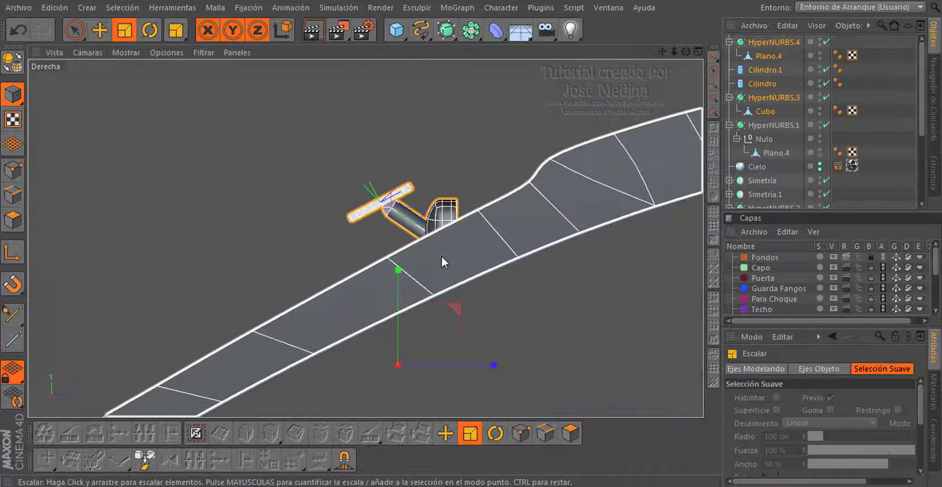
key(e)
mouse_move(397, 413)
mouse_down()
mouse_move(408, 317)
mouse_move(416, 332)
mouse_up()
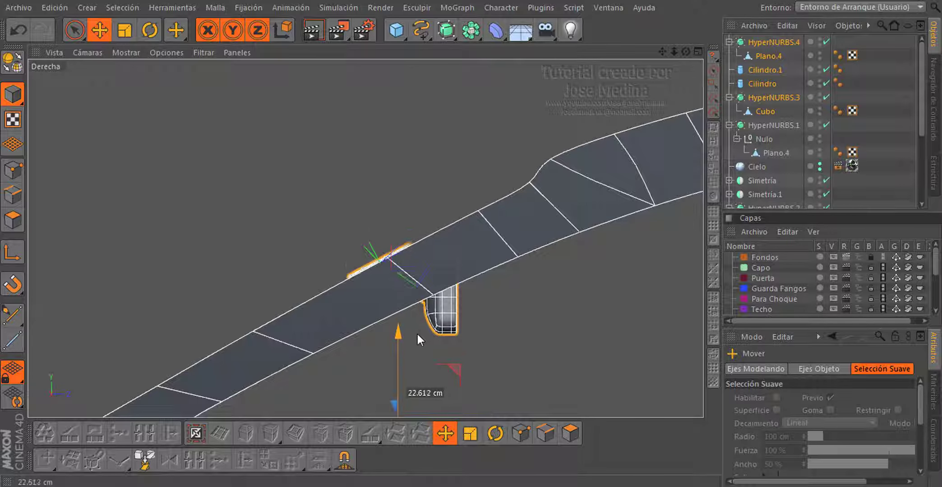
key(F1)
scroll(478, 248, up, 3)
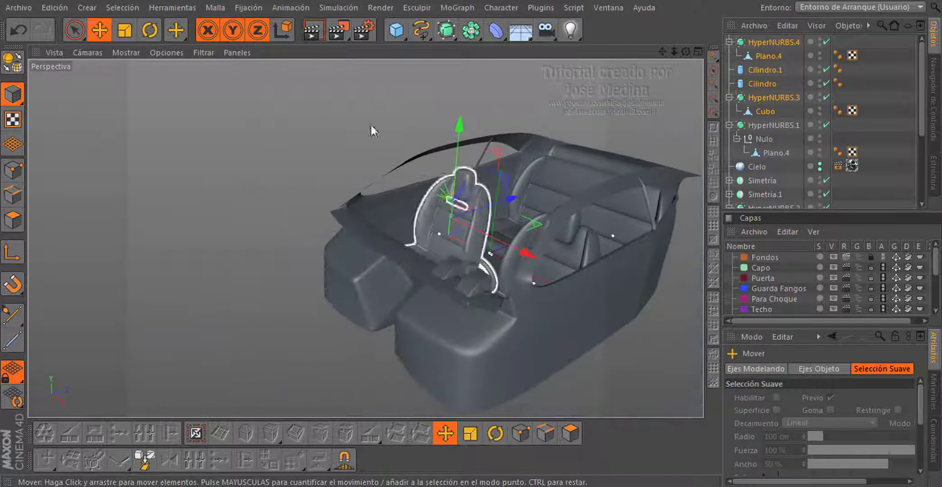